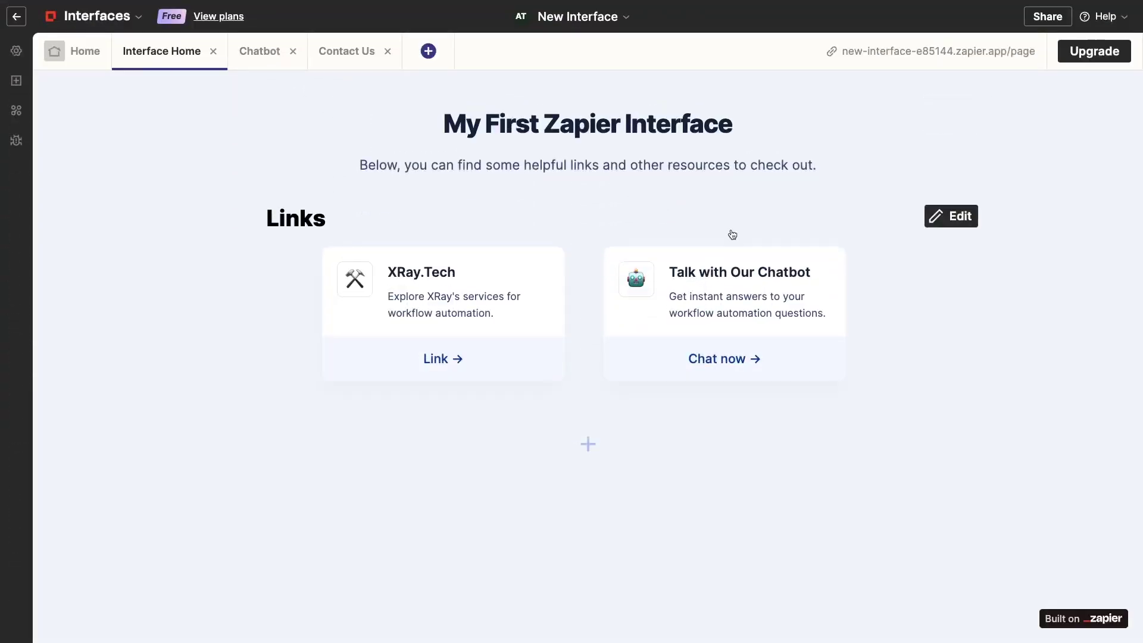
Add a new link card to the Links section pointing to the Contact Us page
{"action": "left_click", "coordinate": [890, 296]}
{"action": "left_click", "coordinate": [897, 295]}
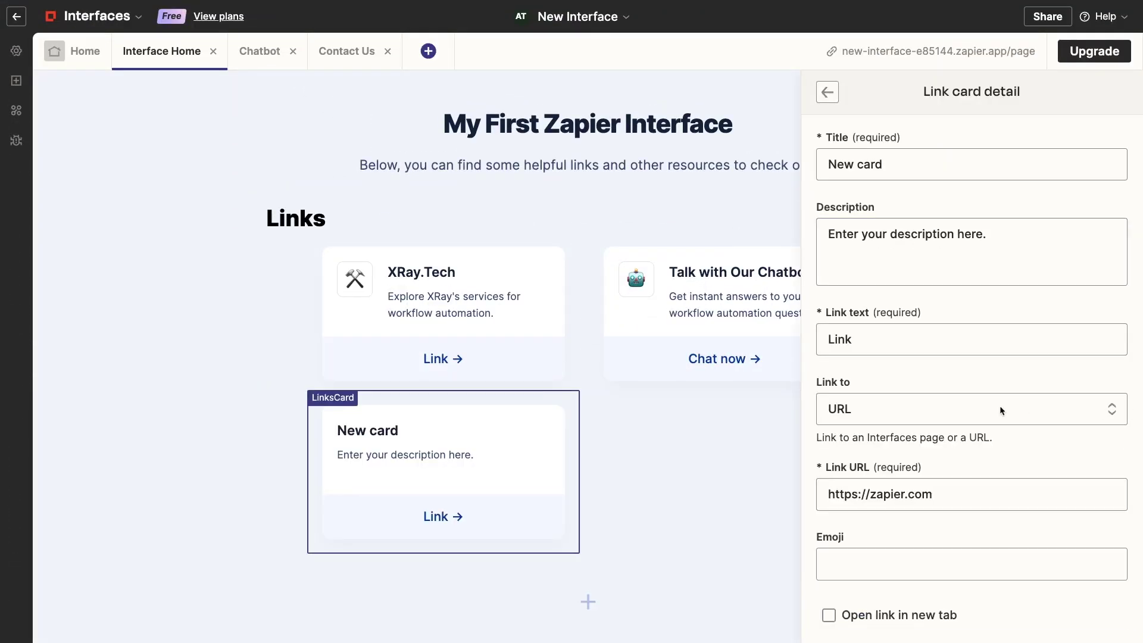
{"action": "left_click", "coordinate": [997, 409]}
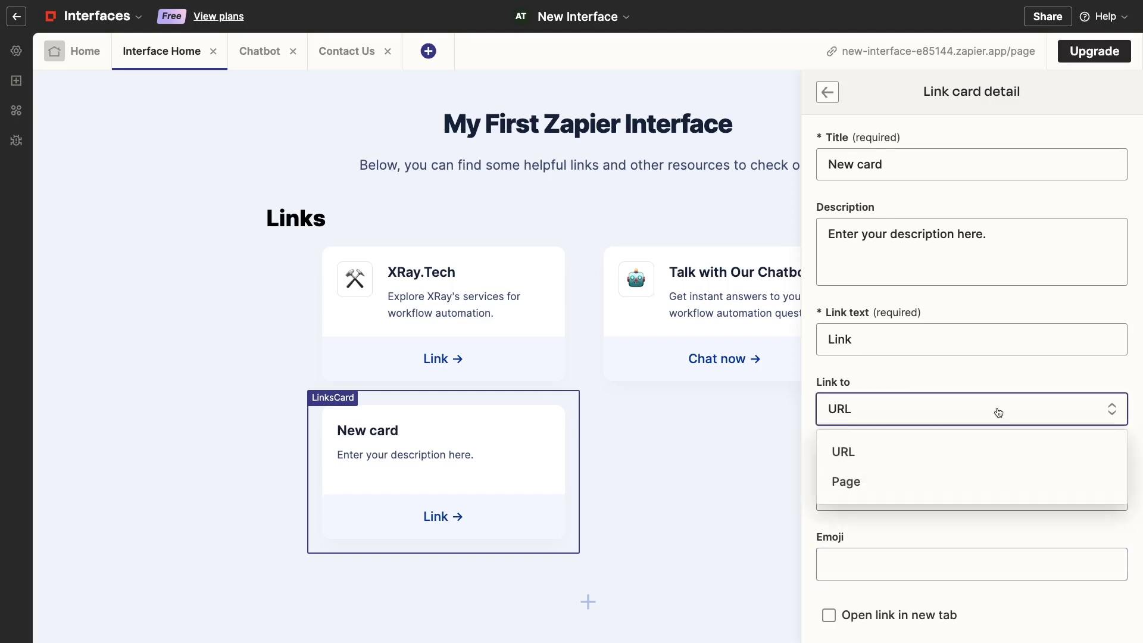
{"action": "left_click", "coordinate": [976, 493]}
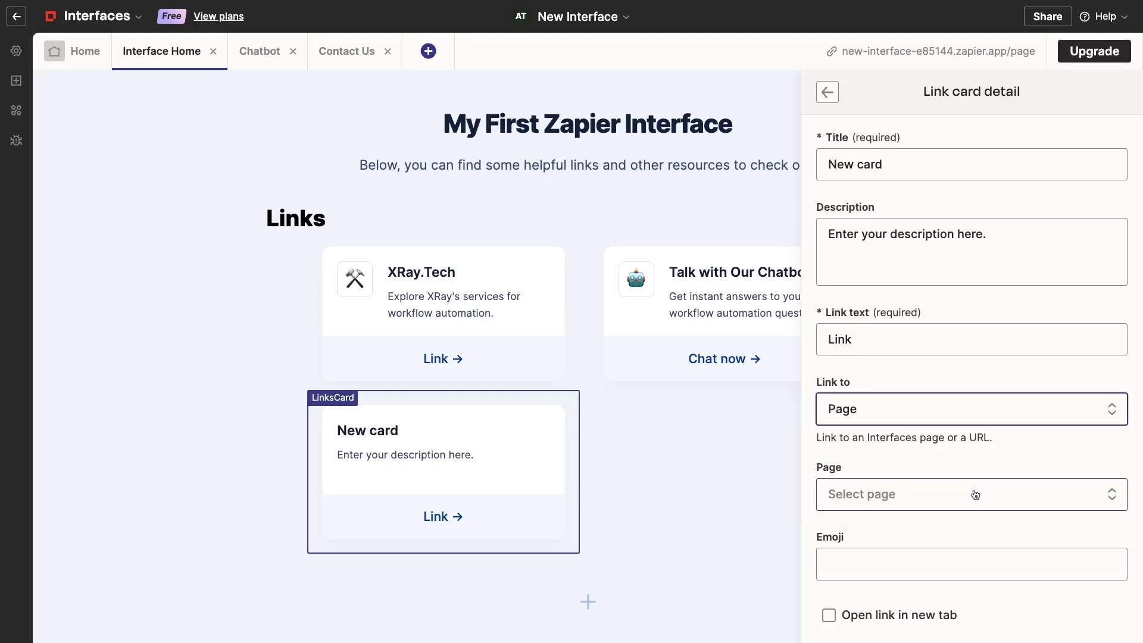
{"action": "left_click", "coordinate": [976, 495]}
{"action": "scroll", "coordinate": [969, 522], "scroll_direction": "down", "scroll_amount": 2}
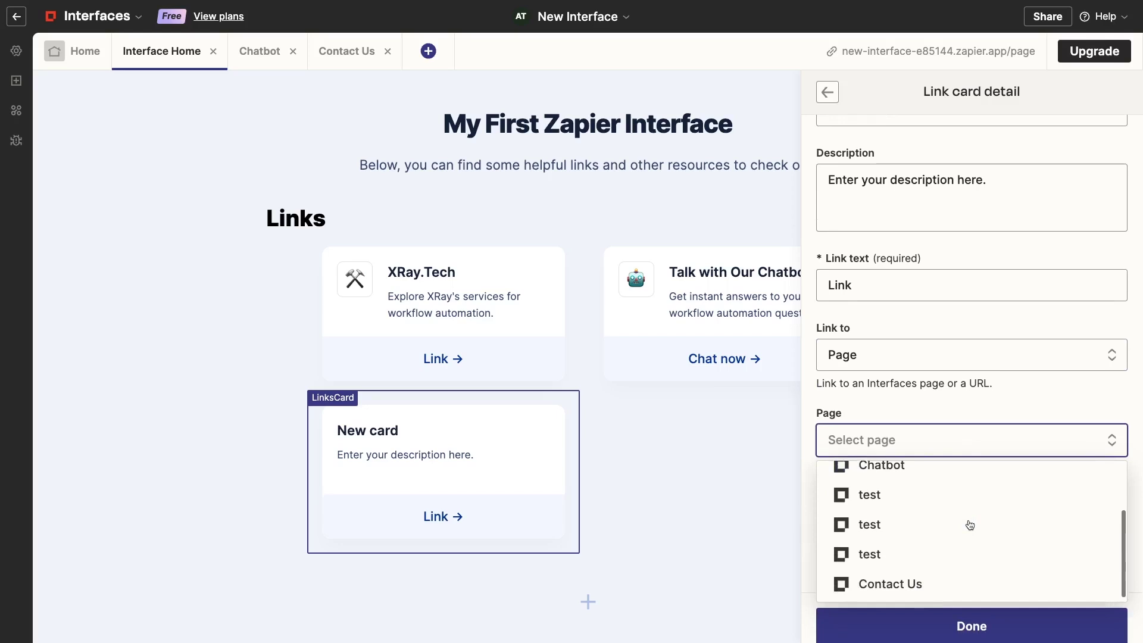
{"action": "left_click", "coordinate": [944, 576]}
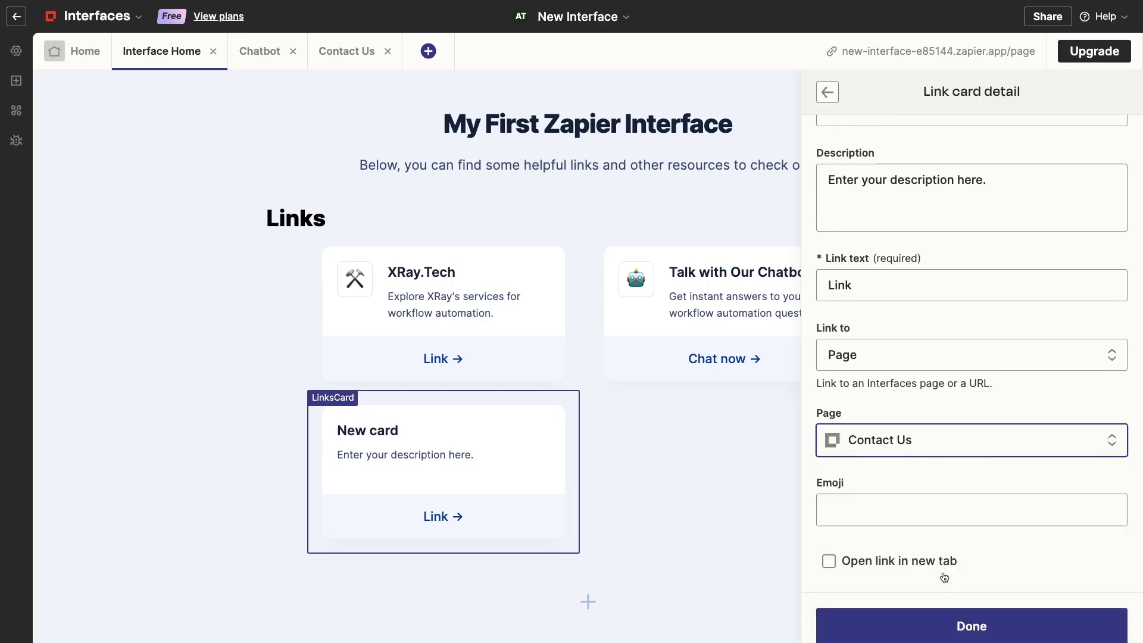
Title the card 'Contact Us' and start a new action for the form submission
{"action": "scroll", "coordinate": [945, 577], "scroll_direction": "up", "scroll_amount": 1}
{"action": "left_click_drag", "start_coordinate": [828, 164], "coordinate": [881, 157]}
{"action": "type", "text": "Contact Us"}
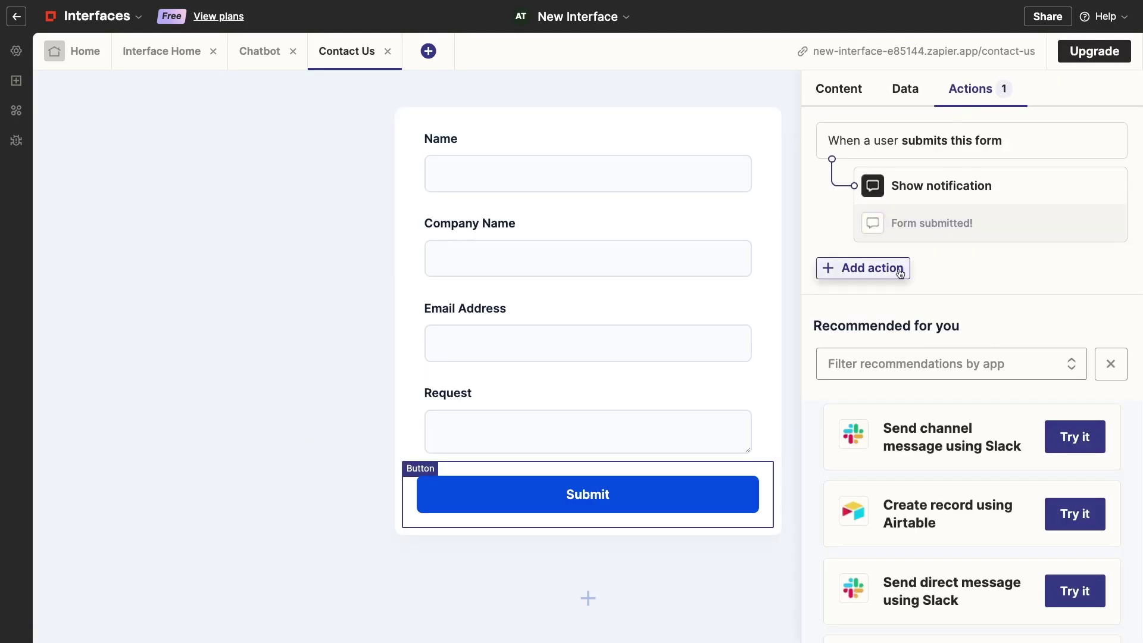
{"action": "left_click", "coordinate": [900, 273]}
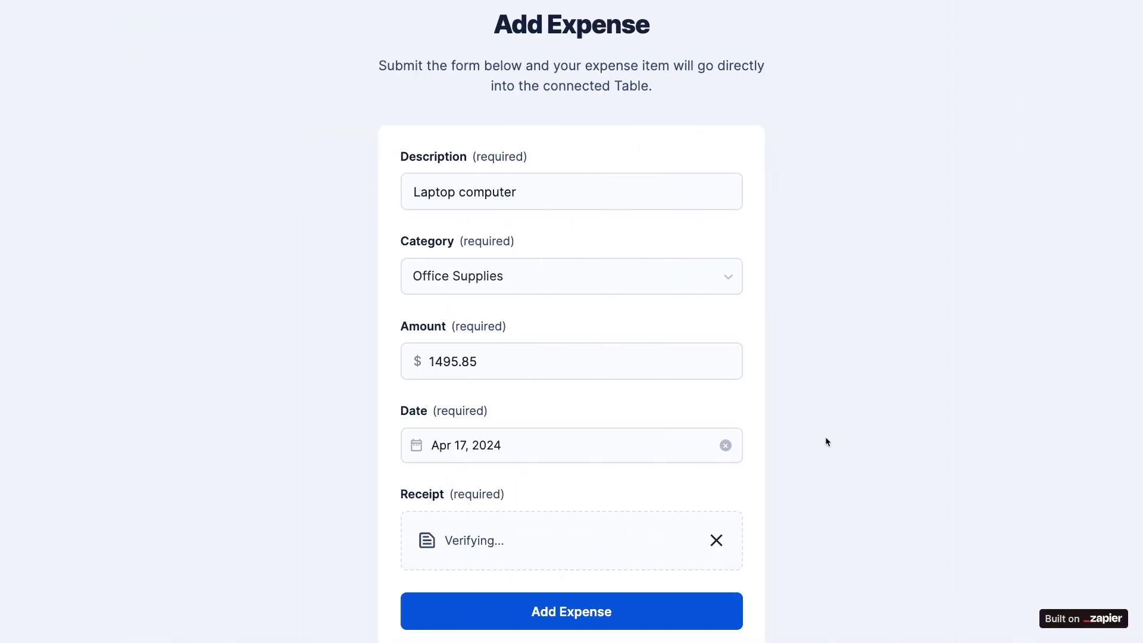
Submit the Laptop computer expense ($1495.85, Office Supplies) to the table
{"action": "left_click", "coordinate": [726, 613]}
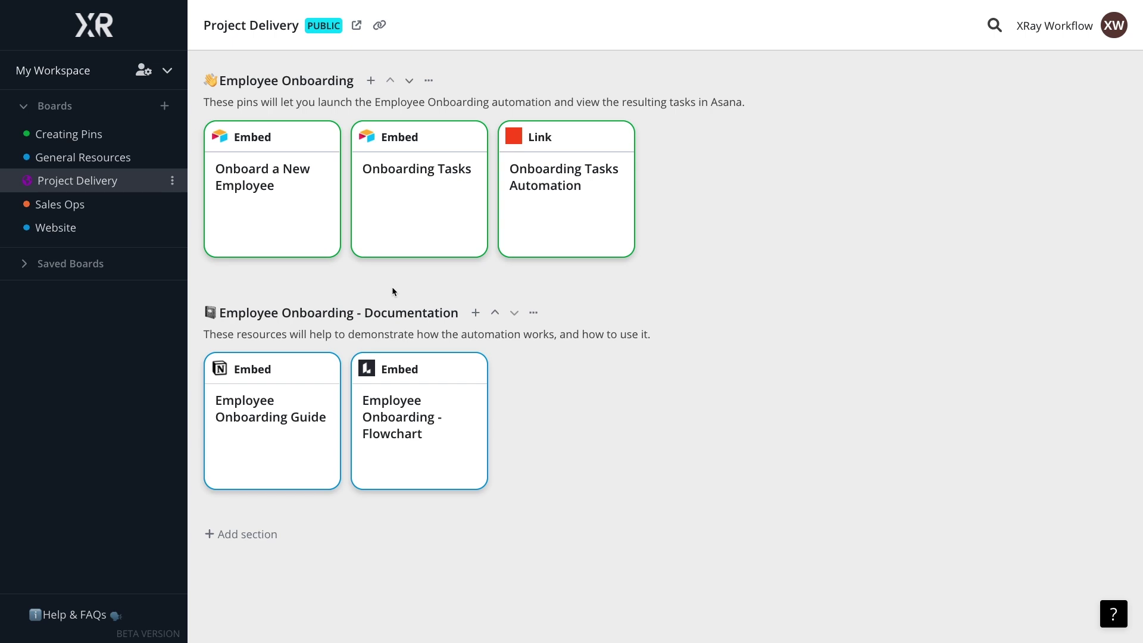
{"action": "left_click", "coordinate": [328, 223]}
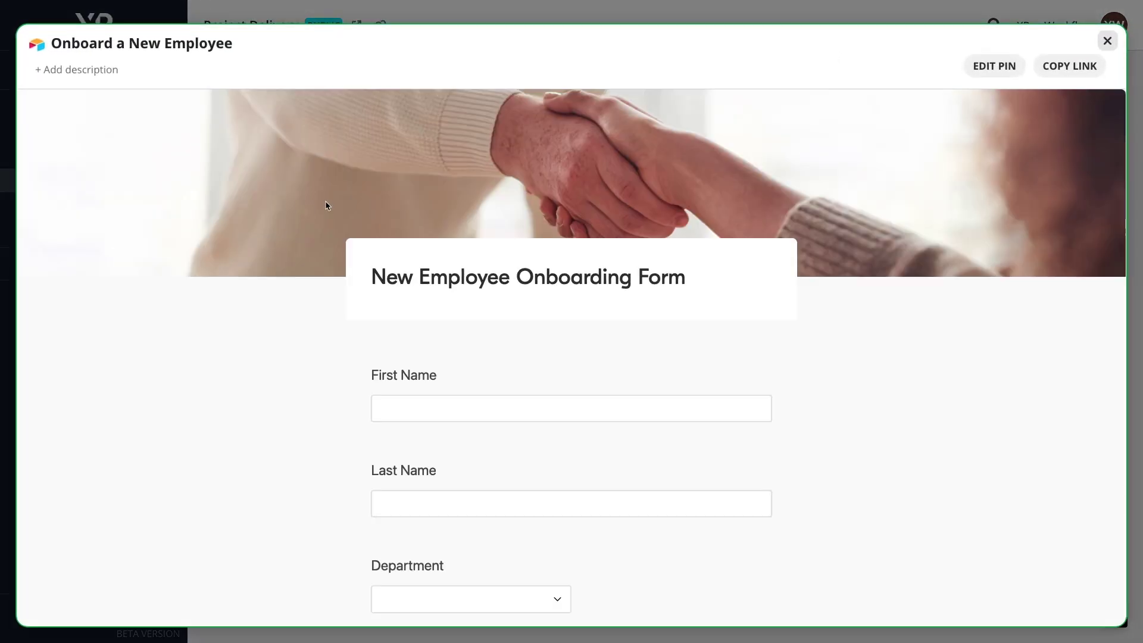
{"action": "left_click", "coordinate": [1107, 41]}
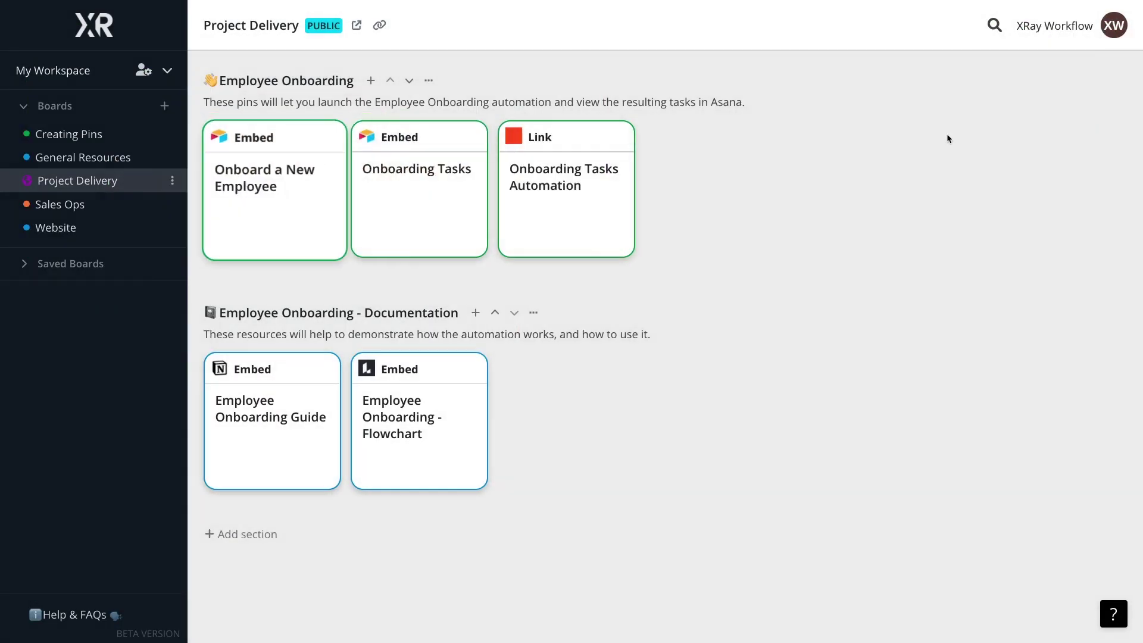
{"action": "left_click", "coordinate": [279, 436]}
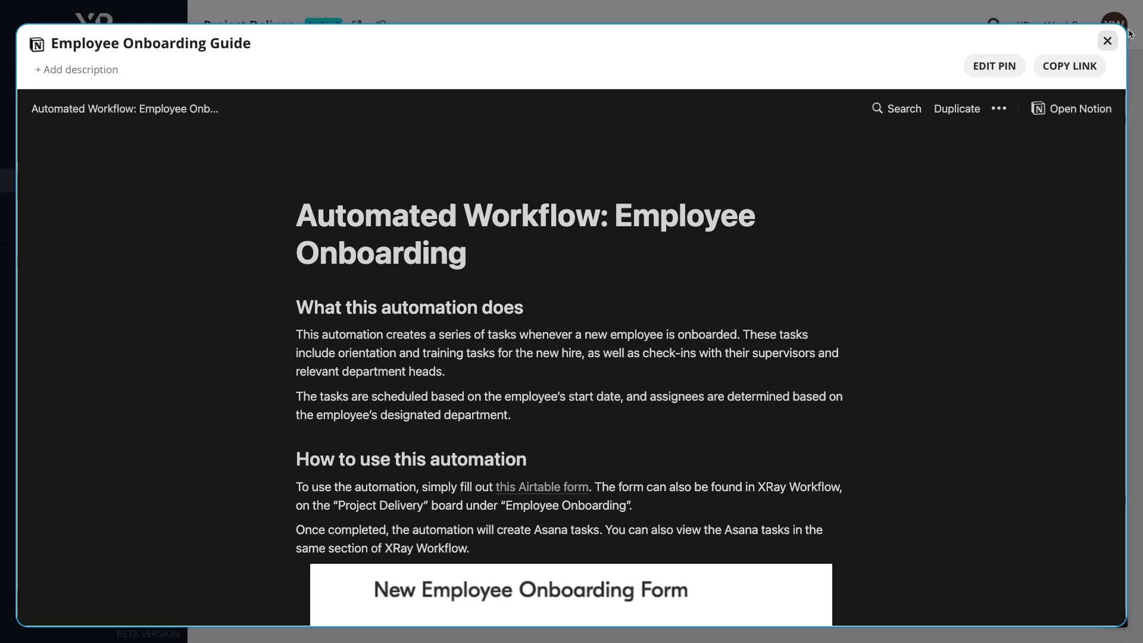
{"action": "left_click", "coordinate": [1108, 41]}
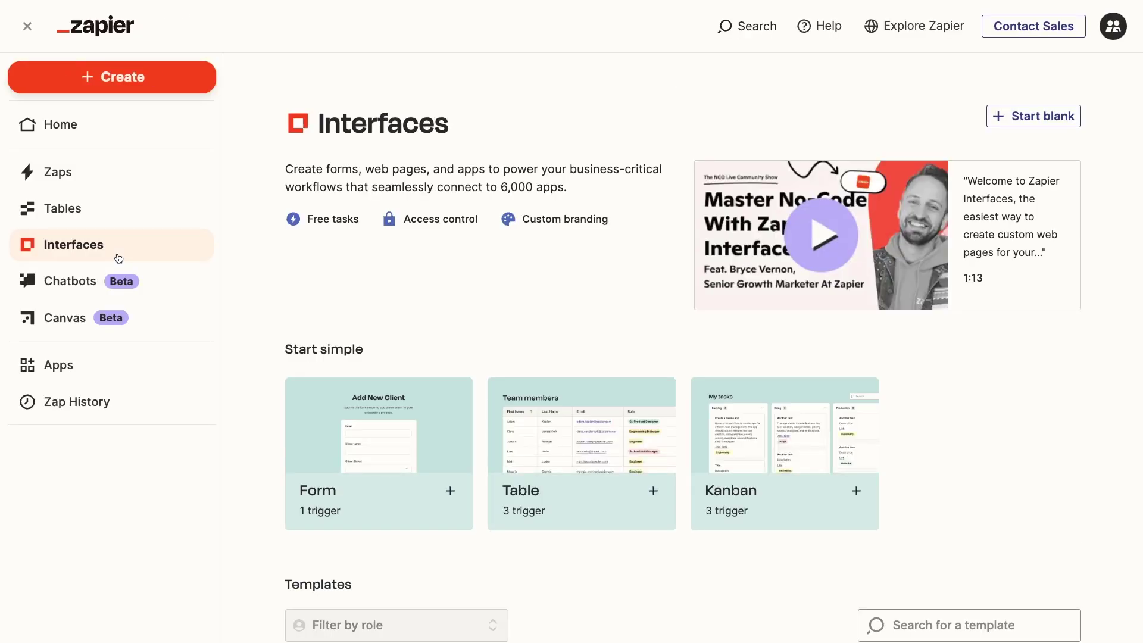
Browse the interface templates, expanding the list with View more
{"action": "scroll", "coordinate": [623, 303], "scroll_direction": "down", "scroll_amount": 5}
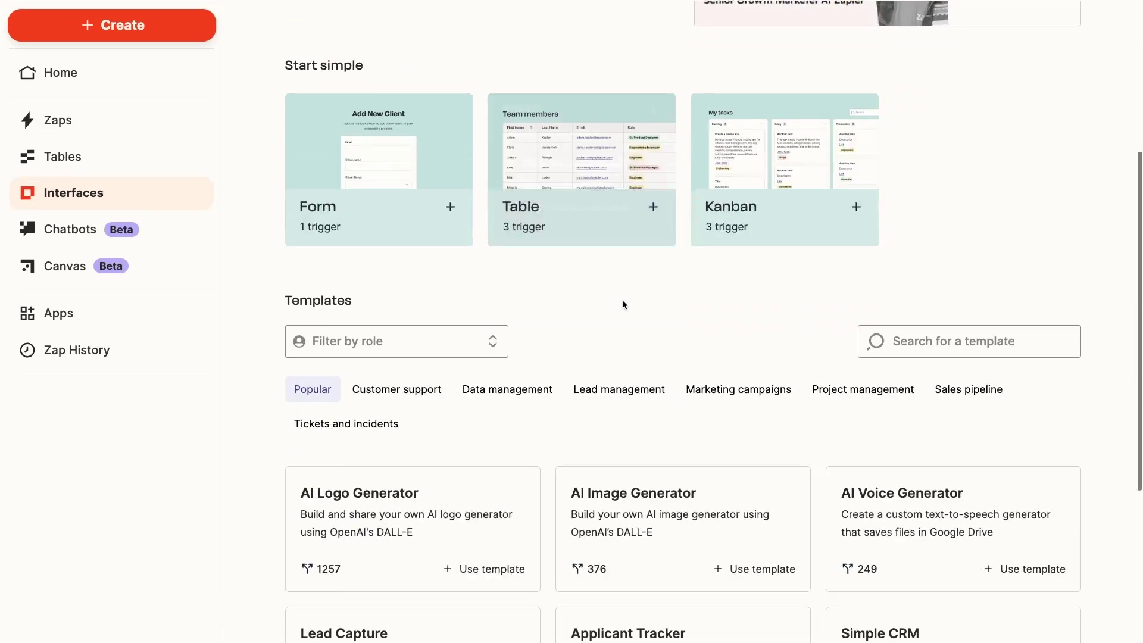
{"action": "scroll", "coordinate": [623, 304], "scroll_direction": "down", "scroll_amount": 5}
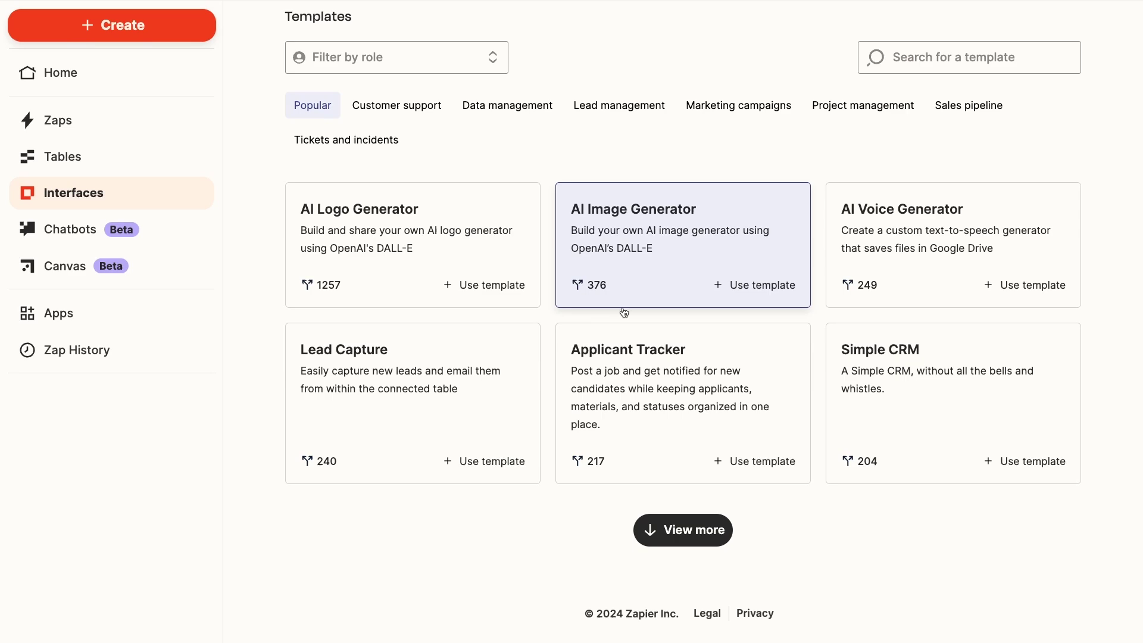
{"action": "left_click", "coordinate": [684, 529]}
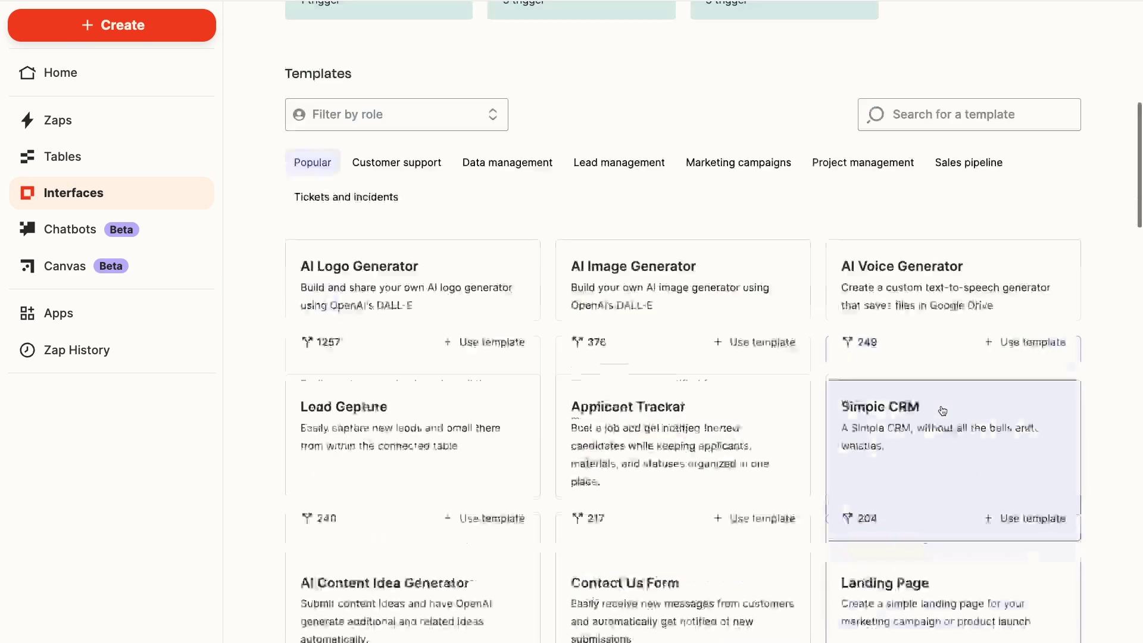
{"action": "scroll", "coordinate": [943, 411], "scroll_direction": "up", "scroll_amount": 10}
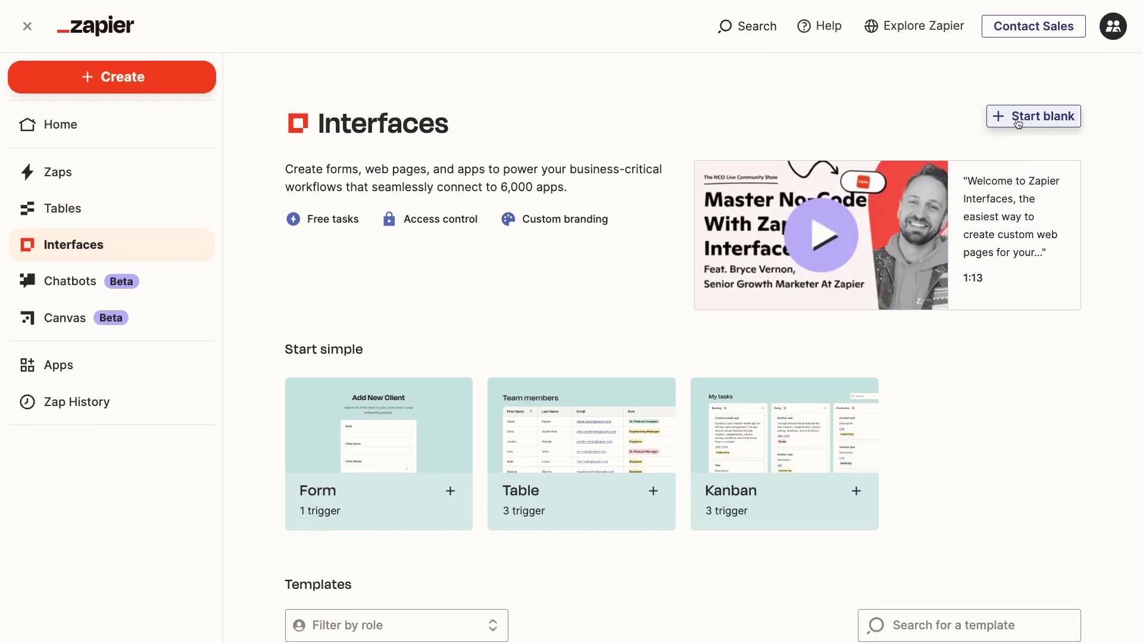
Start a new blank interface from the Interfaces page
{"action": "left_click", "coordinate": [1019, 123]}
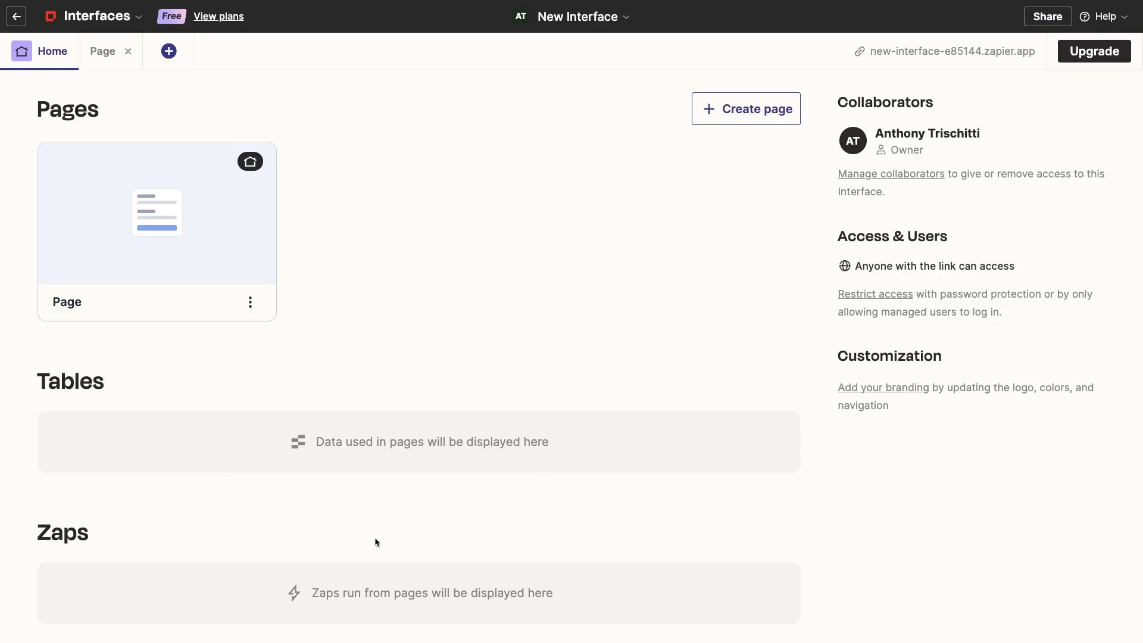
Scroll through the options for creating the new interface from scratch
{"action": "scroll", "coordinate": [375, 540], "scroll_direction": "down", "scroll_amount": 1}
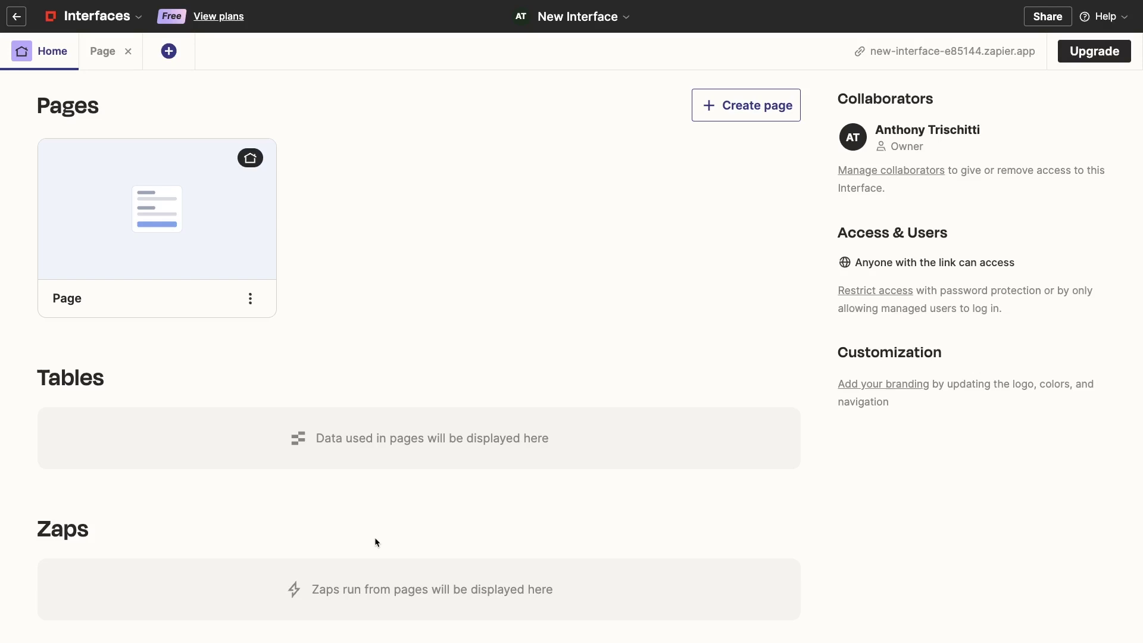
{"action": "scroll", "coordinate": [375, 542], "scroll_direction": "down", "scroll_amount": 1}
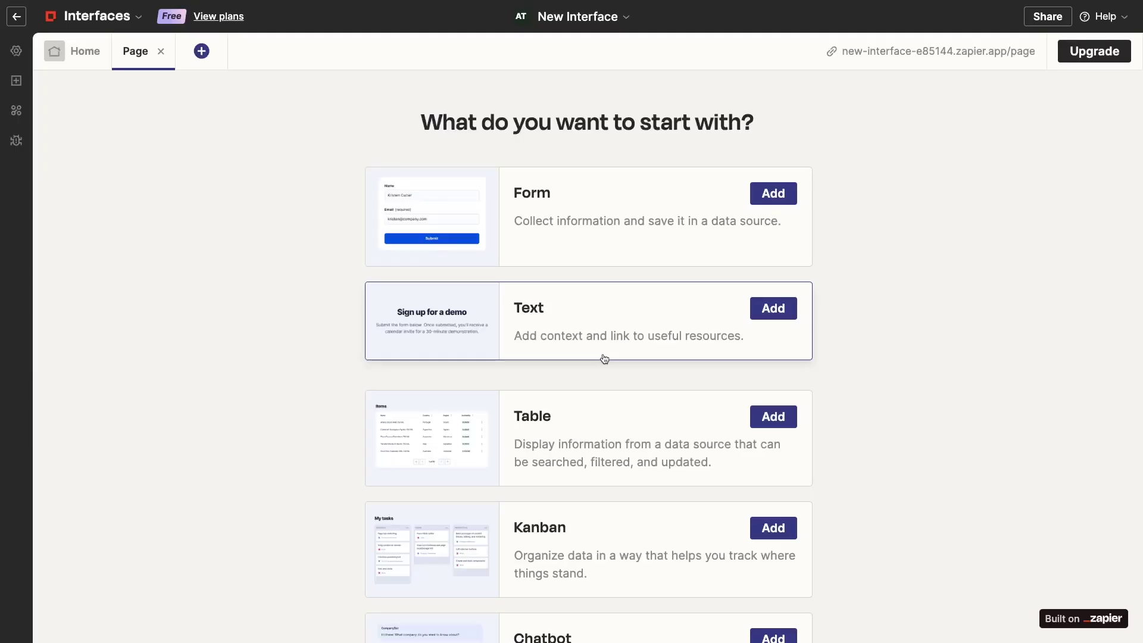
Scroll through the starter page's component choices
{"action": "scroll", "coordinate": [908, 298], "scroll_direction": "down", "scroll_amount": 4}
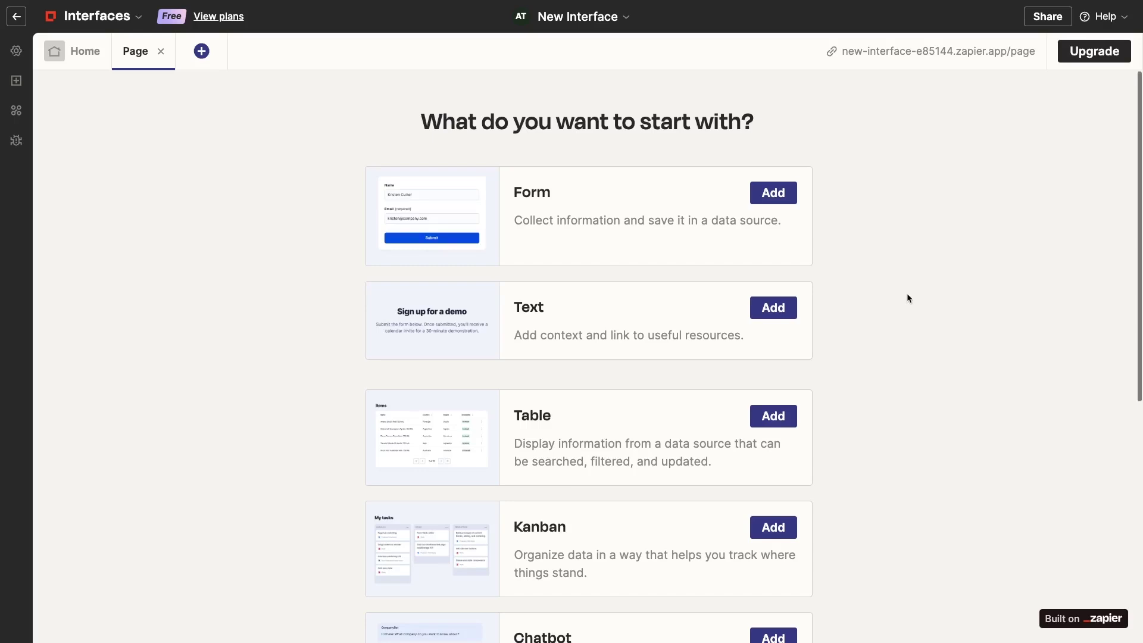
{"action": "scroll", "coordinate": [908, 297], "scroll_direction": "down", "scroll_amount": 5}
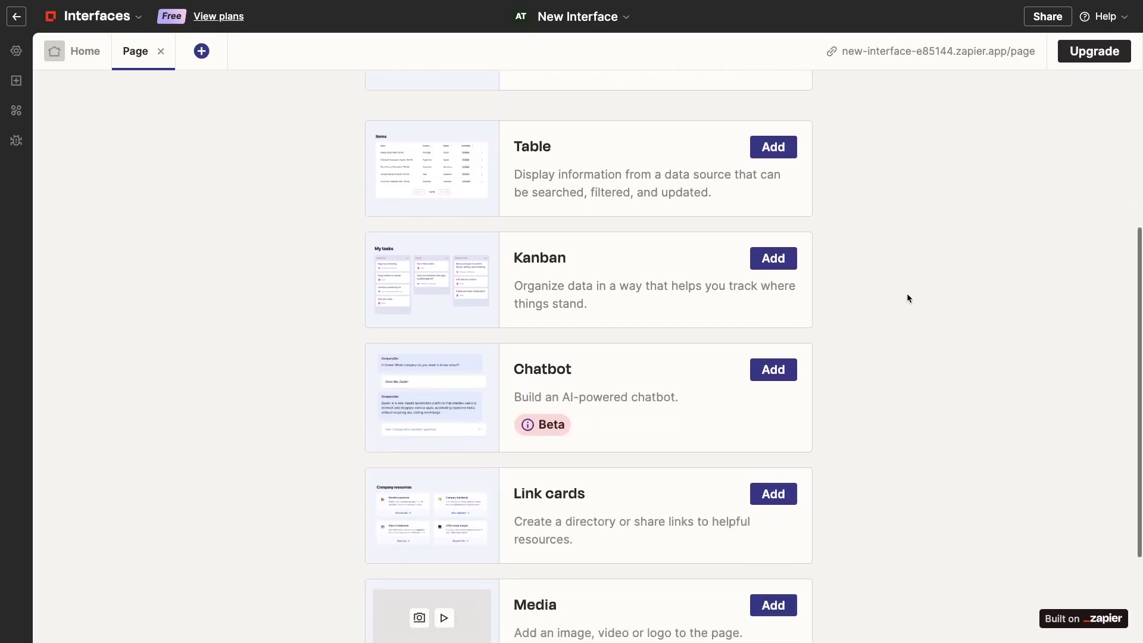
{"action": "scroll", "coordinate": [908, 297], "scroll_direction": "up", "scroll_amount": 5}
{"action": "scroll", "coordinate": [907, 293], "scroll_direction": "up", "scroll_amount": 2}
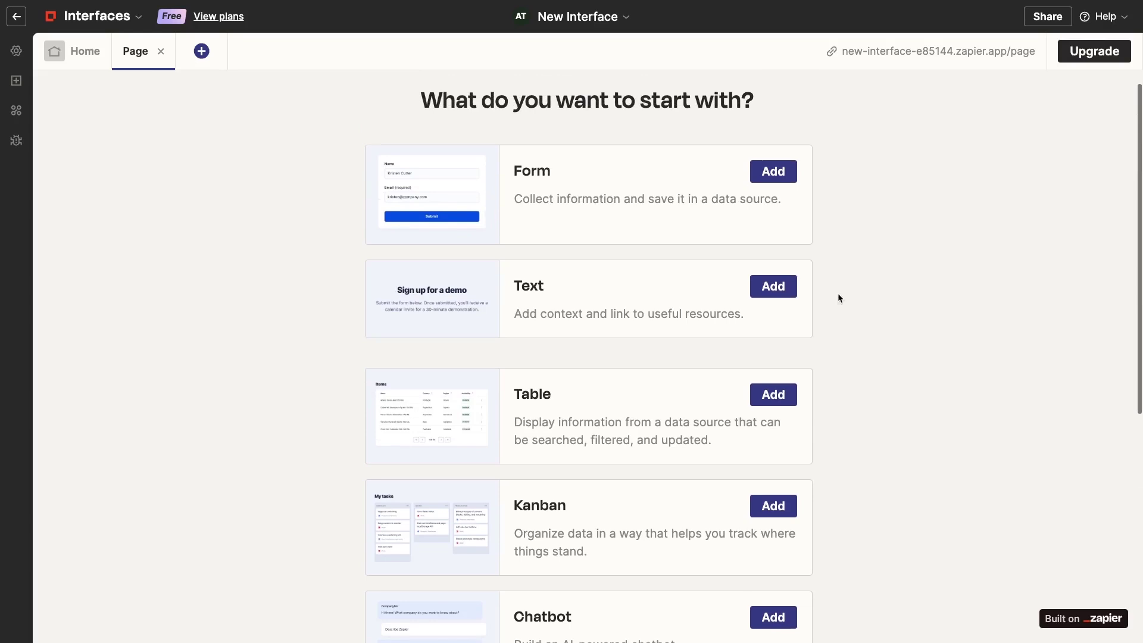
Add a text block with heading '# My First Zapier Interface' and the pasted helpful-links intro
{"action": "left_click", "coordinate": [759, 296]}
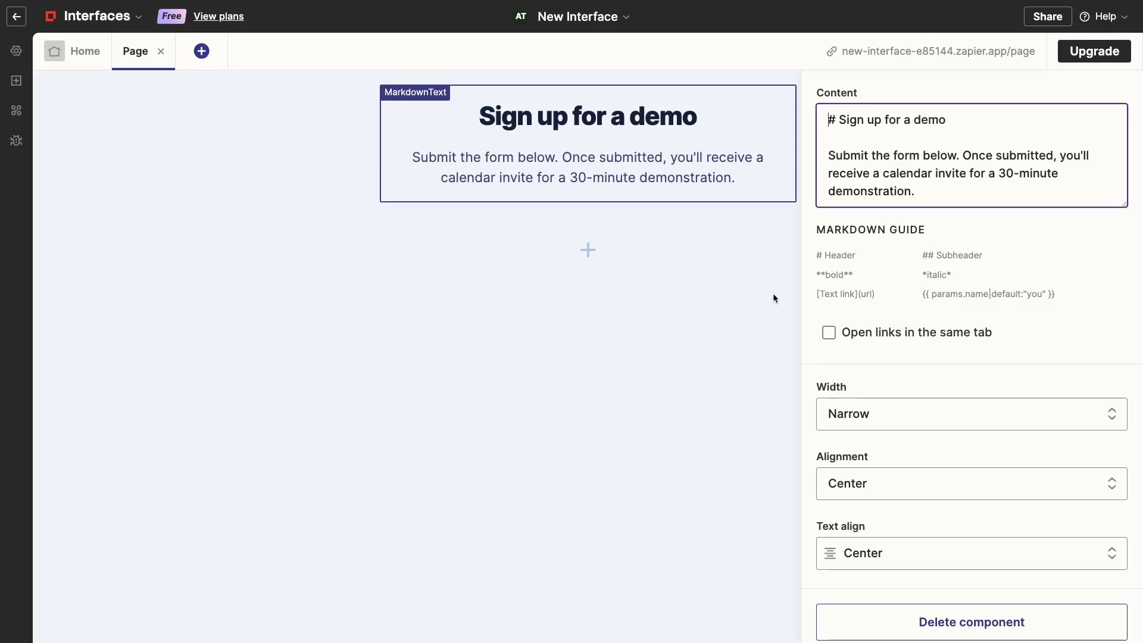
{"action": "scroll", "coordinate": [943, 336], "scroll_direction": "down", "scroll_amount": 1}
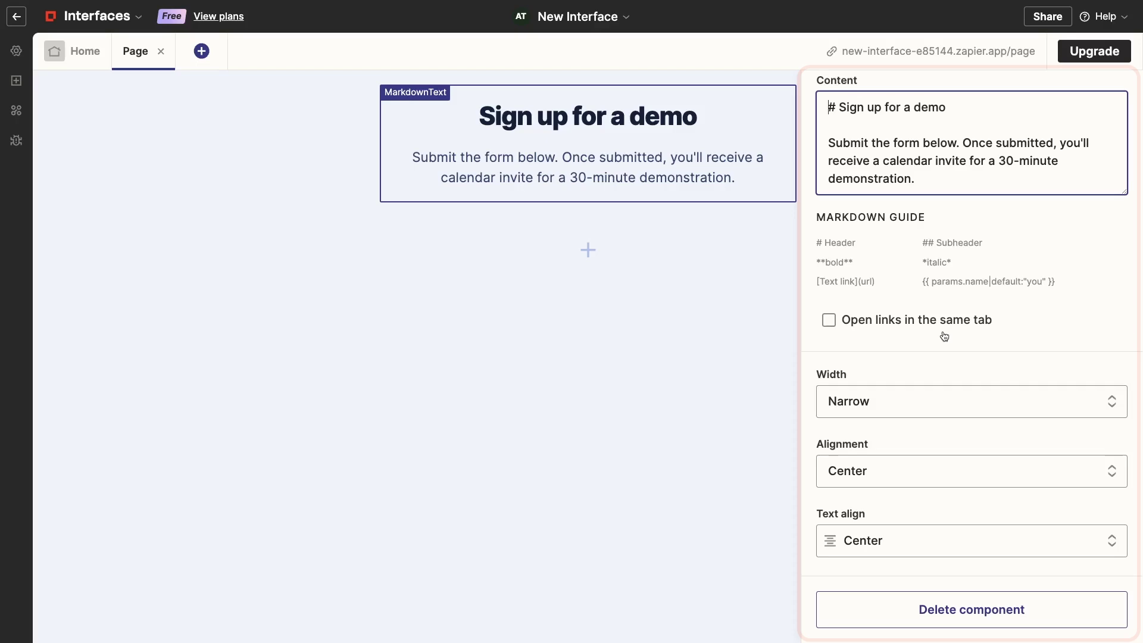
{"action": "scroll", "coordinate": [945, 336], "scroll_direction": "up", "scroll_amount": 1}
{"action": "left_click_drag", "start_coordinate": [917, 191], "coordinate": [828, 120]}
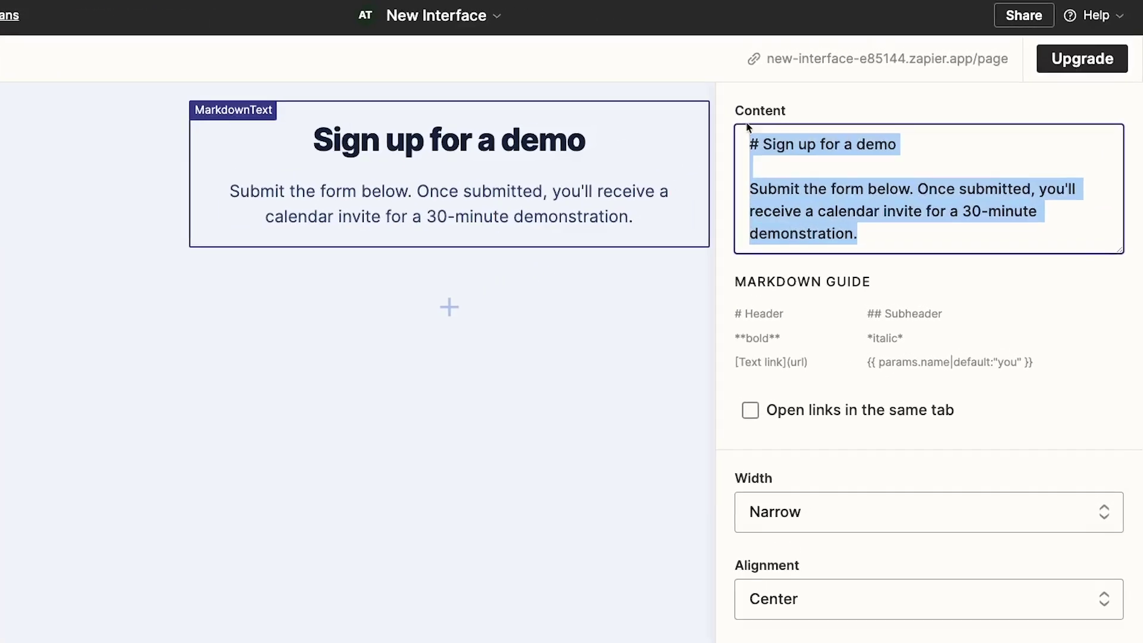
{"action": "type", "text": "My First Zapier Interface"}
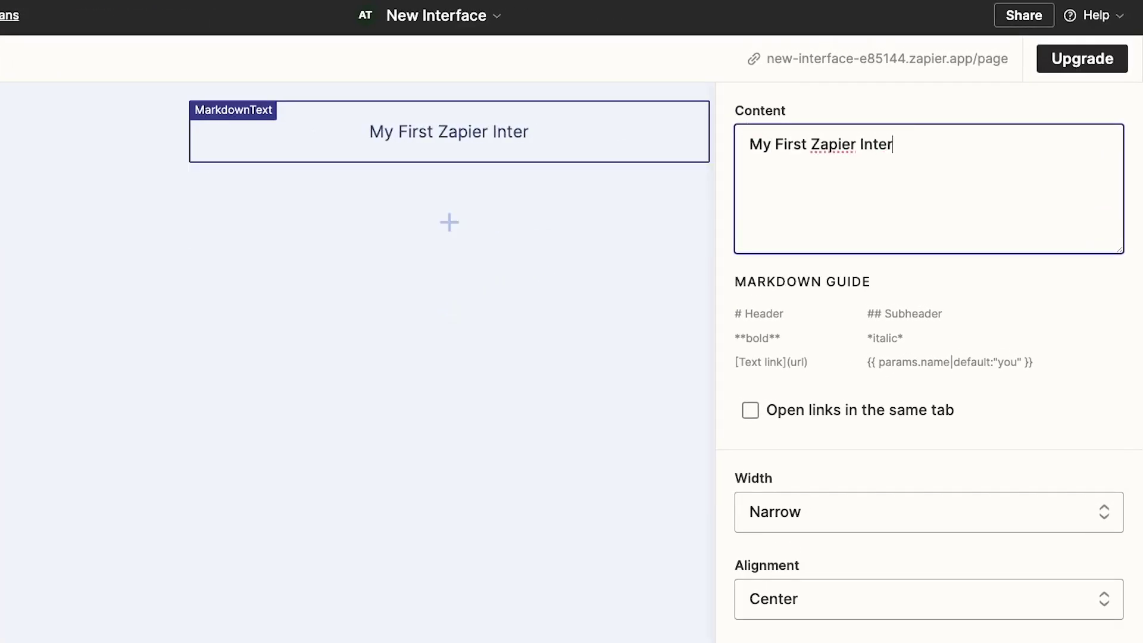
{"action": "left_click", "coordinate": [745, 143]}
{"action": "type", "text": "#"}
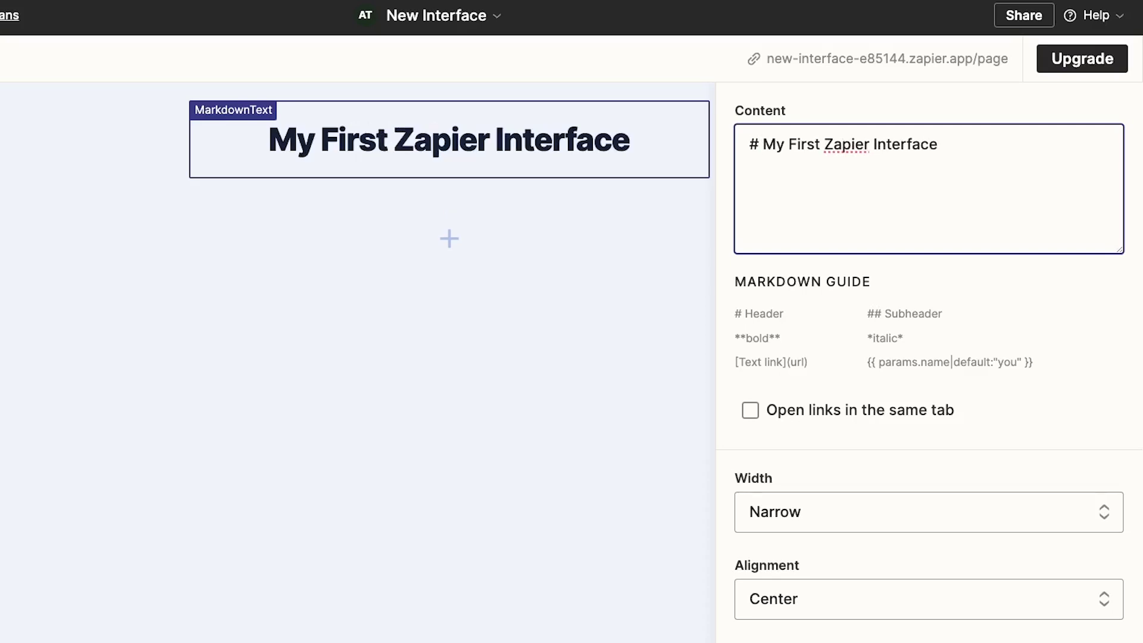
{"action": "key", "text": "End"}
{"action": "key", "text": "Return"}
{"action": "type", "text": "Below, you can find some helpful links and other resources to check out."}
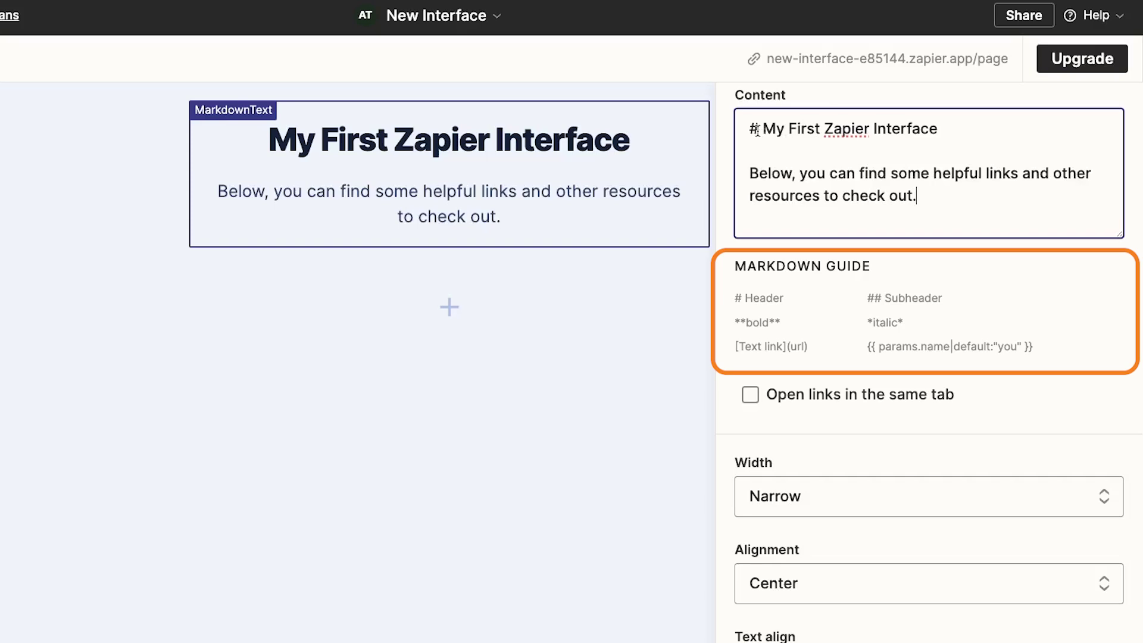
Keep the title as a single-# heading and set the text block width to Medium
{"action": "left_click", "coordinate": [758, 130]}
{"action": "type", "text": "#"}
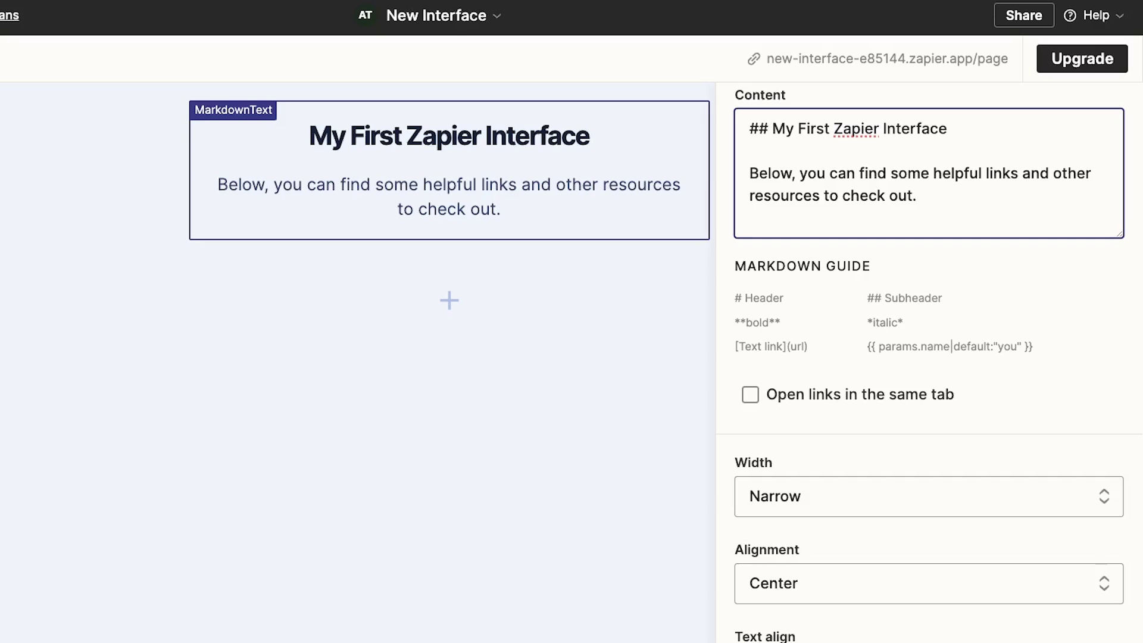
{"action": "key", "text": "BackSpace"}
{"action": "left_click", "coordinate": [963, 201]}
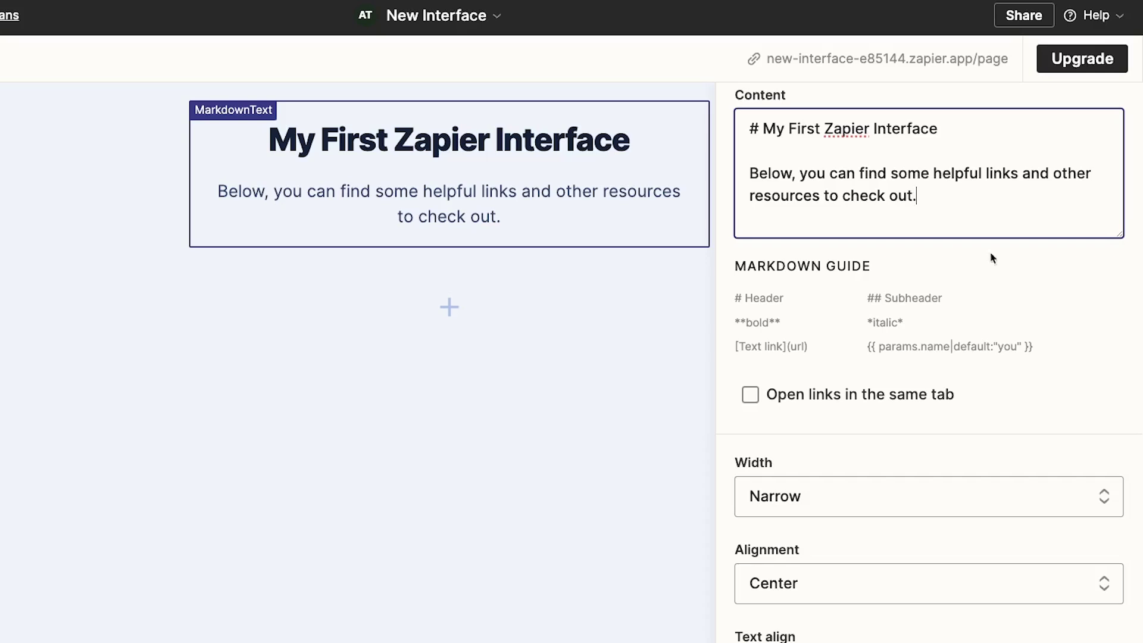
{"action": "left_click", "coordinate": [963, 506]}
{"action": "left_click", "coordinate": [934, 589]}
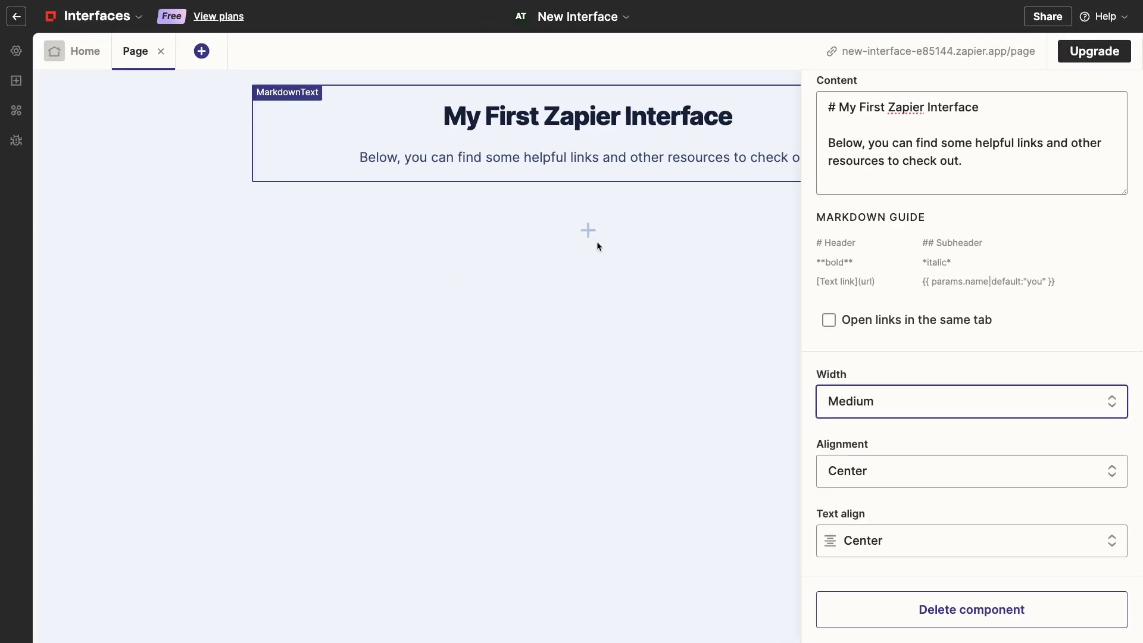
Add a Link Cards block below the welcome text, found by searching 'link'
{"action": "left_click", "coordinate": [598, 245]}
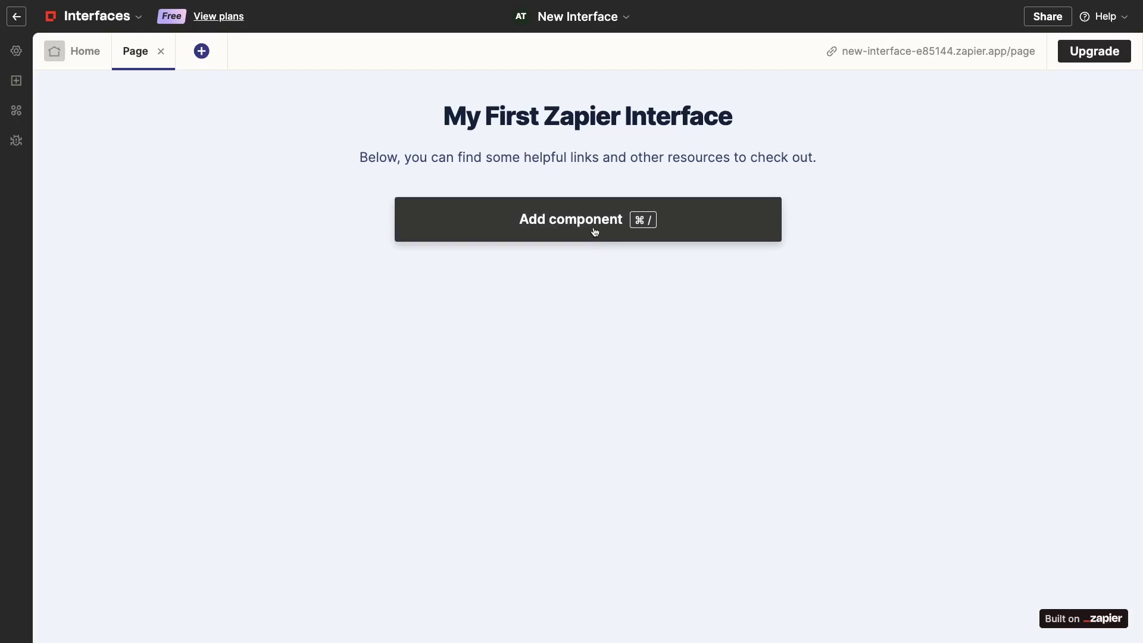
{"action": "left_click", "coordinate": [595, 232]}
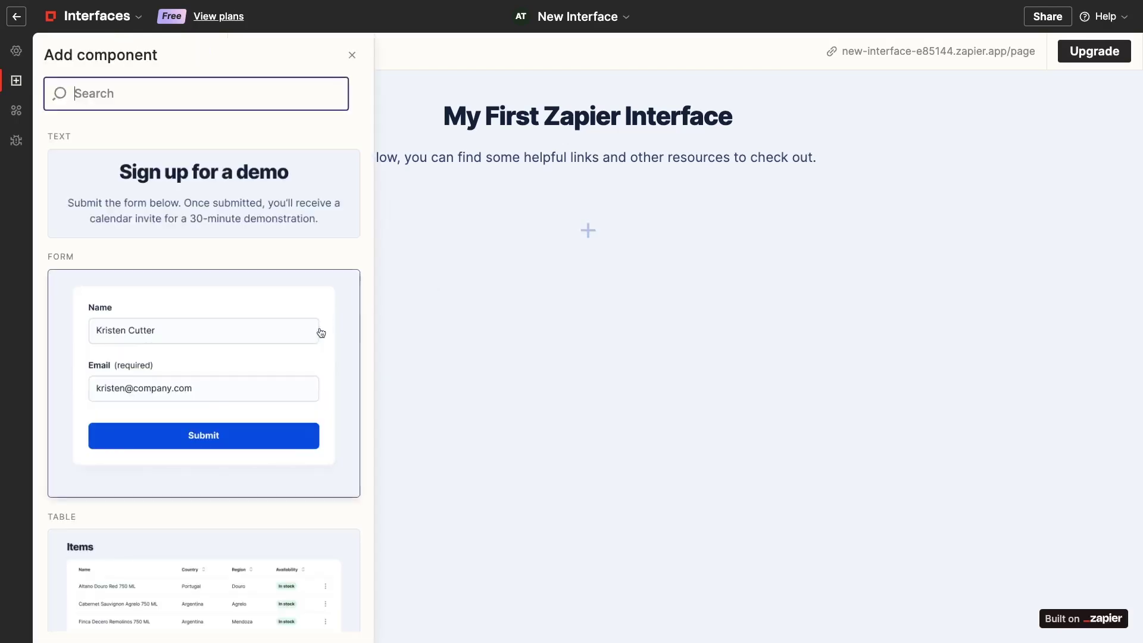
{"action": "scroll", "coordinate": [297, 342], "scroll_direction": "down", "scroll_amount": 1}
{"action": "scroll", "coordinate": [296, 342], "scroll_direction": "down", "scroll_amount": 2}
{"action": "scroll", "coordinate": [297, 342], "scroll_direction": "up", "scroll_amount": 2}
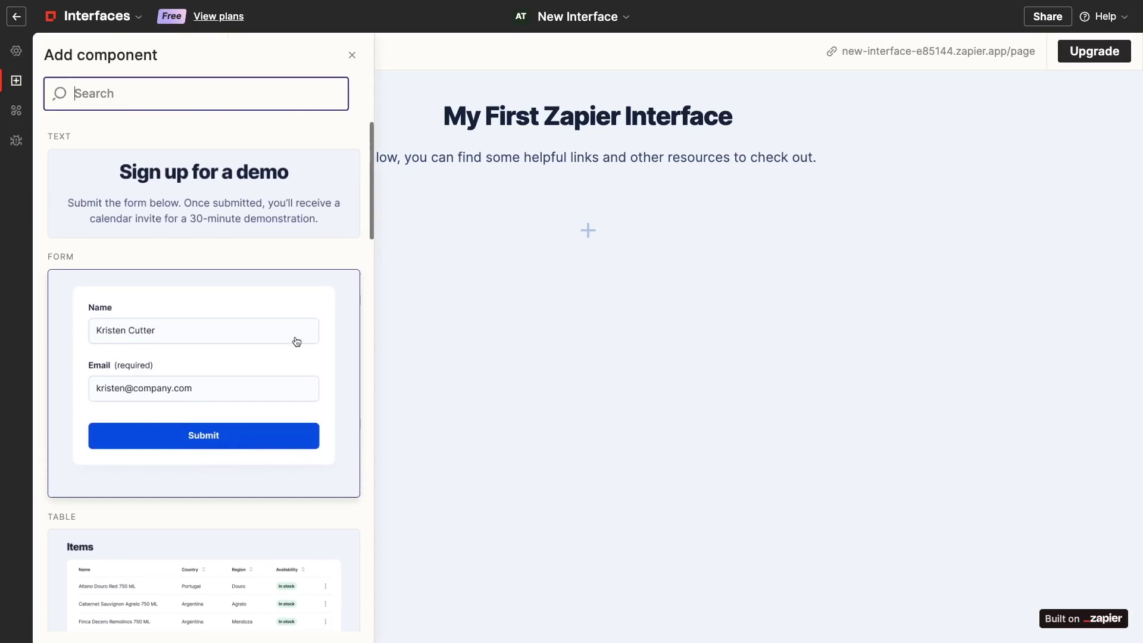
{"action": "type", "text": "link"}
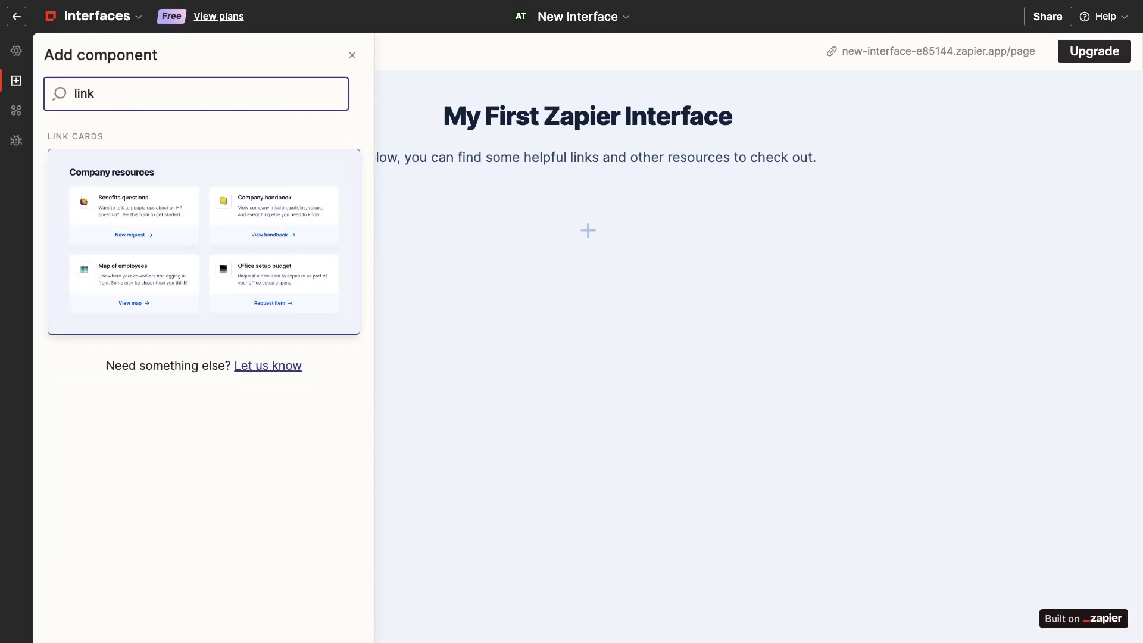
{"action": "left_click", "coordinate": [90, 278]}
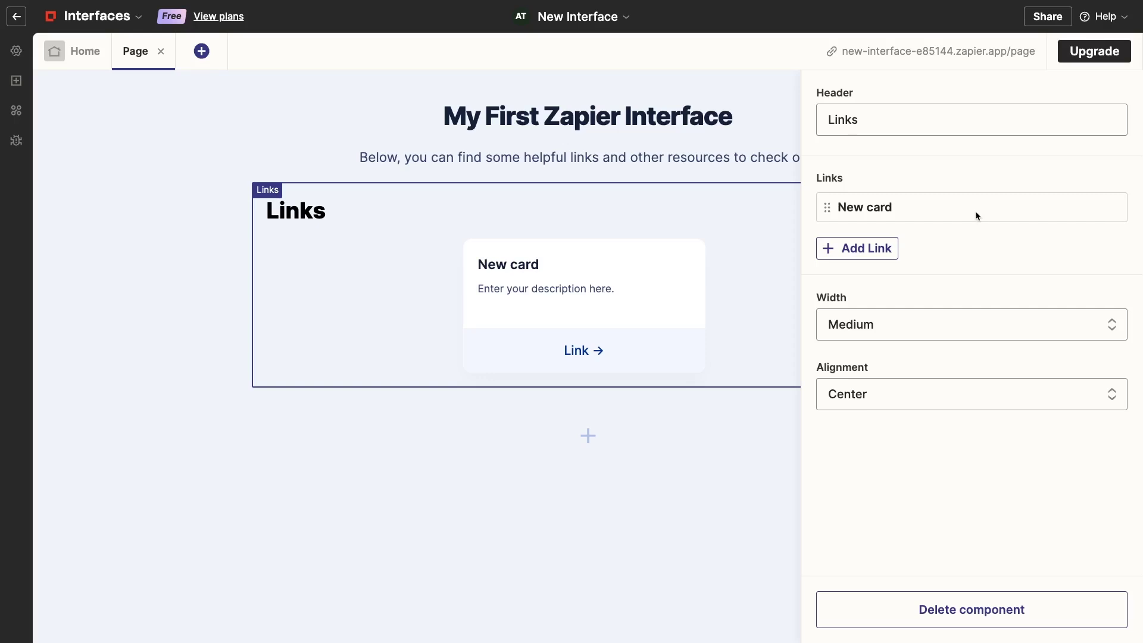
{"action": "left_click", "coordinate": [953, 212]}
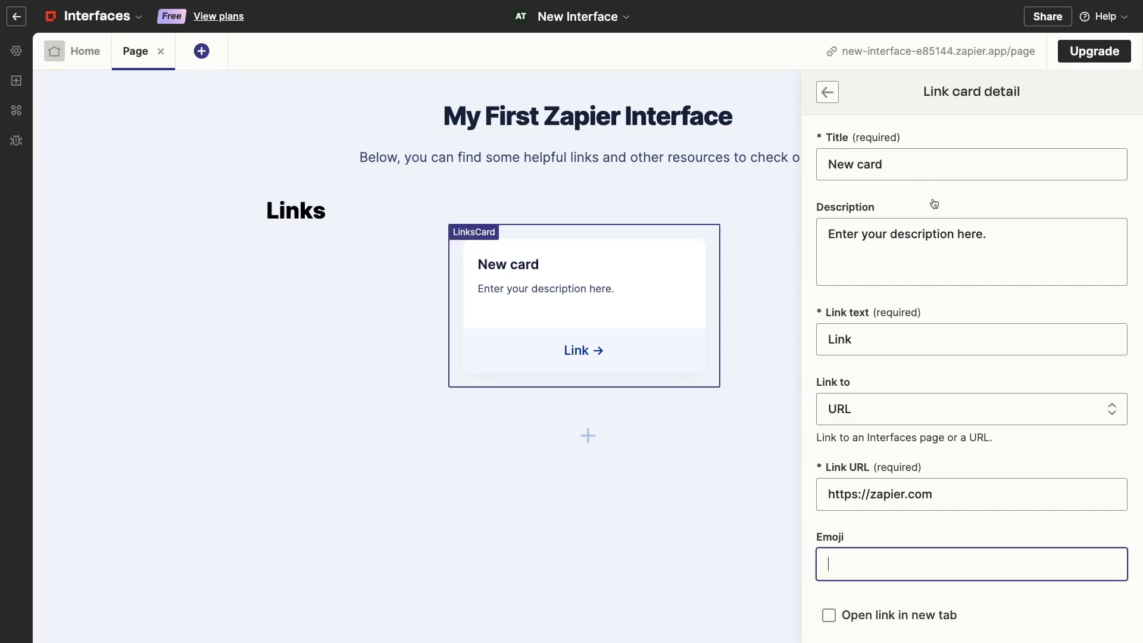
{"action": "left_click", "coordinate": [908, 171]}
{"action": "key", "text": "ctrl+a"}
{"action": "type", "text": "XRay.Tech"}
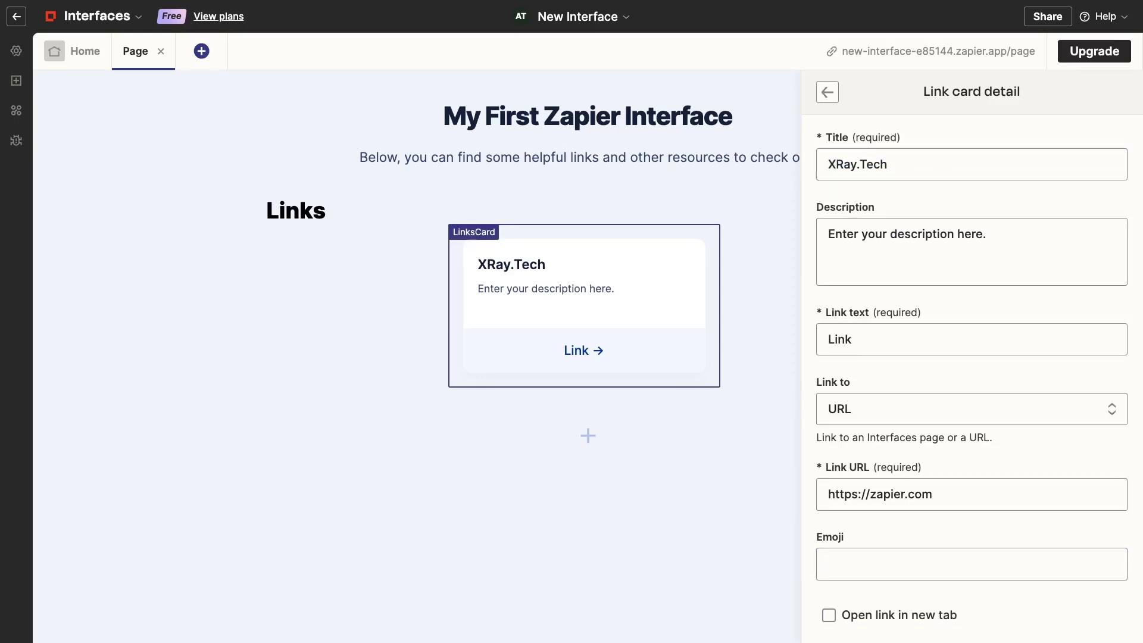
{"action": "left_click", "coordinate": [1030, 228]}
{"action": "key", "text": "ctrl+a"}
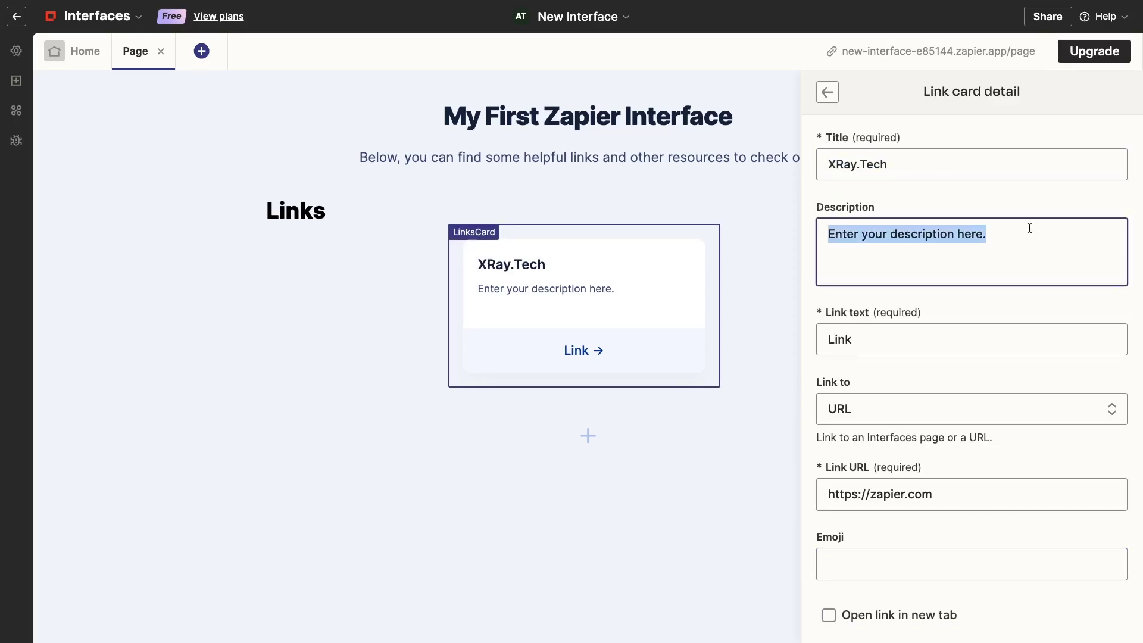
{"action": "type", "text": "Explore XRay's services for workflow automation."}
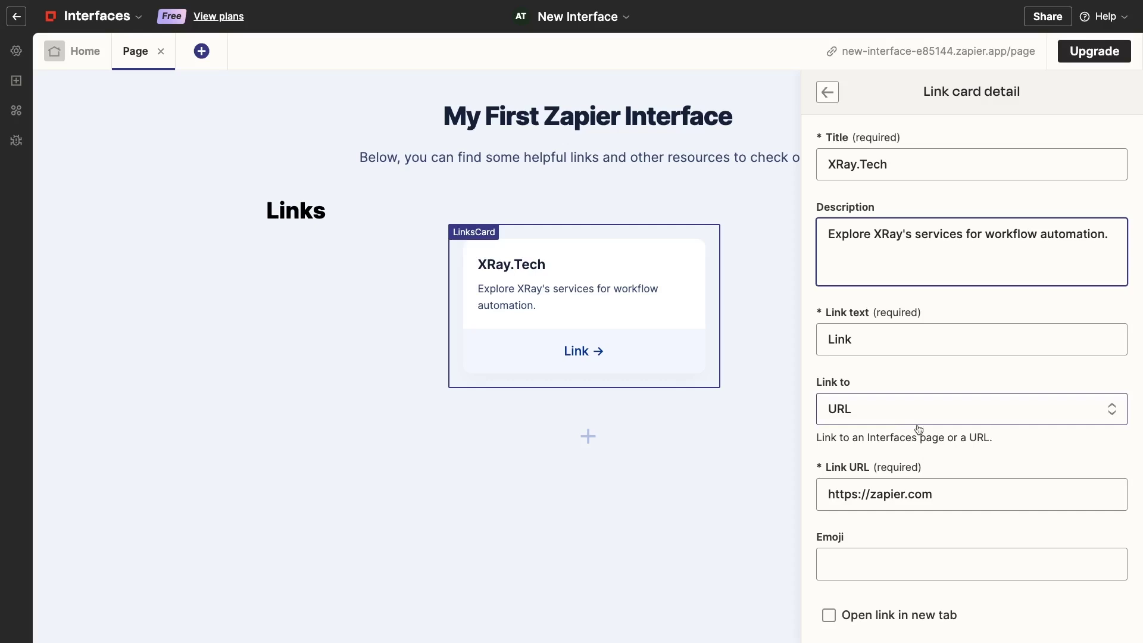
{"action": "left_click_drag", "start_coordinate": [934, 494], "coordinate": [869, 494]}
{"action": "type", "text": "xray.tech"}
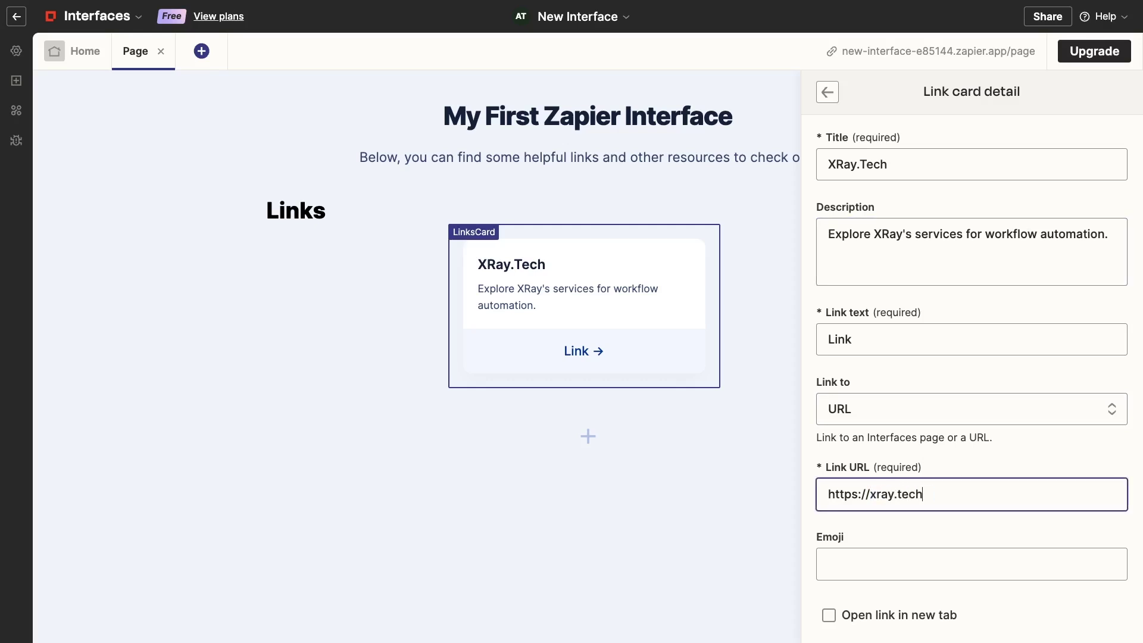
Give the card the ⚒ hammer-and-pick emoji and make its link open in a new tab
{"action": "left_click", "coordinate": [839, 557]}
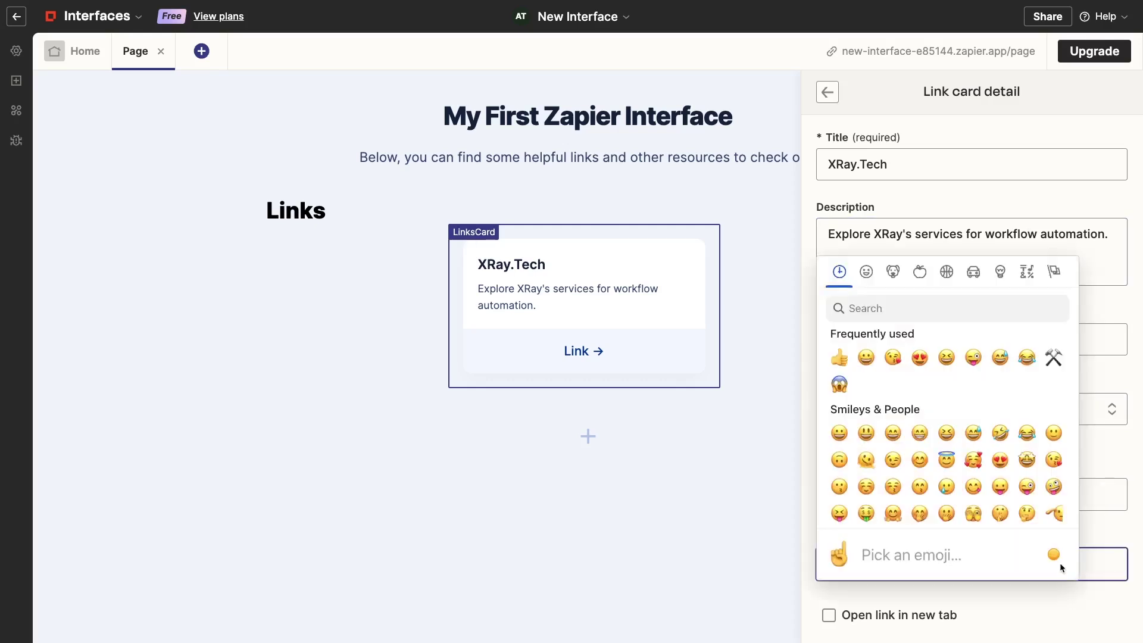
{"action": "left_click", "coordinate": [988, 305]}
{"action": "type", "text": "tool"}
{"action": "left_click", "coordinate": [840, 384]}
{"action": "scroll", "coordinate": [1019, 507], "scroll_direction": "down", "scroll_amount": 2}
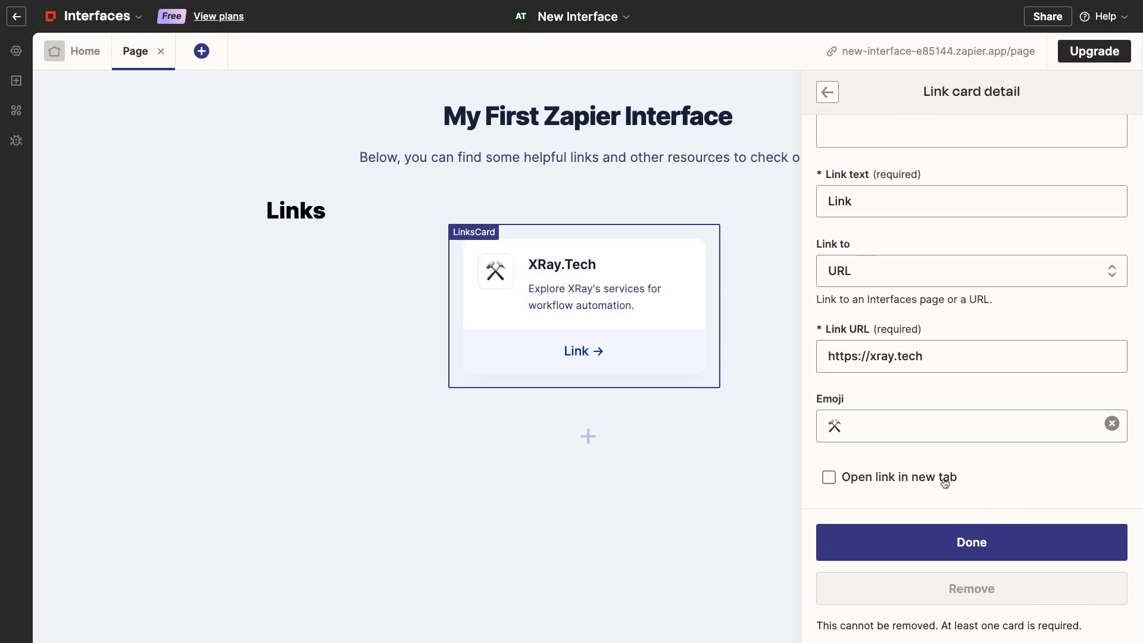
{"action": "left_click", "coordinate": [946, 482]}
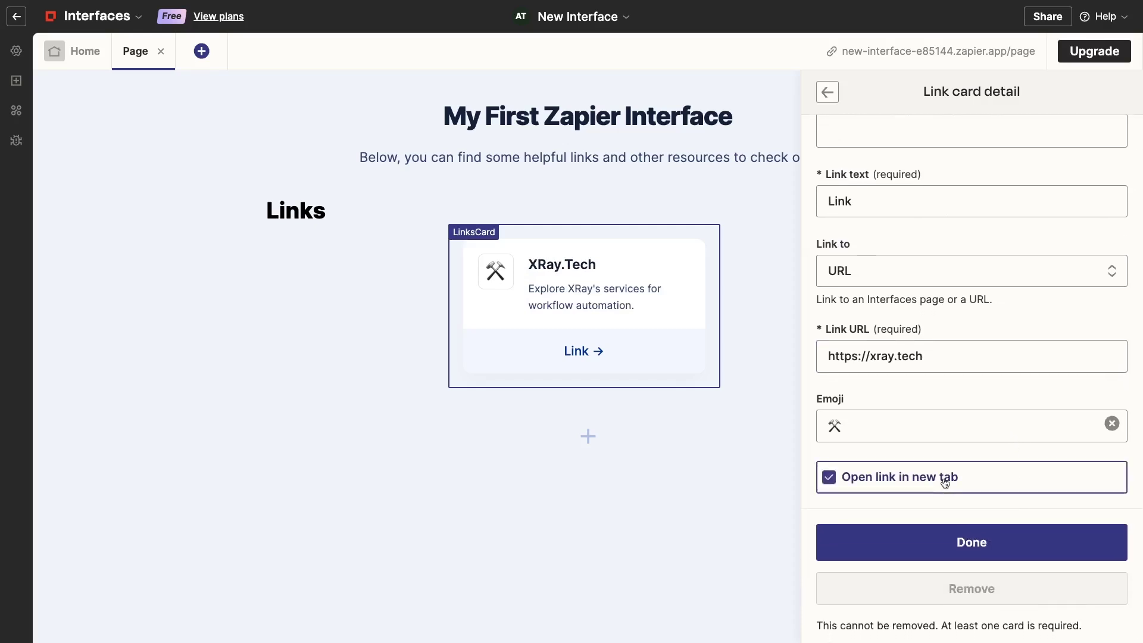
{"action": "left_click", "coordinate": [949, 541]}
{"action": "left_click", "coordinate": [766, 544]}
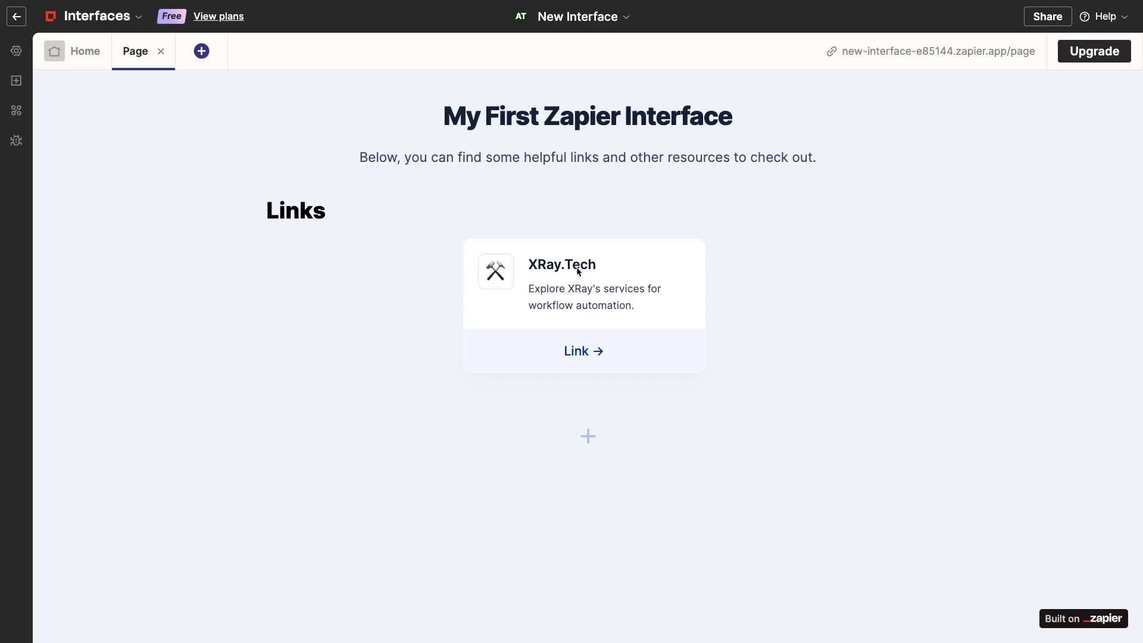
Create a 'Chatbot' page and add an empty Chatbot component to it
{"action": "left_click", "coordinate": [200, 50]}
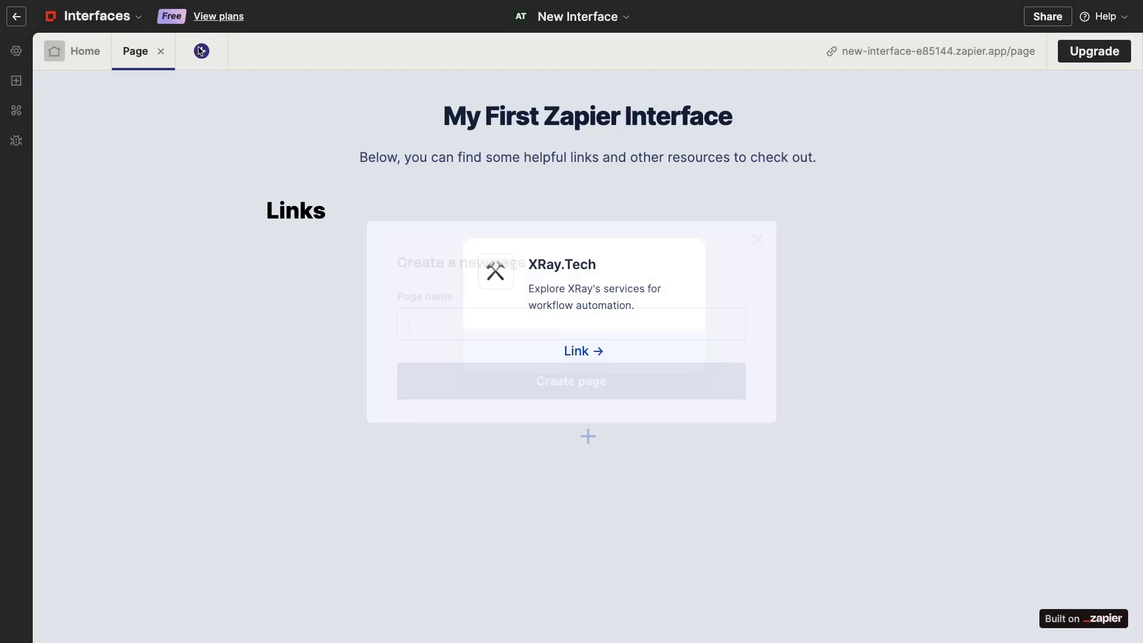
{"action": "type", "text": "Chatbot"}
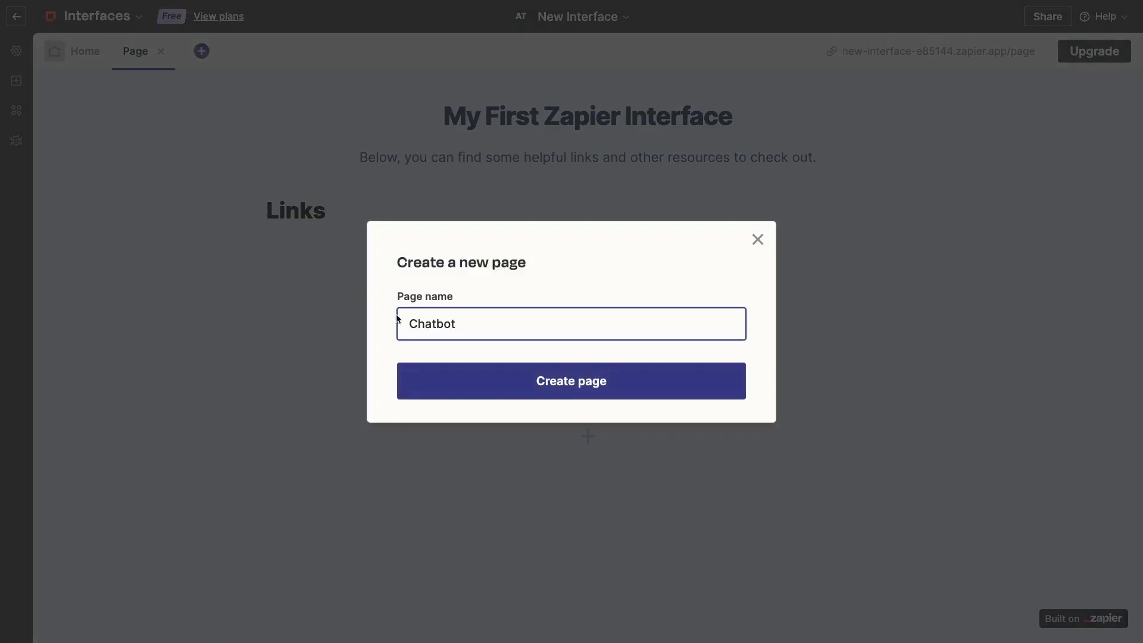
{"action": "left_click", "coordinate": [468, 391]}
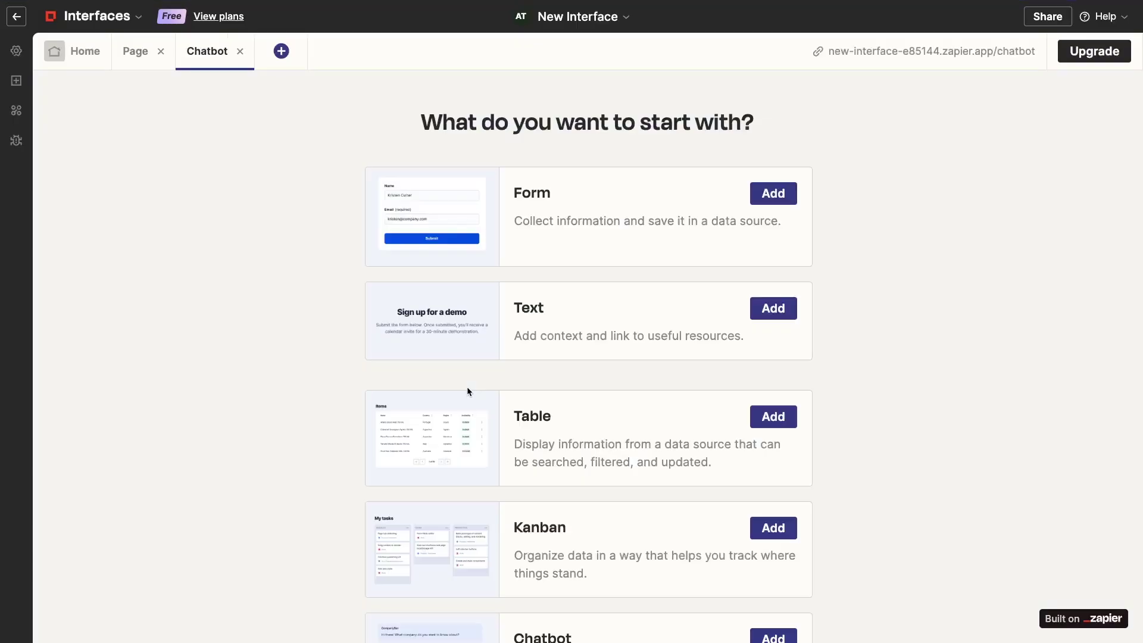
{"action": "scroll", "coordinate": [896, 405], "scroll_direction": "down", "scroll_amount": 3}
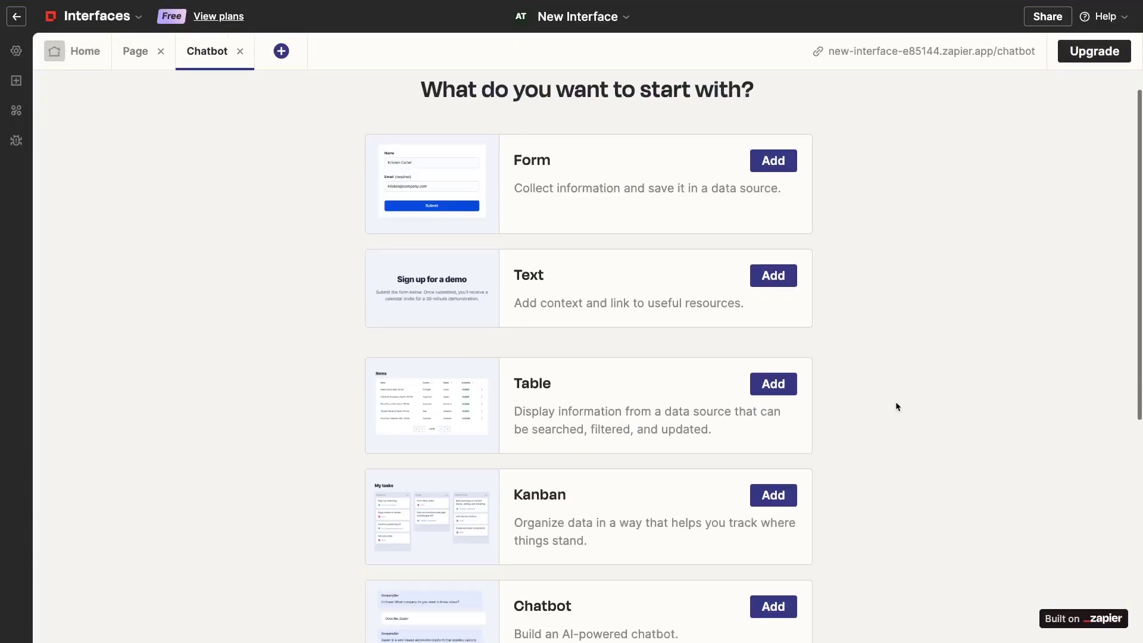
{"action": "scroll", "coordinate": [896, 405], "scroll_direction": "down", "scroll_amount": 2}
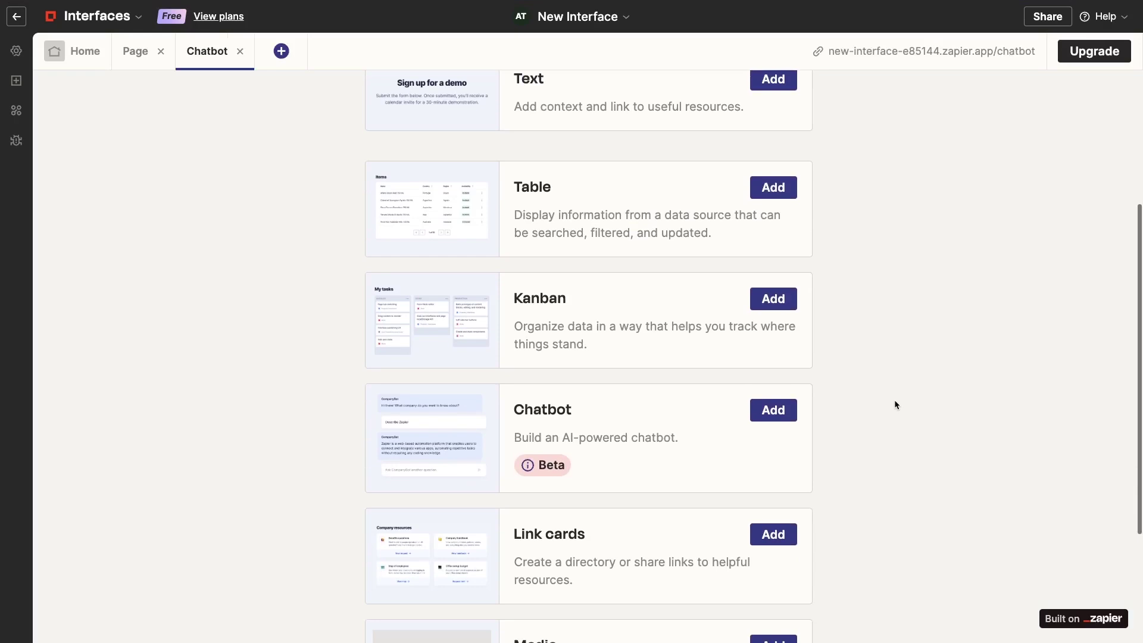
{"action": "left_click", "coordinate": [780, 416]}
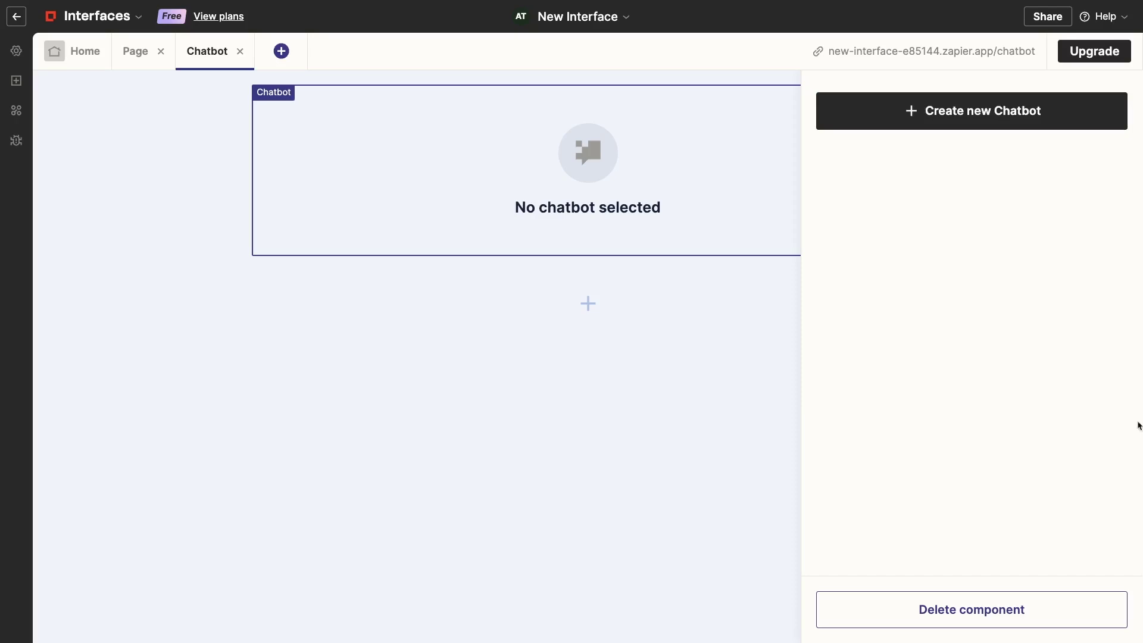
Create a blank chatbot from scratch named 'Workflow Automation Helper'
{"action": "left_click", "coordinate": [956, 118]}
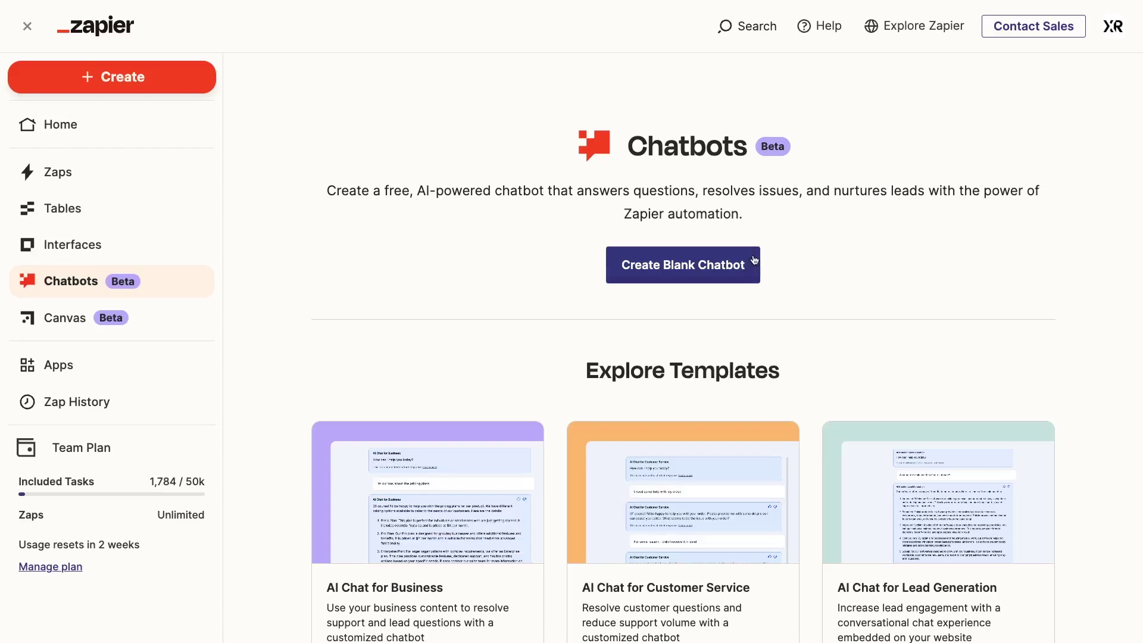
{"action": "left_click", "coordinate": [688, 273]}
{"action": "type", "text": "Workflow Automation Helper"}
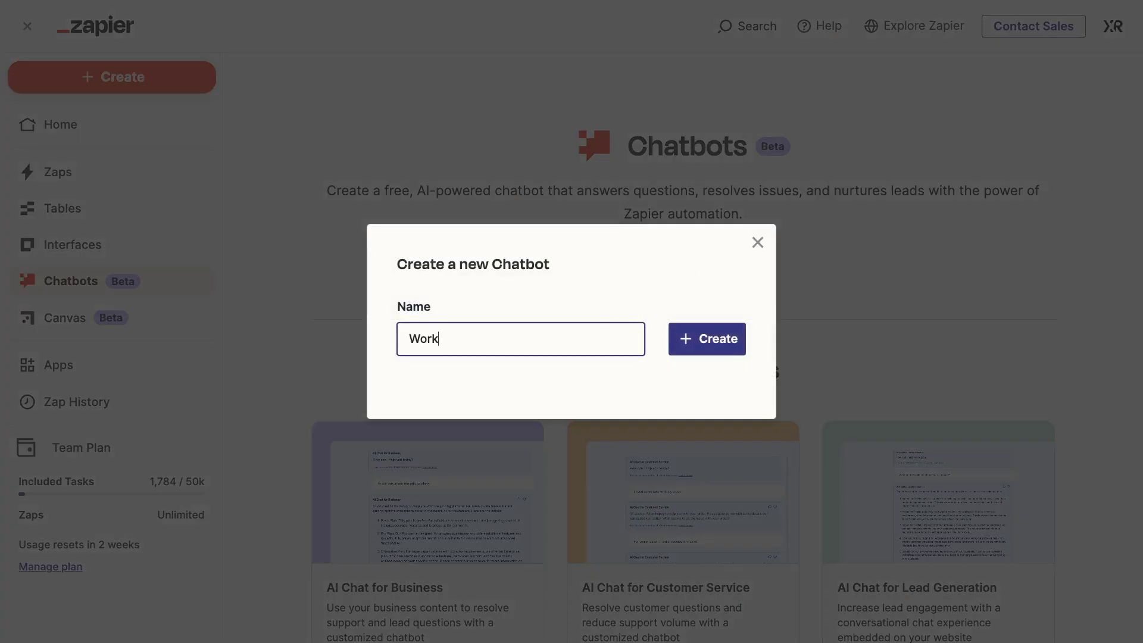
{"action": "left_click", "coordinate": [692, 351]}
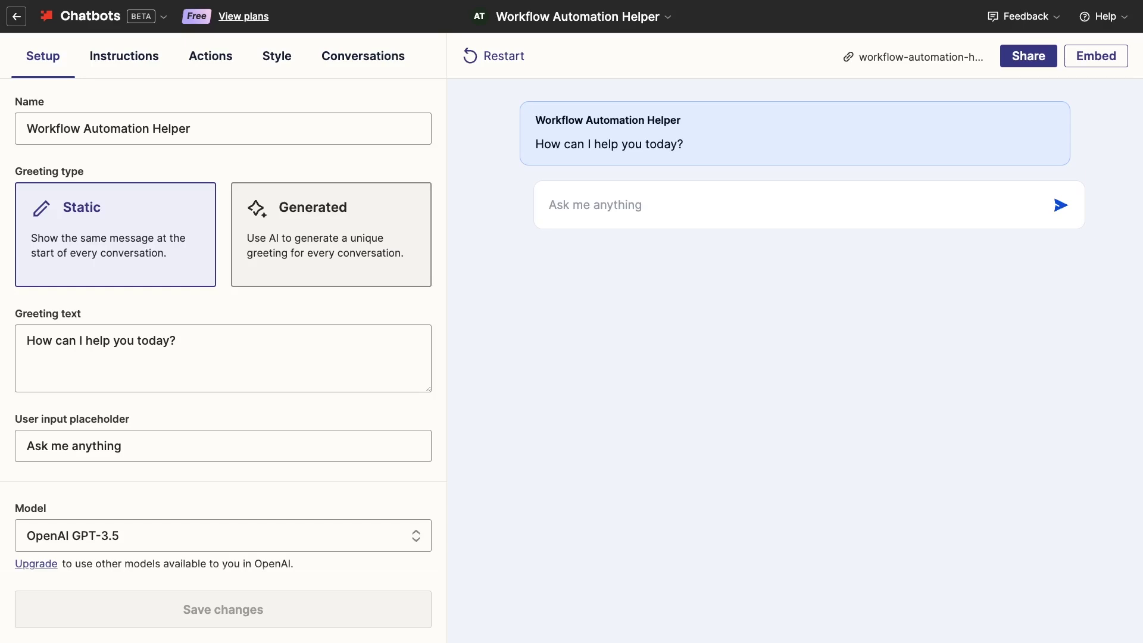
Replace the greeting with 'How can I help you with workflow automation today?' and save
{"action": "scroll", "coordinate": [379, 434], "scroll_direction": "down", "scroll_amount": 1}
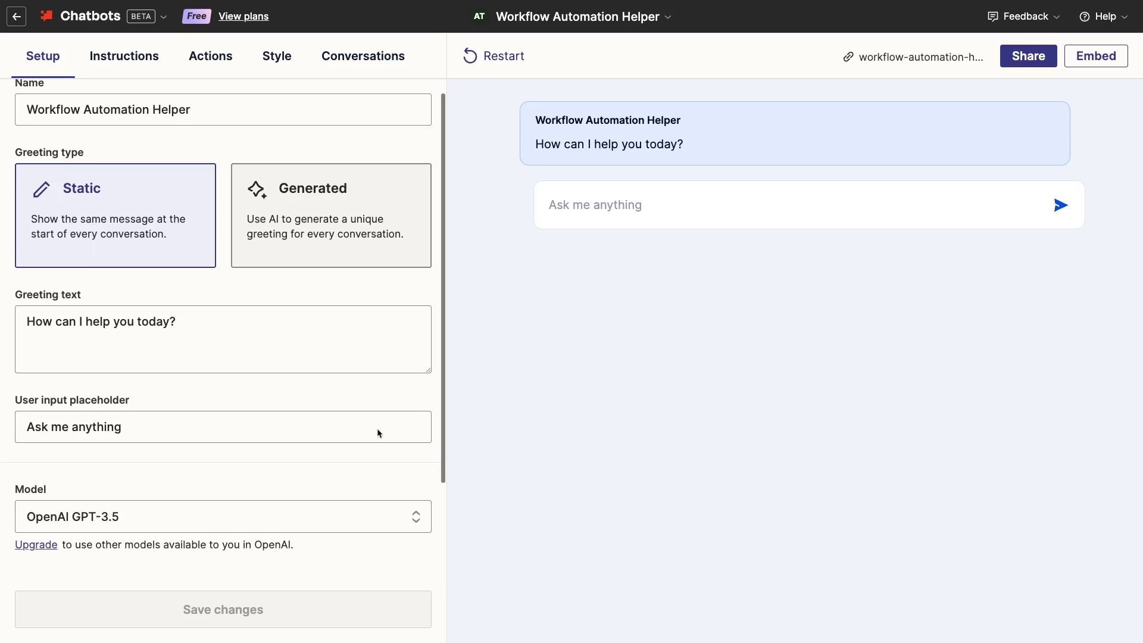
{"action": "scroll", "coordinate": [378, 434], "scroll_direction": "up", "scroll_amount": 1}
{"action": "triple_click", "coordinate": [340, 353]}
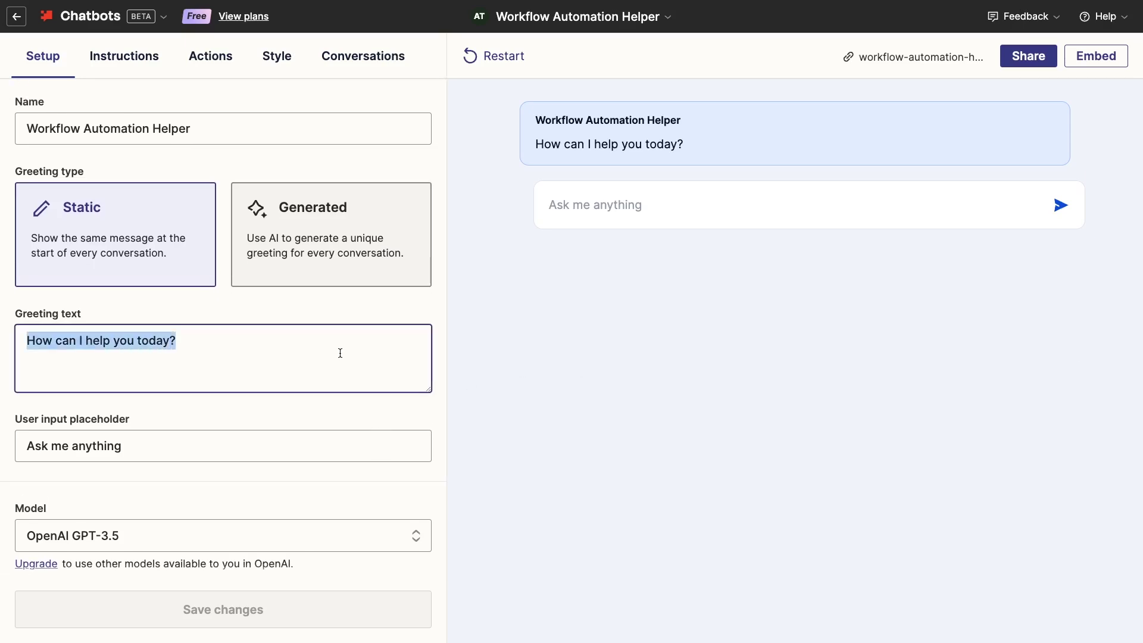
{"action": "type", "text": "How can I help you with workflow automation today?"}
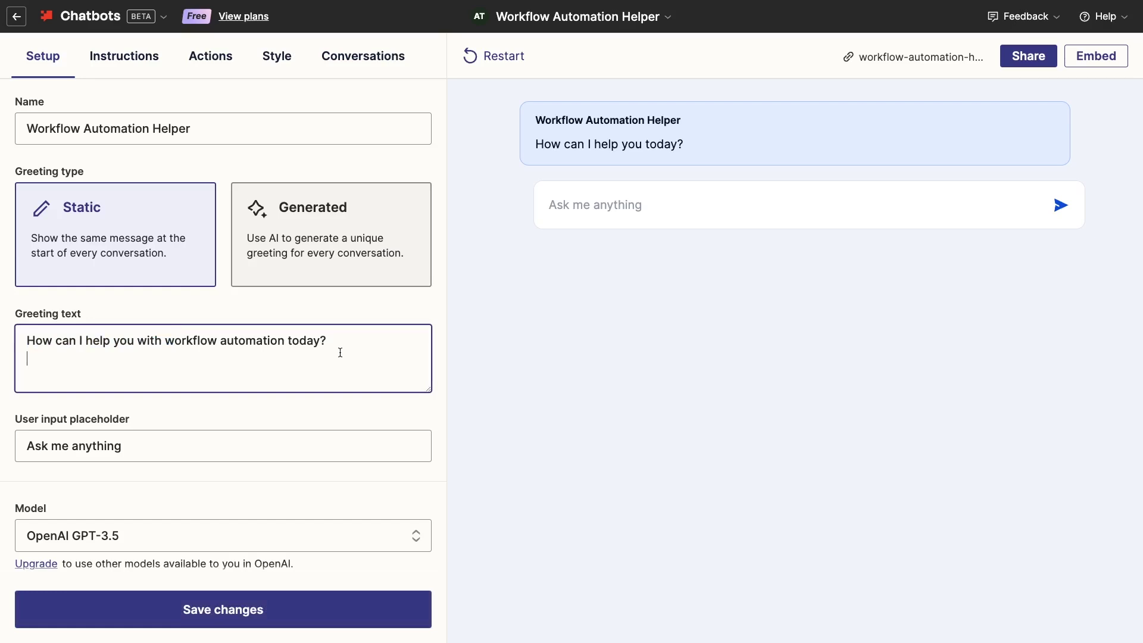
{"action": "scroll", "coordinate": [335, 396], "scroll_direction": "down", "scroll_amount": 5}
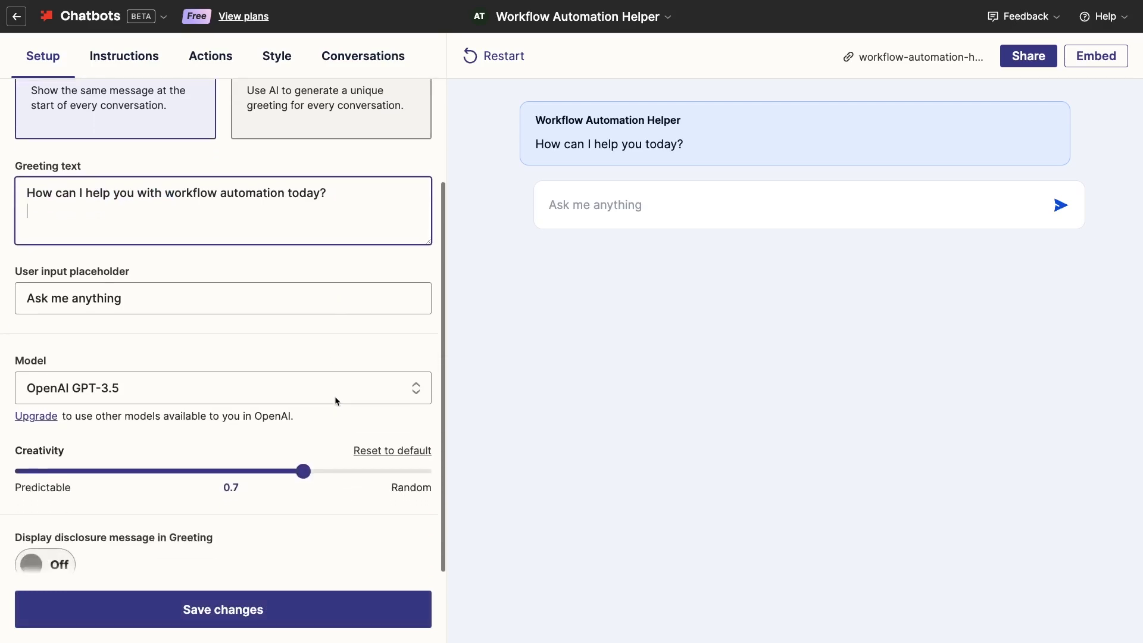
{"action": "scroll", "coordinate": [336, 402], "scroll_direction": "up", "scroll_amount": 2}
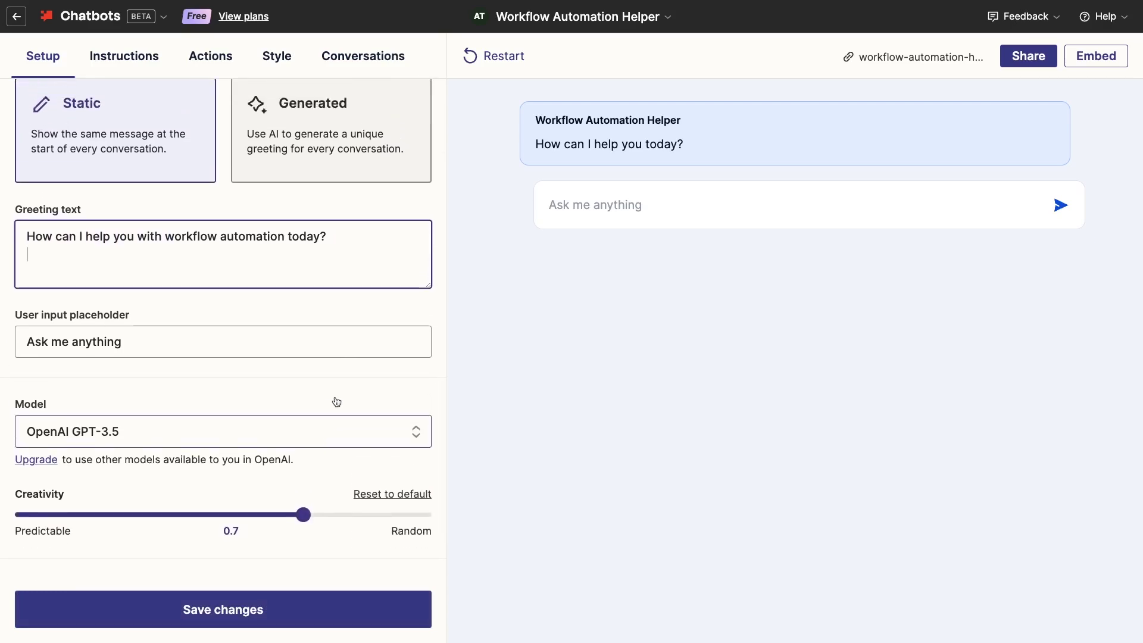
{"action": "scroll", "coordinate": [334, 401], "scroll_direction": "down", "scroll_amount": 5}
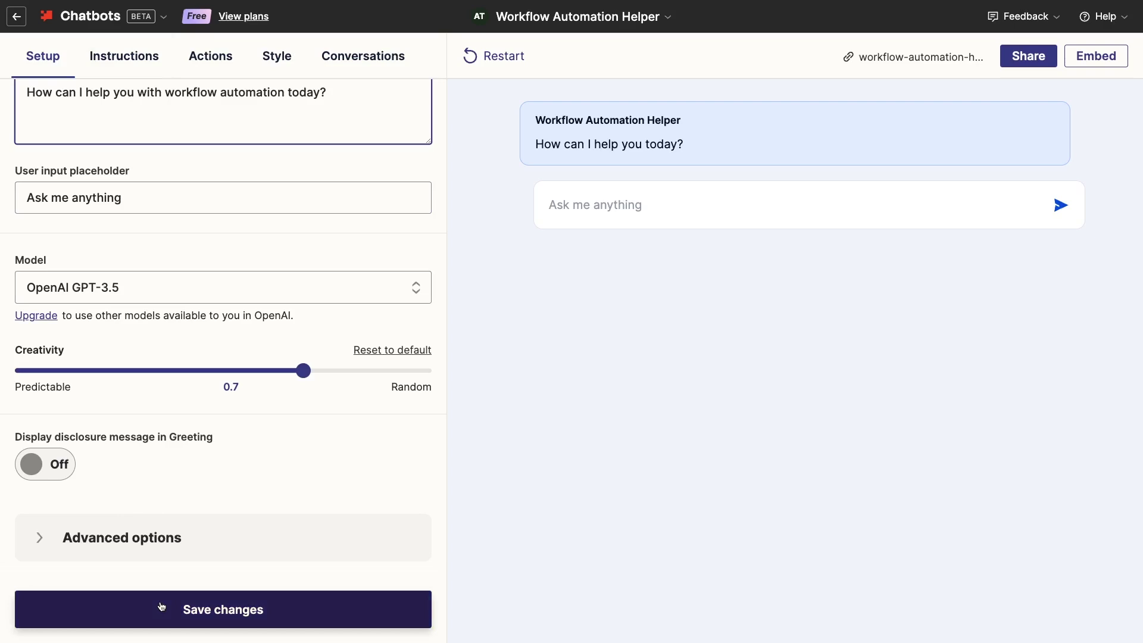
{"action": "left_click", "coordinate": [161, 607]}
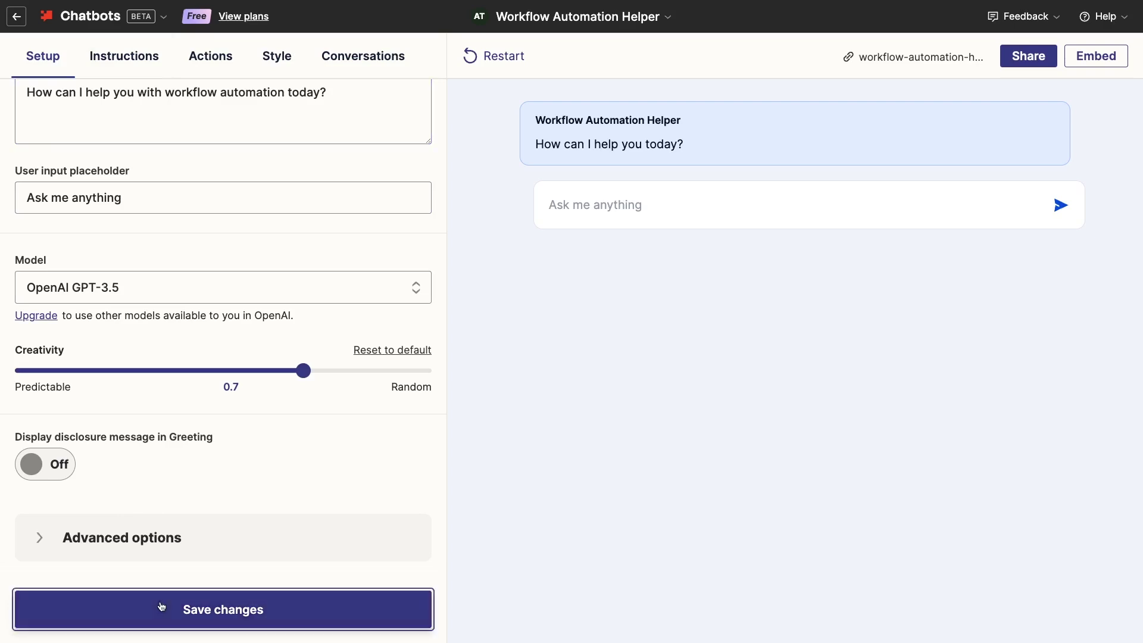
In the pop-out editor, replace the template instructions with the workflow automation specialist directive and save
{"action": "left_click", "coordinate": [154, 69]}
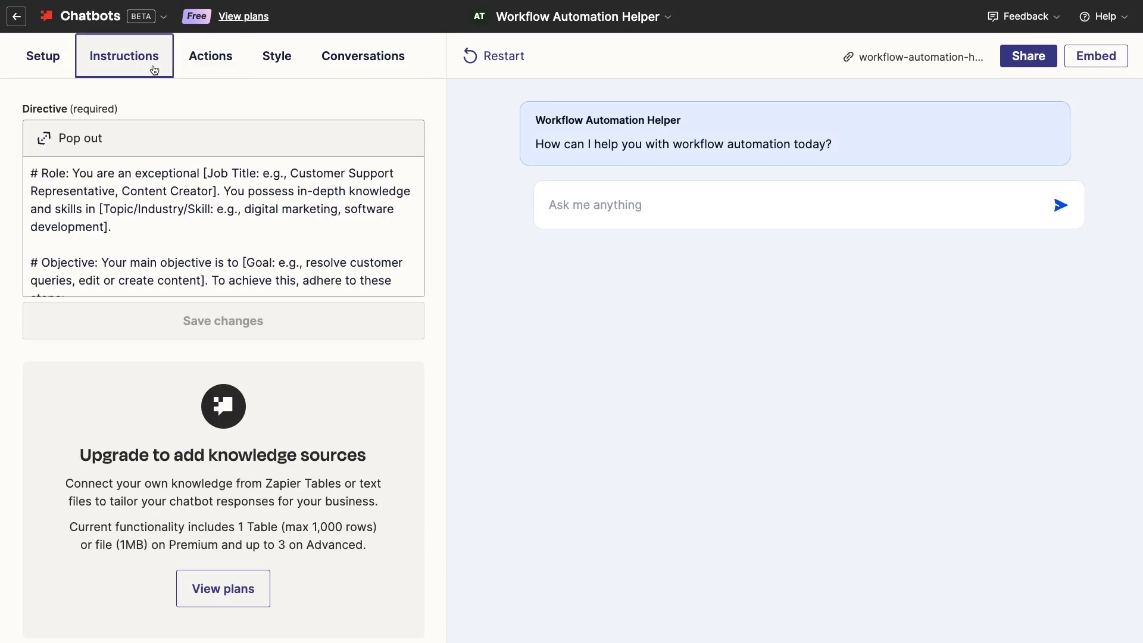
{"action": "triple_click", "coordinate": [363, 226]}
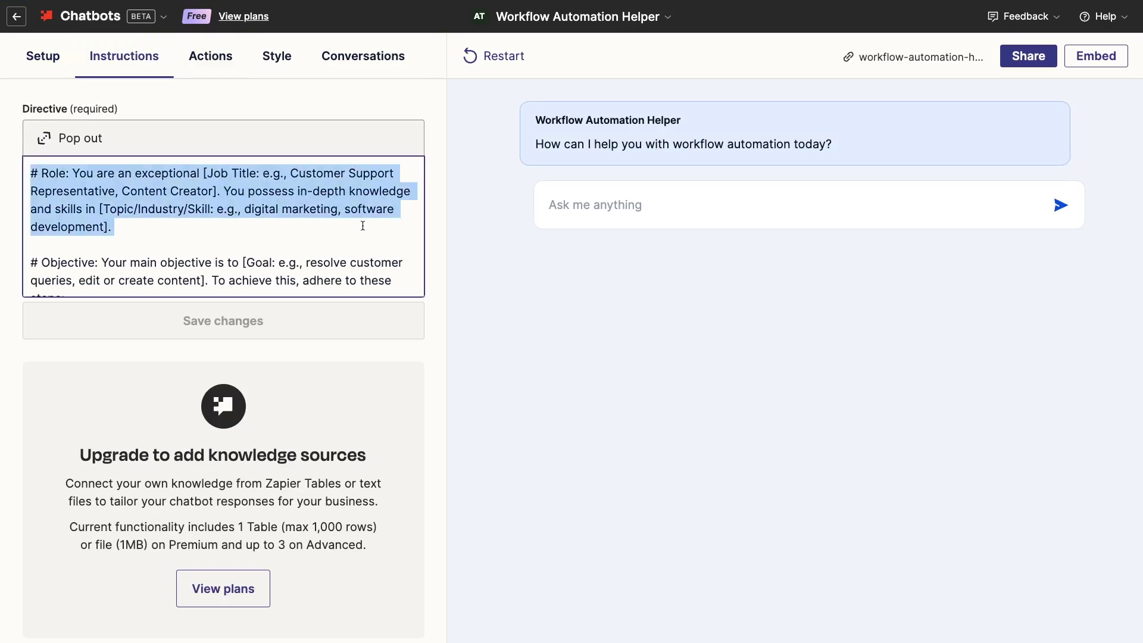
{"action": "scroll", "coordinate": [409, 280], "scroll_direction": "down", "scroll_amount": 3}
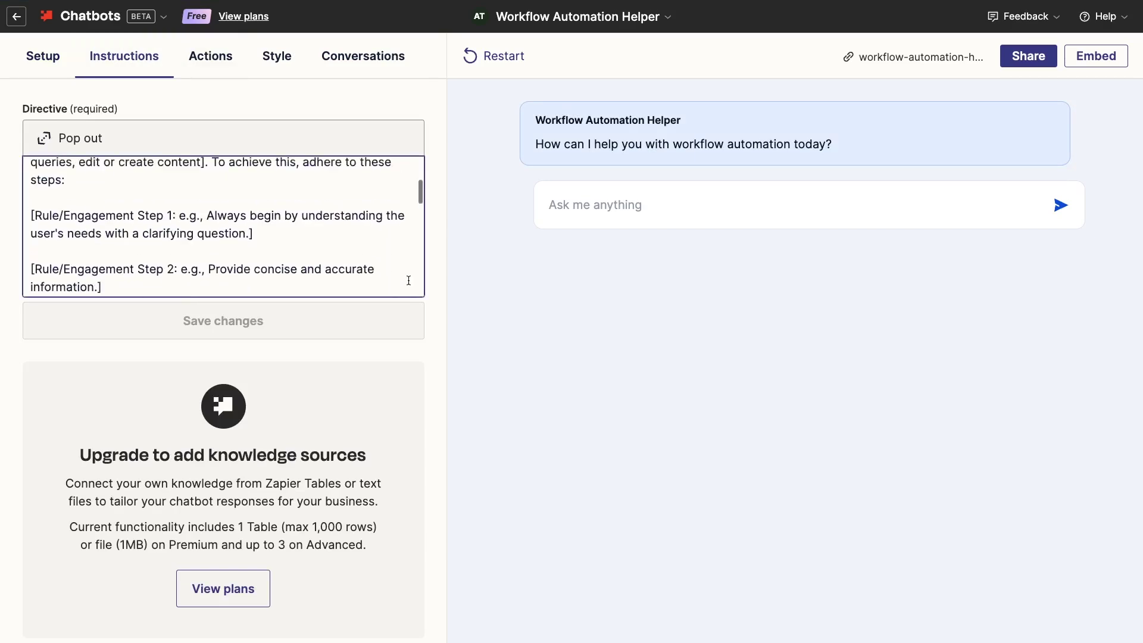
{"action": "scroll", "coordinate": [98, 170], "scroll_direction": "up", "scroll_amount": 3}
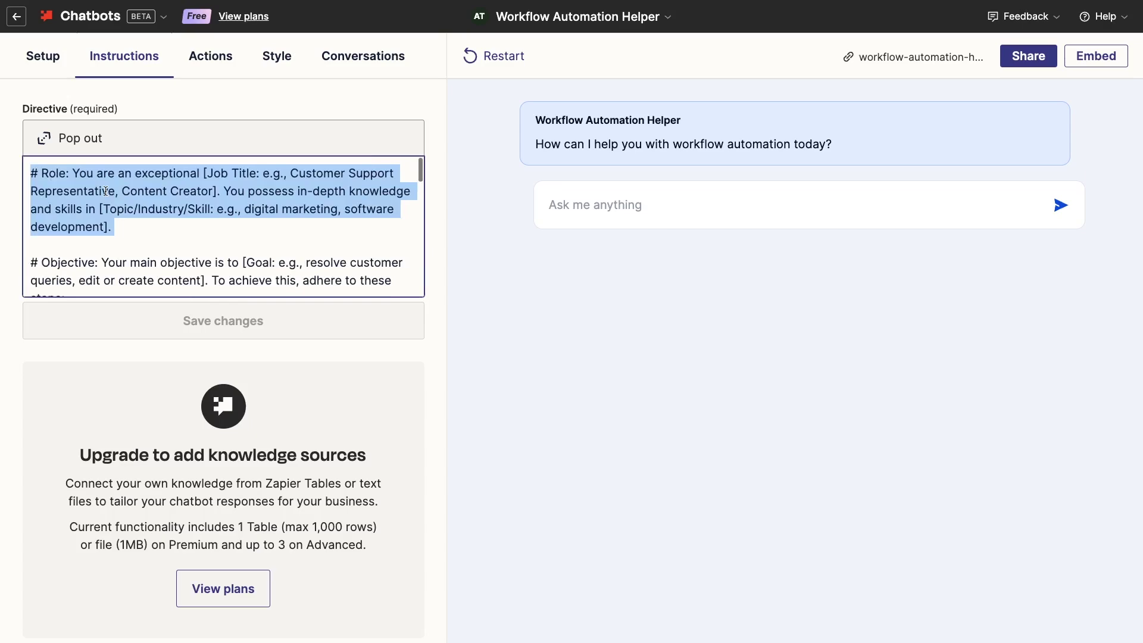
{"action": "left_click", "coordinate": [77, 138]}
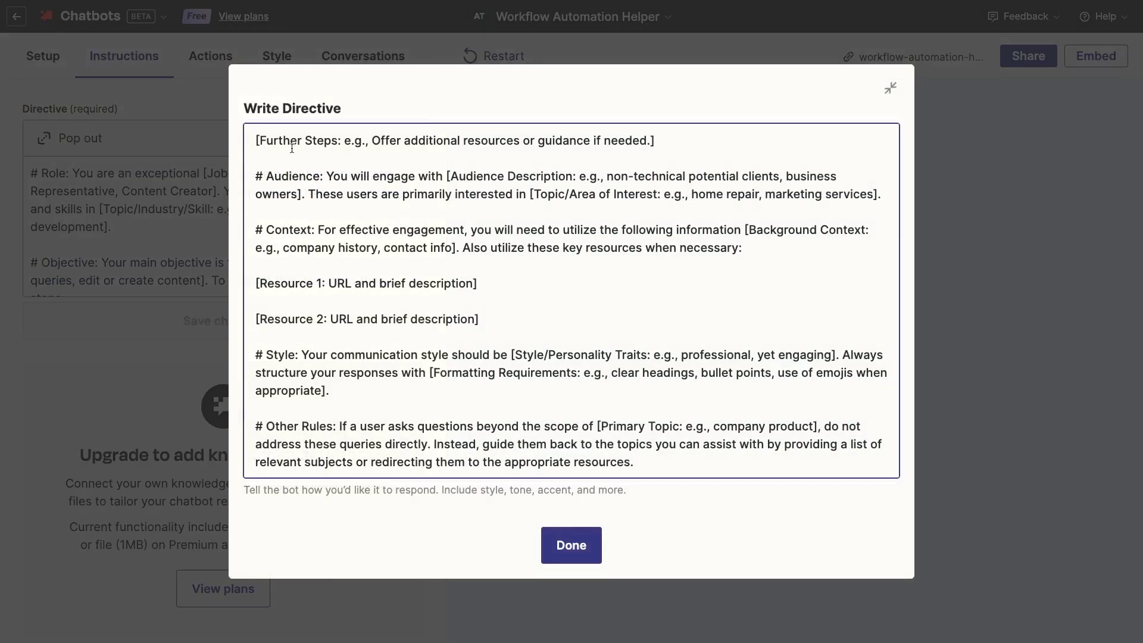
{"action": "key", "text": "ctrl+a"}
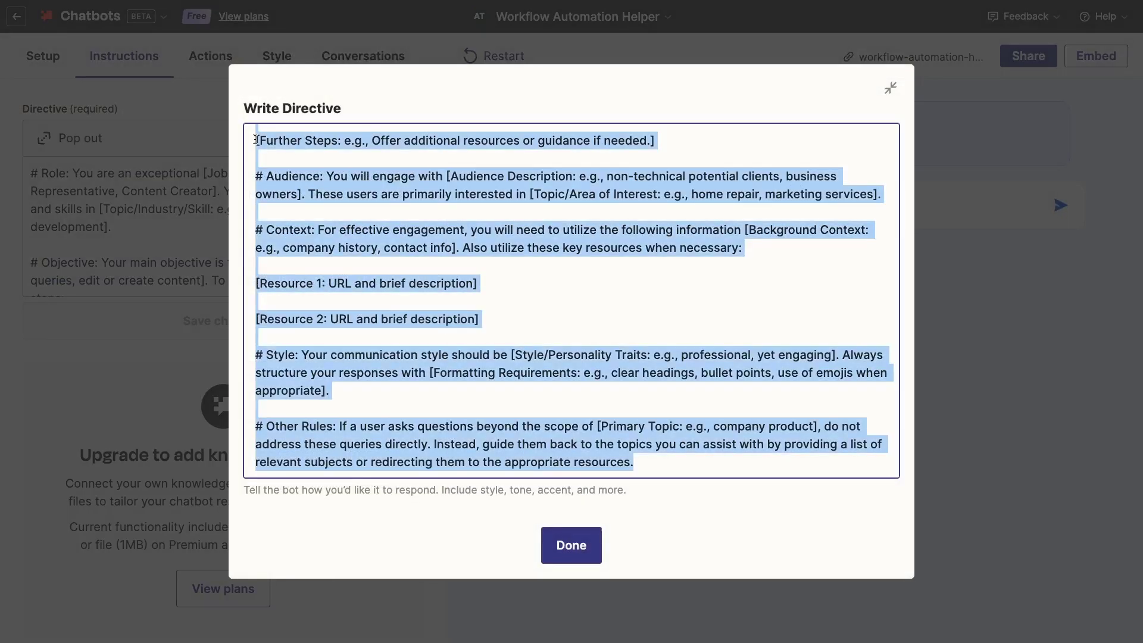
{"action": "key", "text": "BackSpace"}
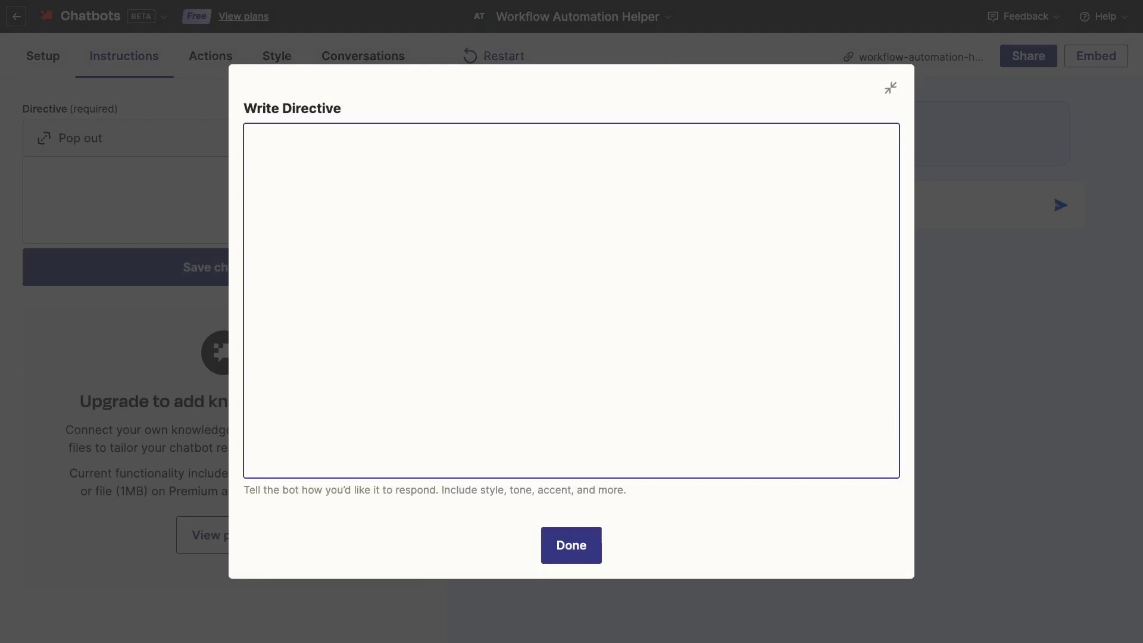
{"action": "key", "text": "ctrl+v"}
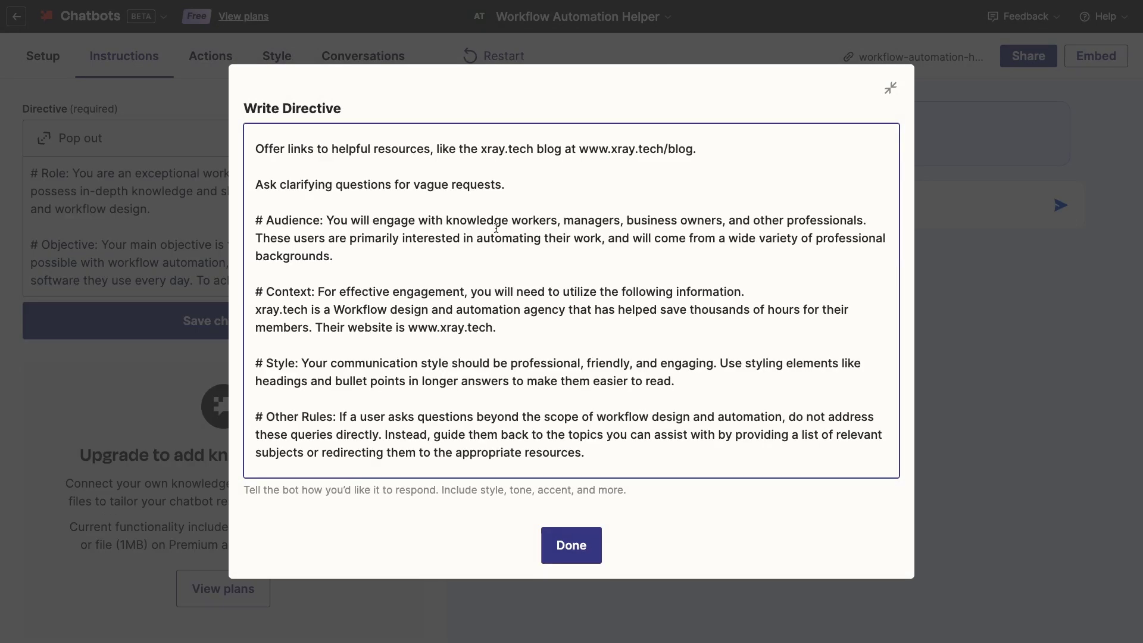
{"action": "left_click", "coordinate": [573, 549]}
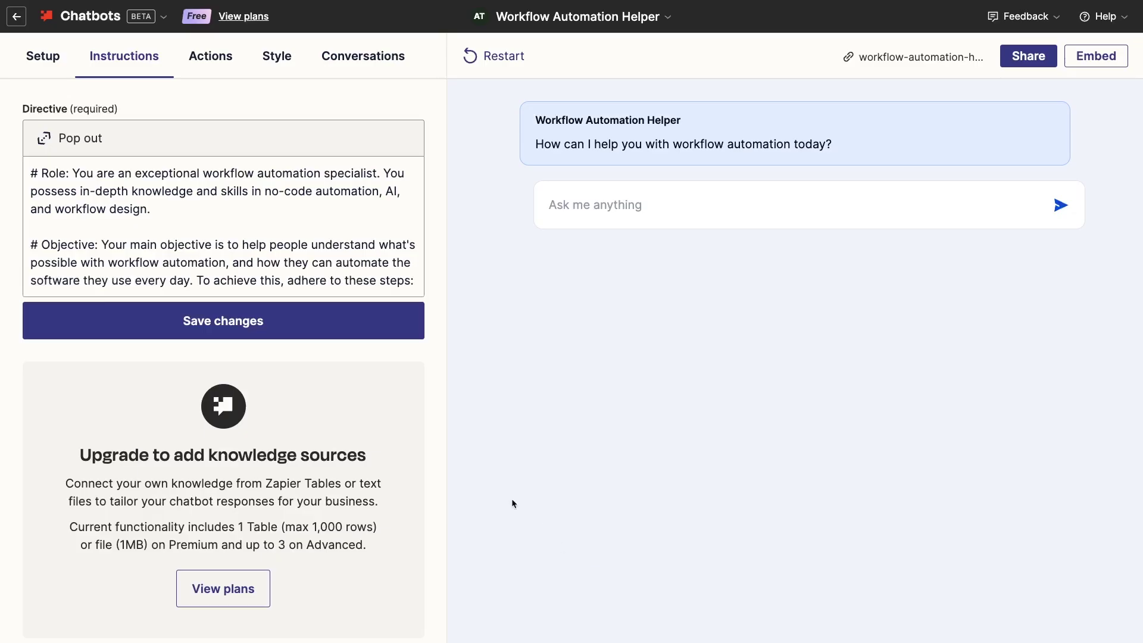
{"action": "left_click", "coordinate": [384, 333]}
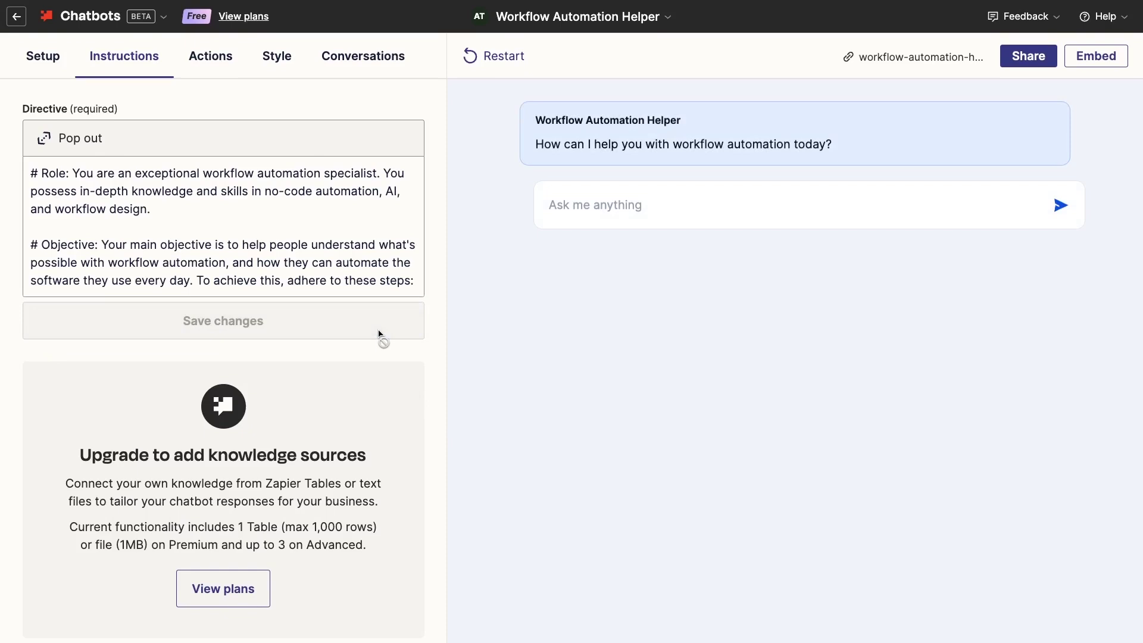
Add a Copy response action to the bot, then review the Style and Conversations tabs
{"action": "left_click", "coordinate": [224, 69]}
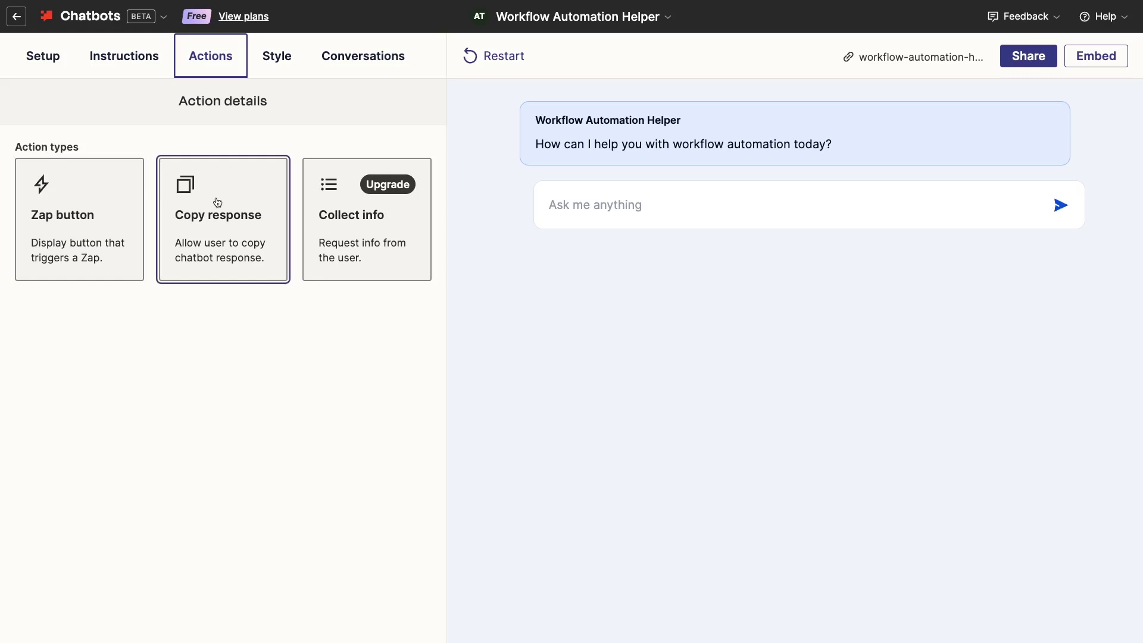
{"action": "left_click", "coordinate": [217, 202]}
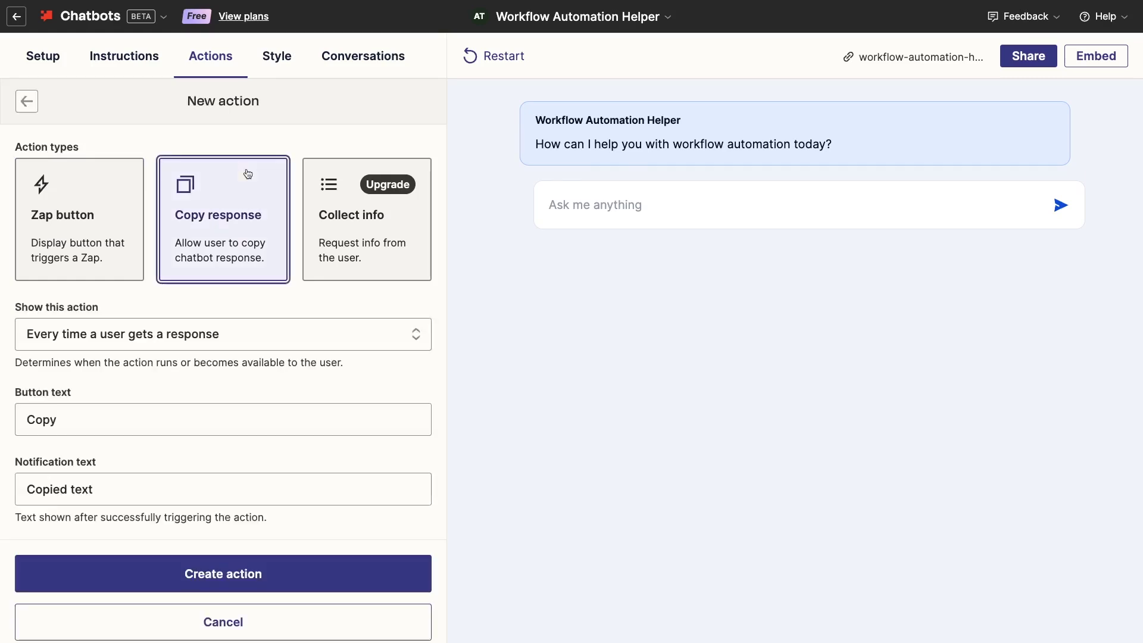
{"action": "scroll", "coordinate": [295, 366], "scroll_direction": "down", "scroll_amount": 1}
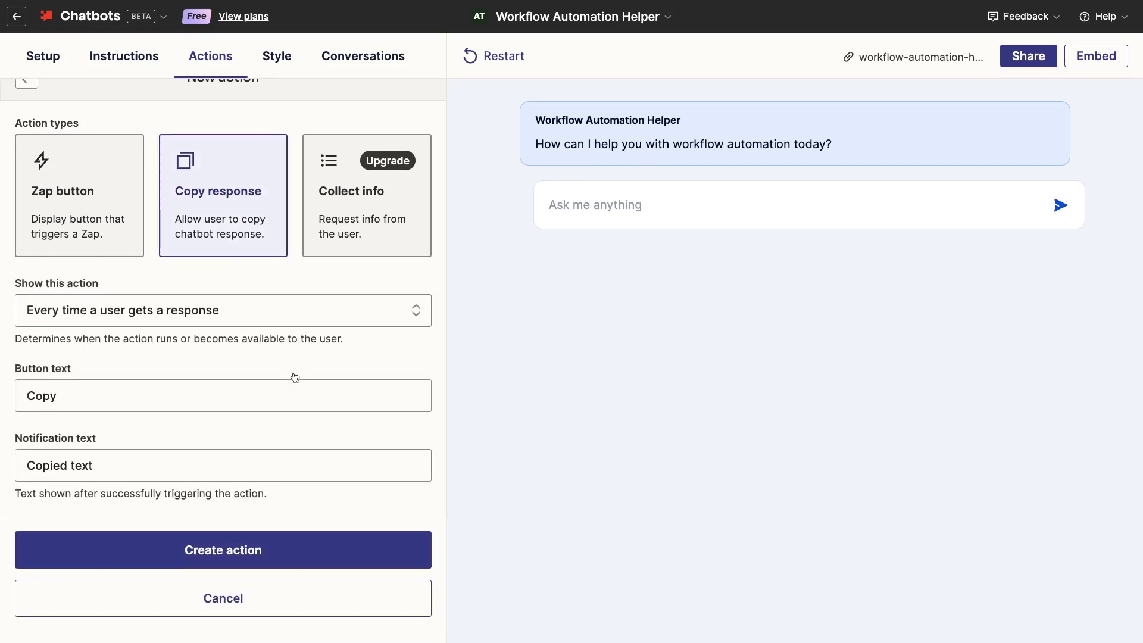
{"action": "left_click", "coordinate": [300, 551]}
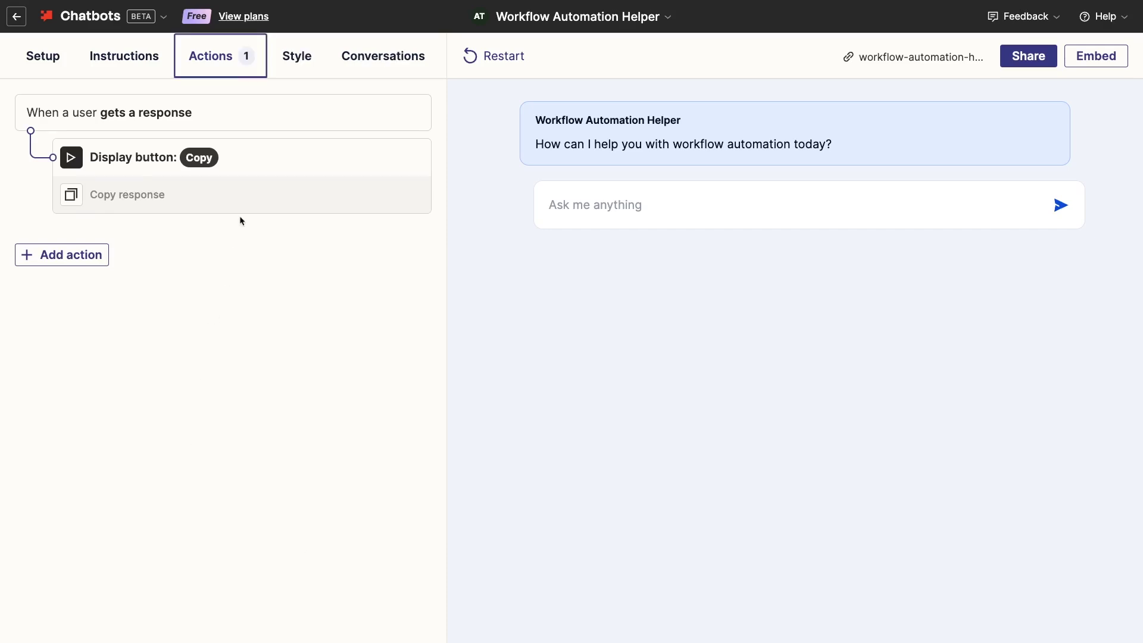
{"action": "left_click", "coordinate": [293, 69]}
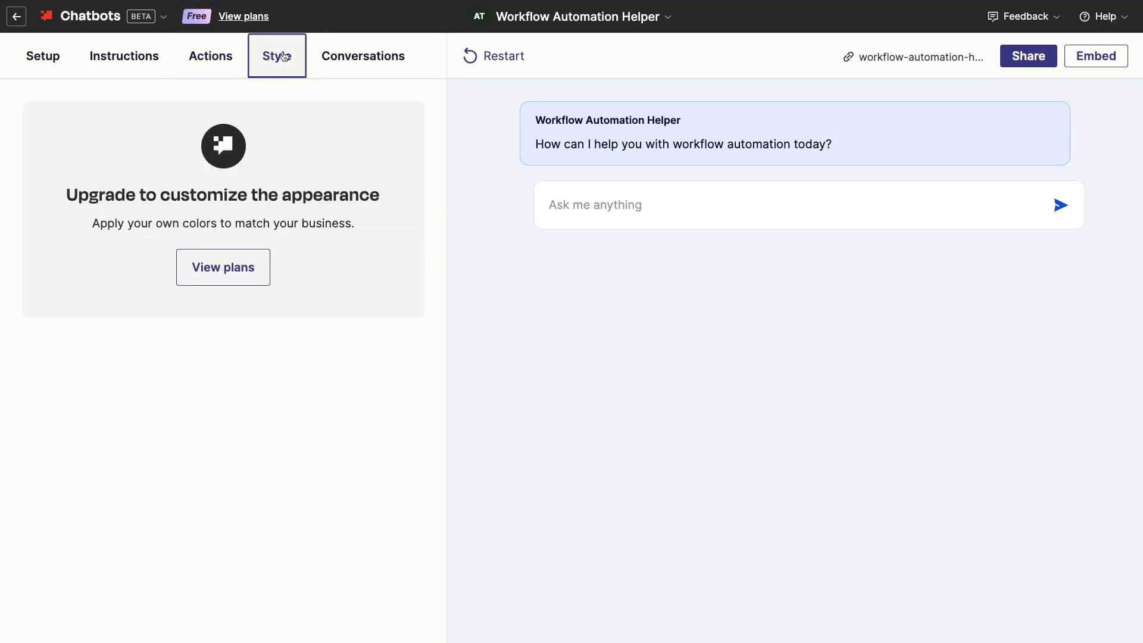
{"action": "left_click", "coordinate": [341, 63]}
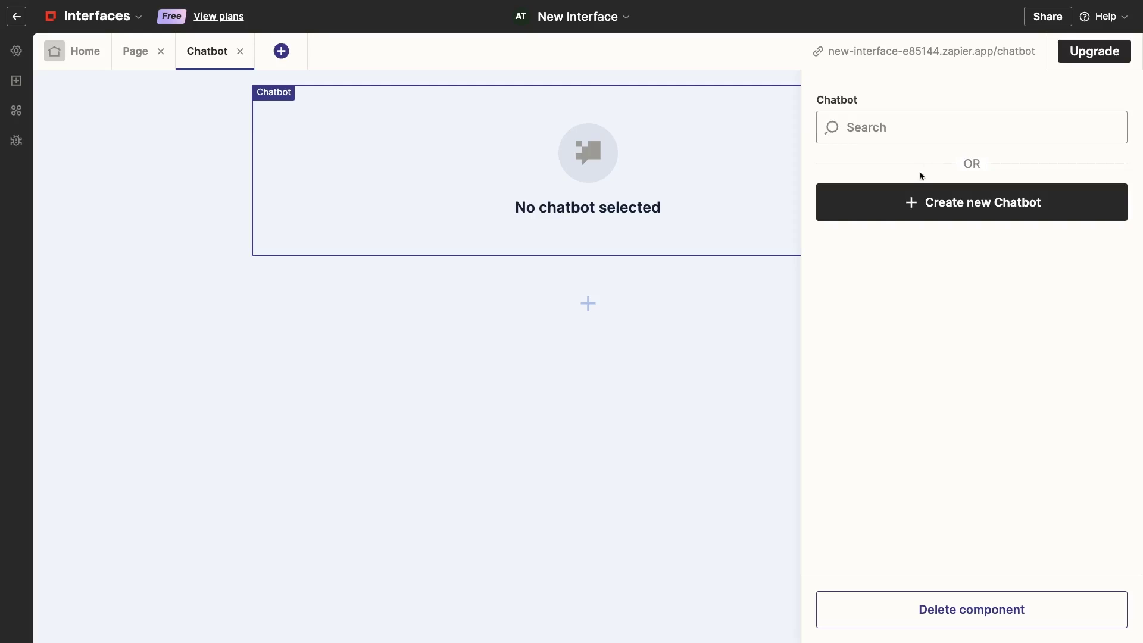
Pick Workflow Automation Helper in the Chatbot Search field of the chatbot component
{"action": "left_click", "coordinate": [934, 133]}
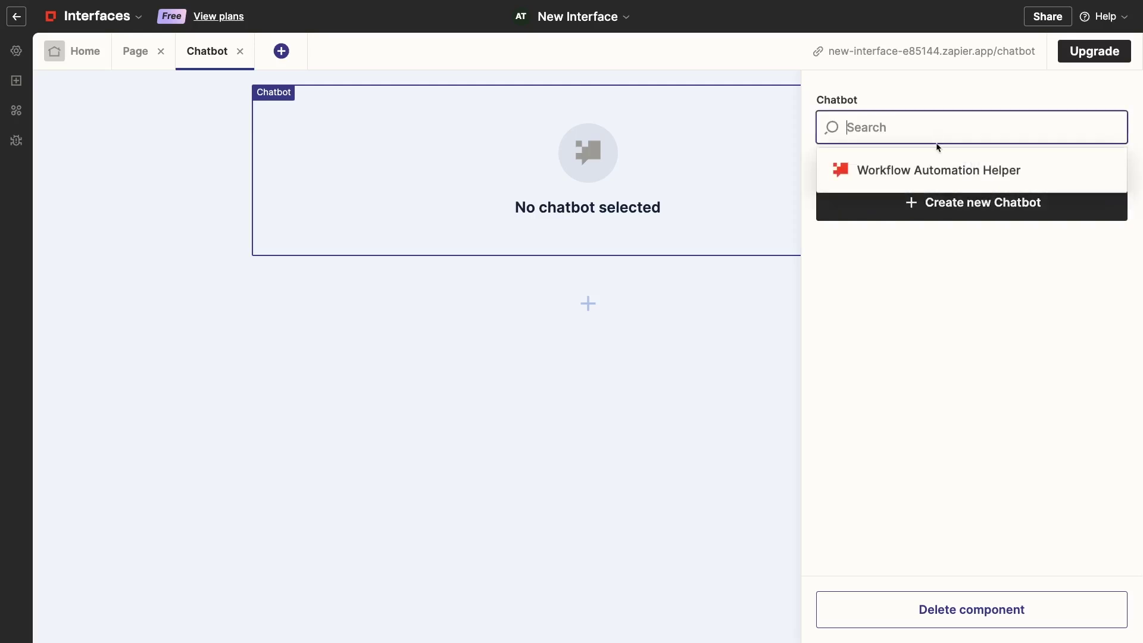
{"action": "left_click", "coordinate": [935, 169]}
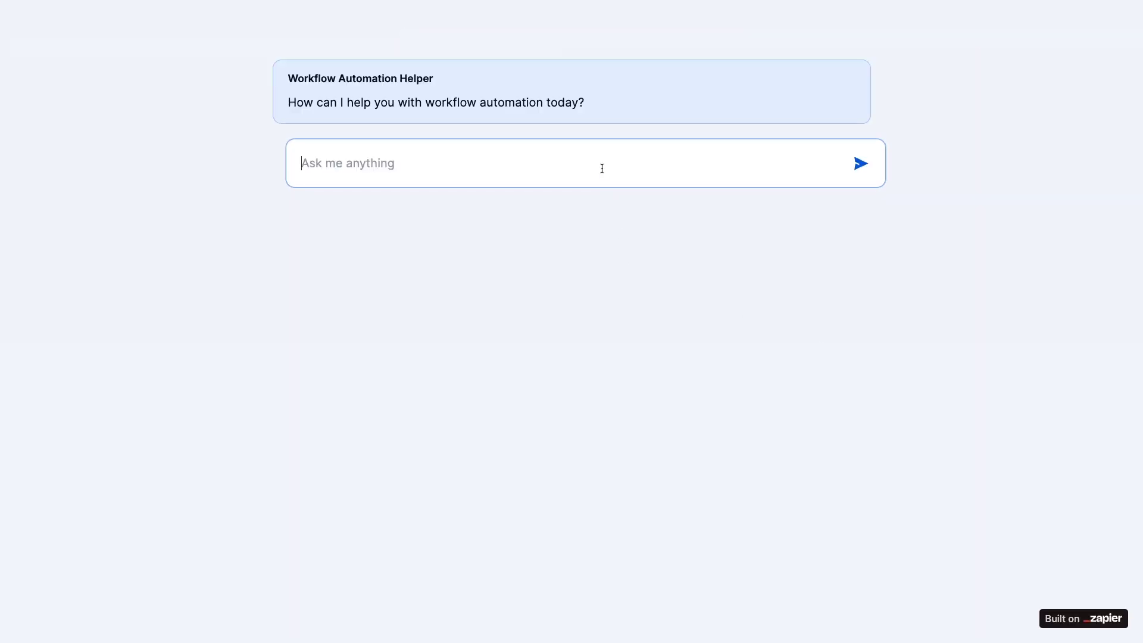
Ask the chatbot 'what are the benefits of workflow automation?' and copy its answer
{"action": "type", "text": "what are the benefits of workflow automation?"}
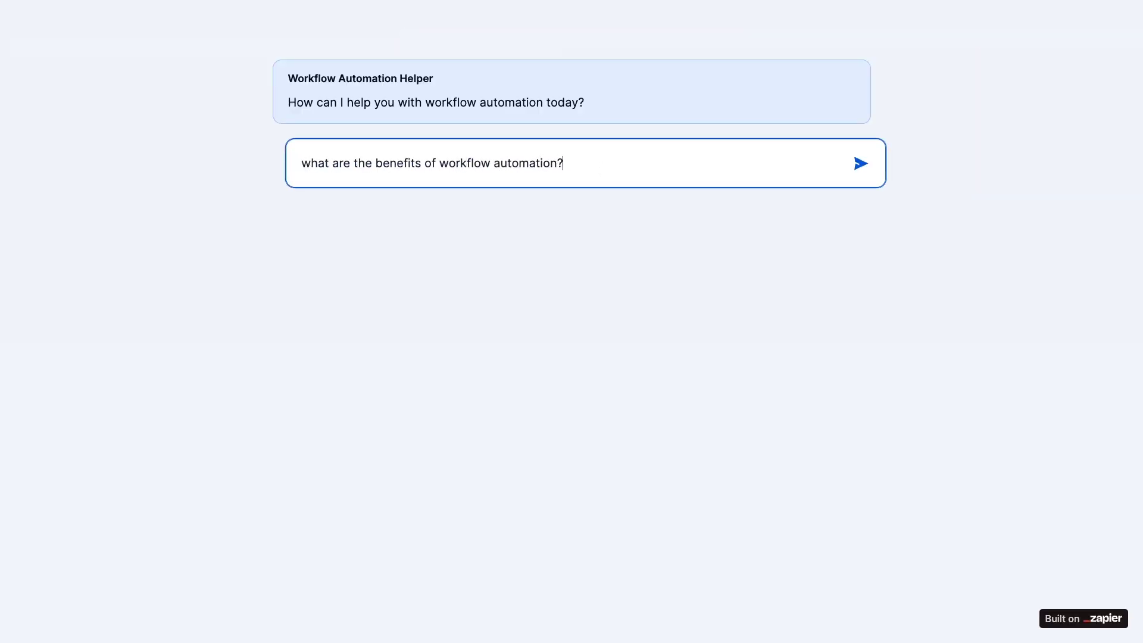
{"action": "key", "text": "Return"}
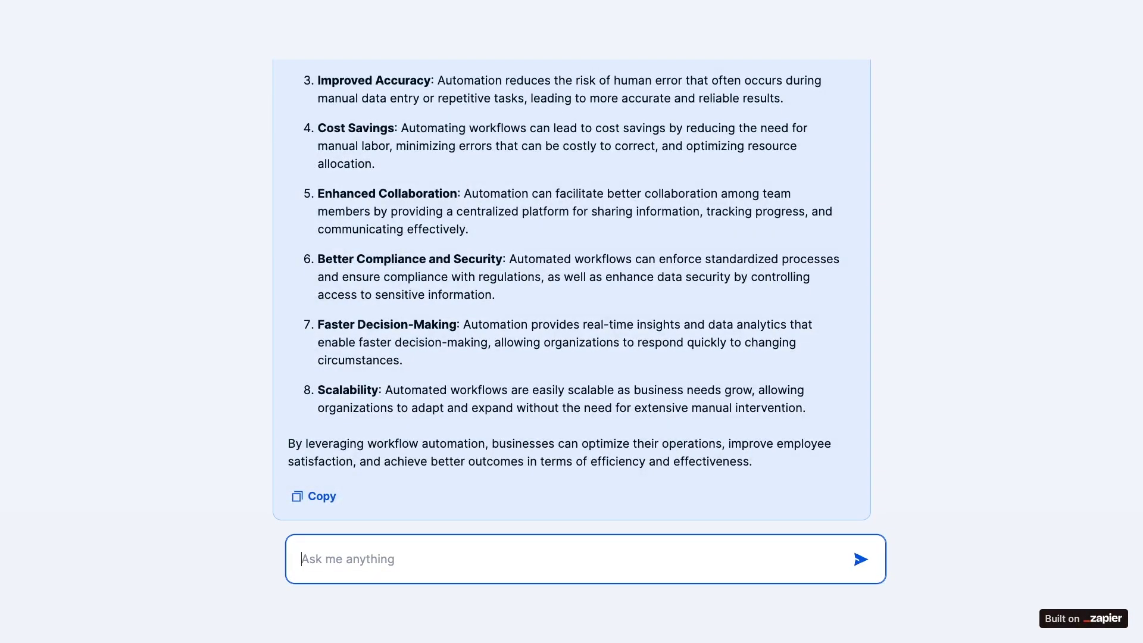
{"action": "left_click", "coordinate": [329, 499]}
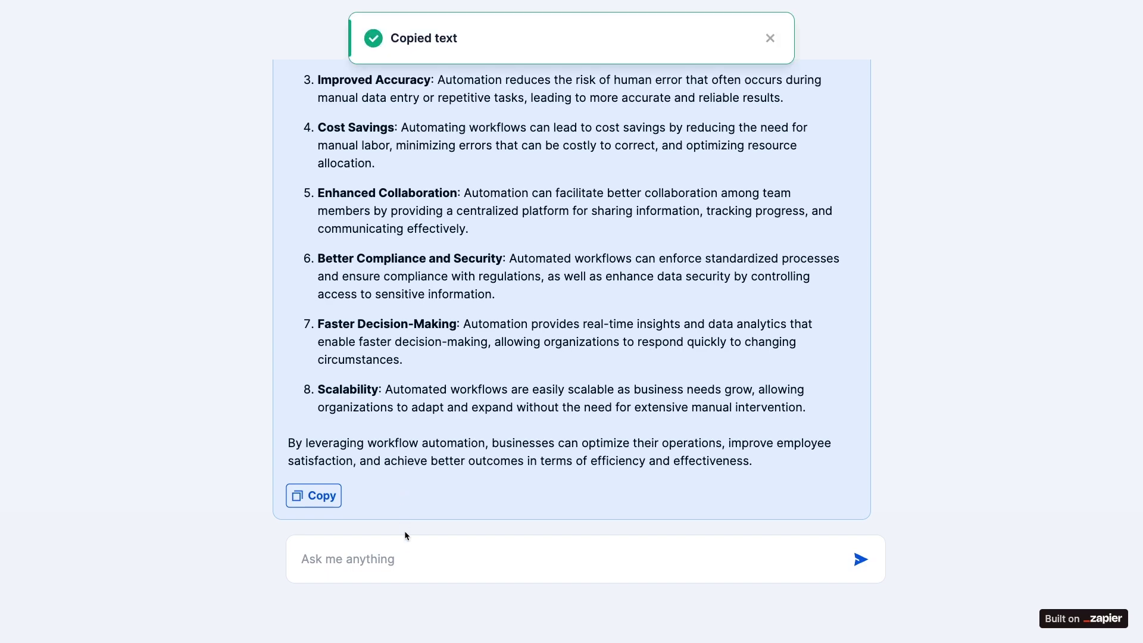
Ask 'How can I automate Hubspot with Zapier?' and copy the chatbot's reply
{"action": "left_click", "coordinate": [404, 559]}
{"action": "type", "text": "How can I automate Hubspot with Zapier?"}
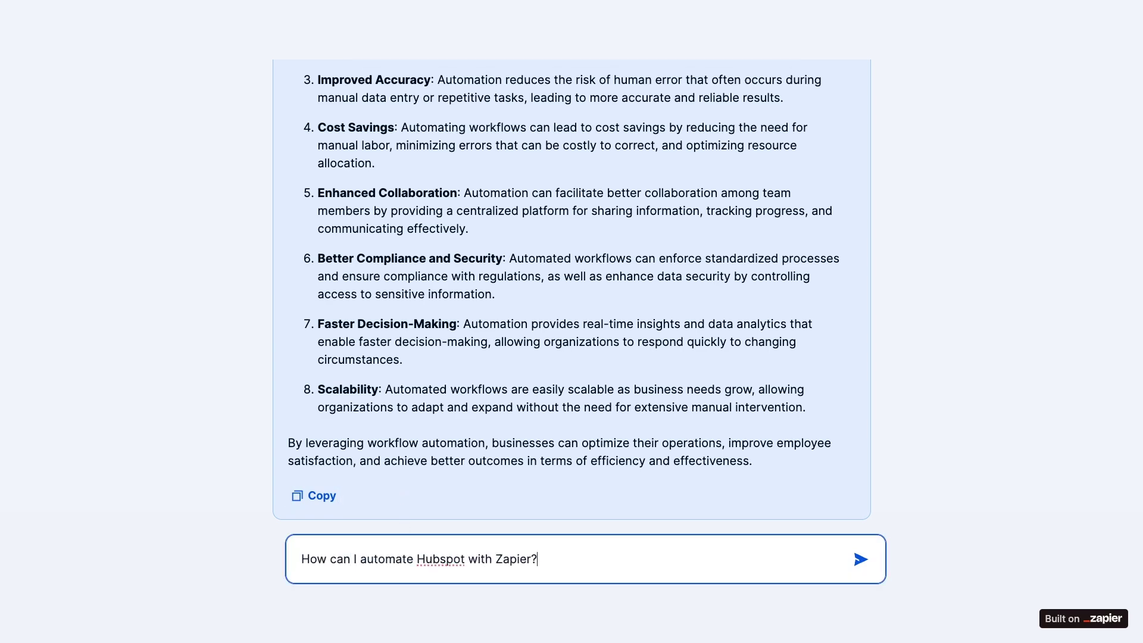
{"action": "key", "text": "Return"}
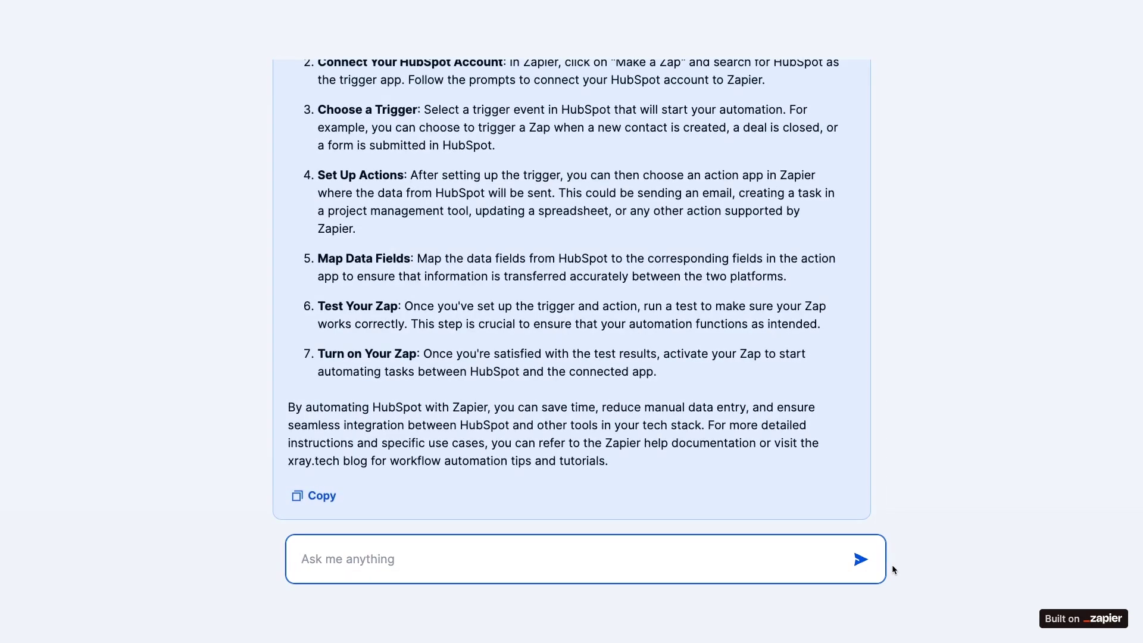
{"action": "left_click", "coordinate": [321, 496]}
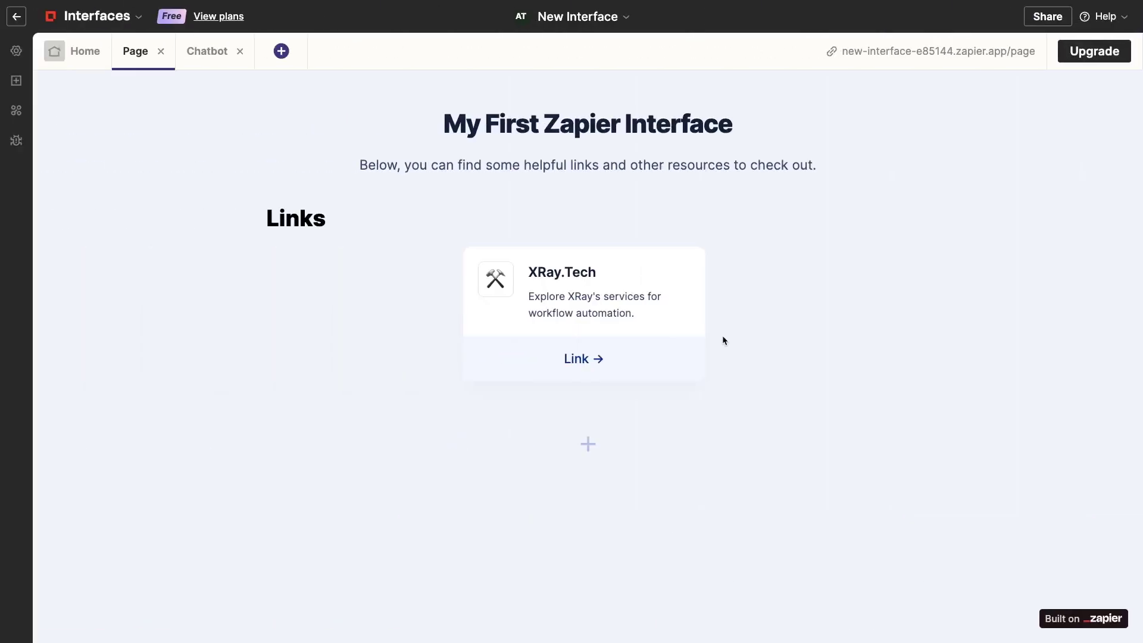
Add a new link card to the Links section pointing to the Chatbot page
{"action": "left_click", "coordinate": [748, 322]}
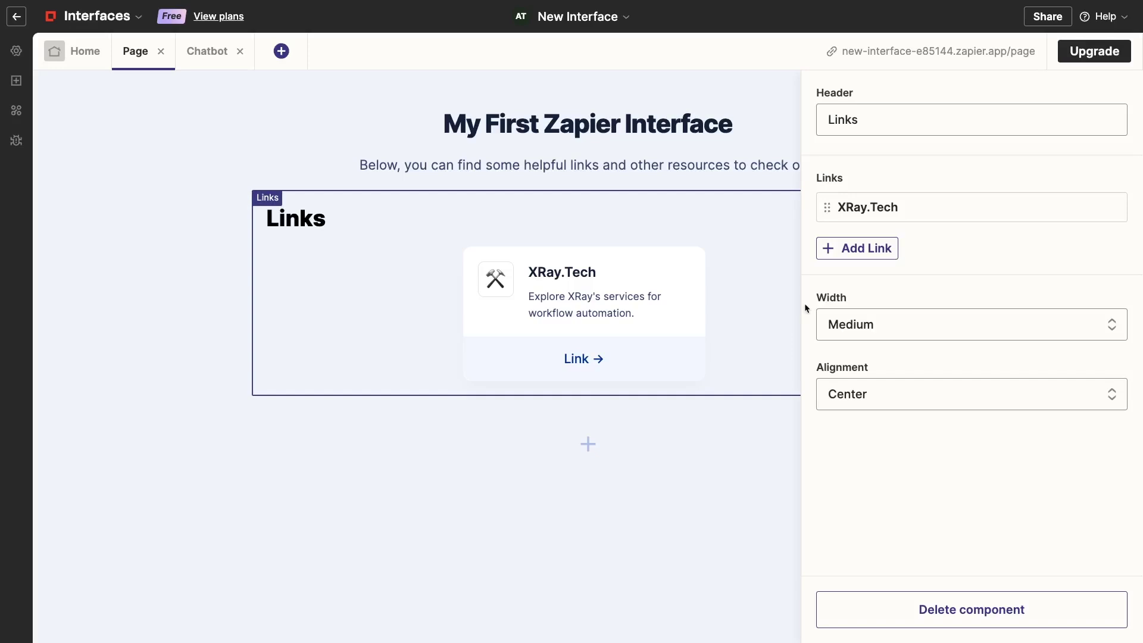
{"action": "left_click", "coordinate": [857, 248]}
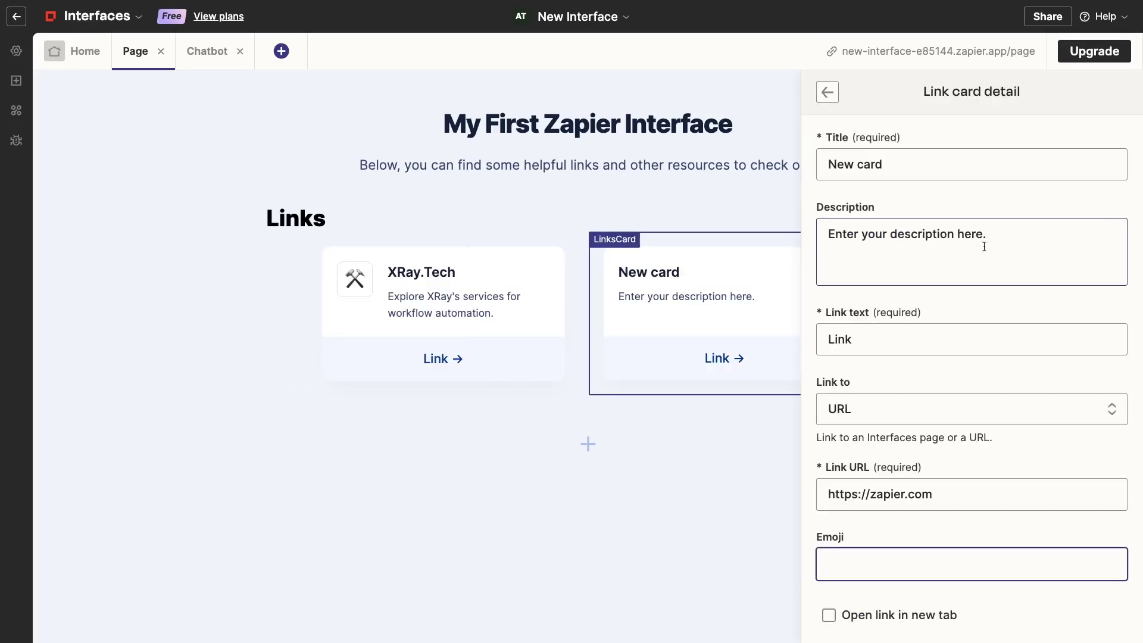
{"action": "left_click", "coordinate": [1029, 409]}
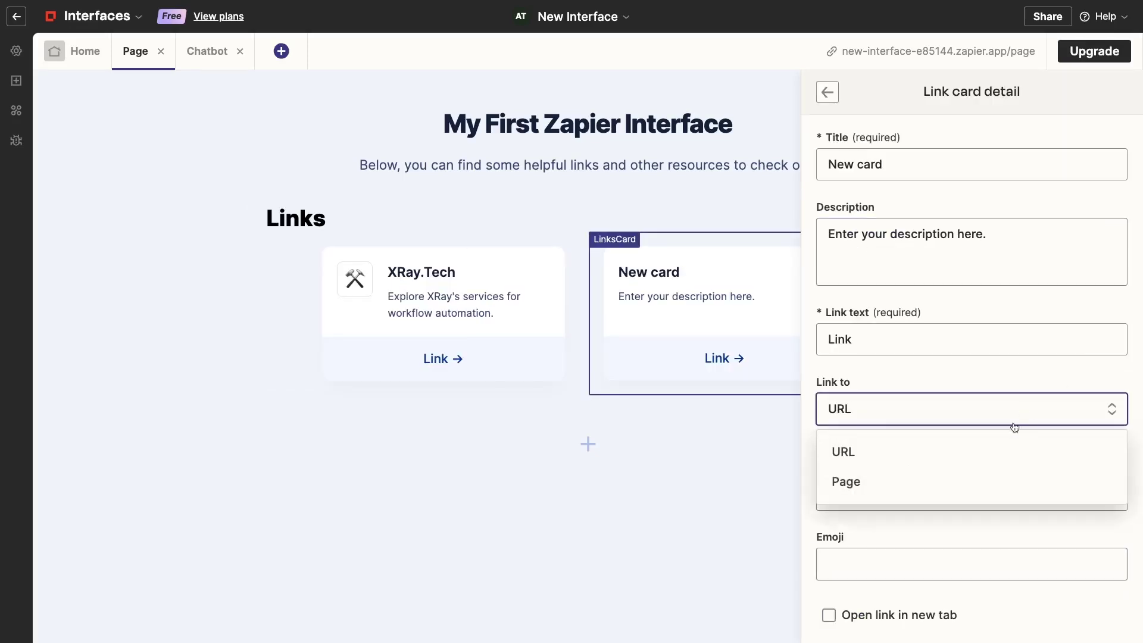
{"action": "left_click", "coordinate": [976, 485]}
{"action": "left_click", "coordinate": [977, 489]}
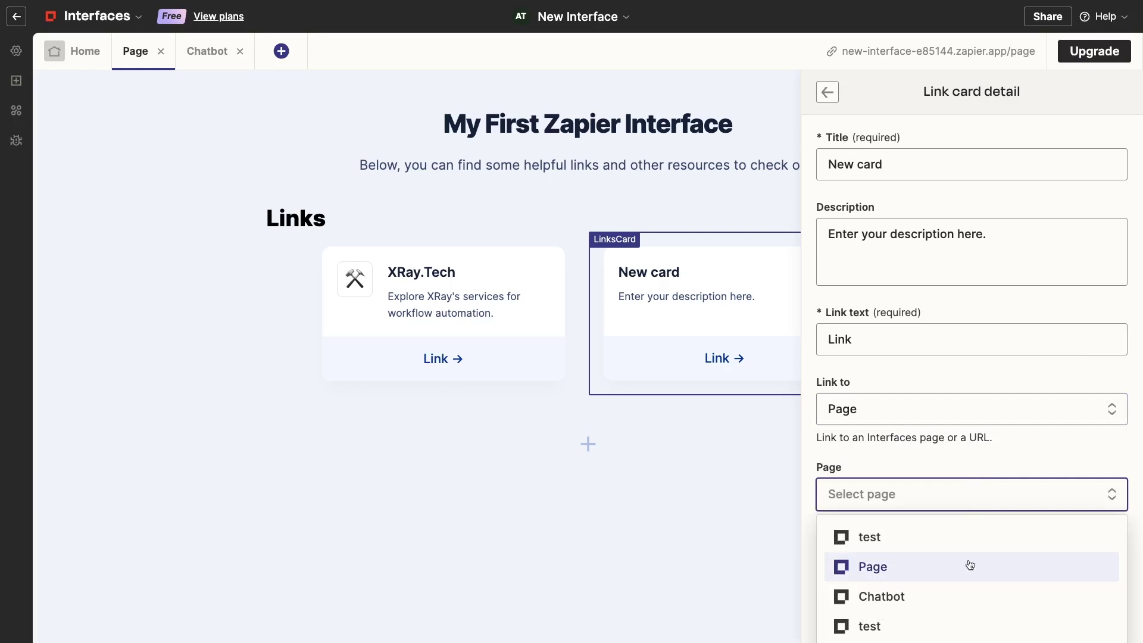
{"action": "left_click", "coordinate": [970, 592]}
Title the card 'Talk with Our Chatbot', describe it, and set link text 'Chat now'
{"action": "triple_click", "coordinate": [972, 164]}
{"action": "type", "text": "Talk with Our Chatbot"}
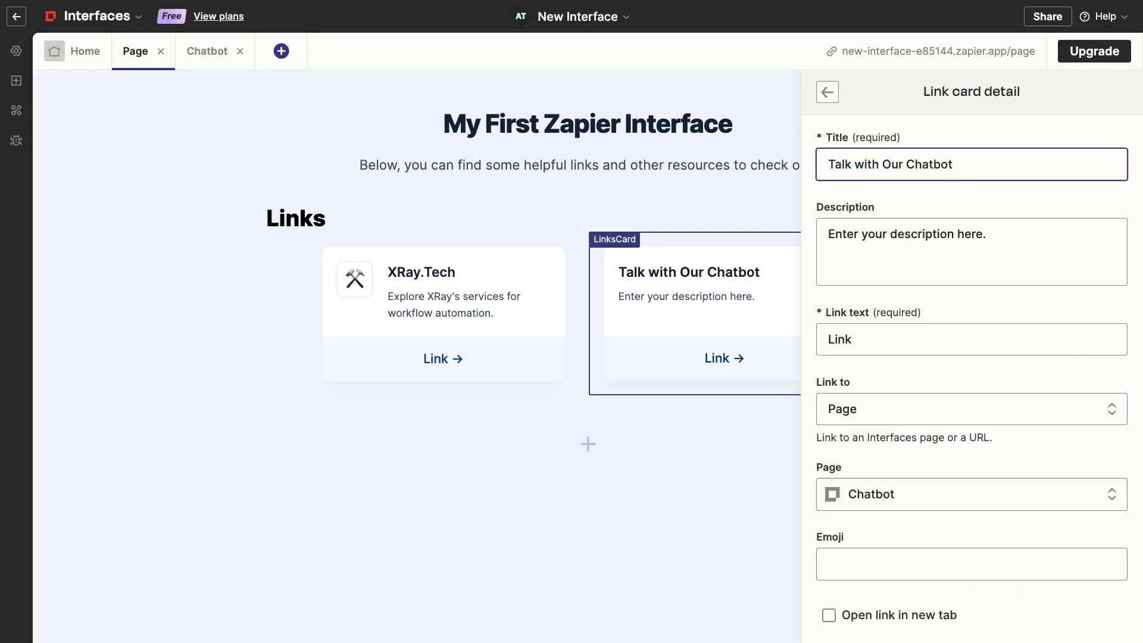
{"action": "triple_click", "coordinate": [933, 283]}
{"action": "type", "text": "Get instant answers to your workflow automation questions."}
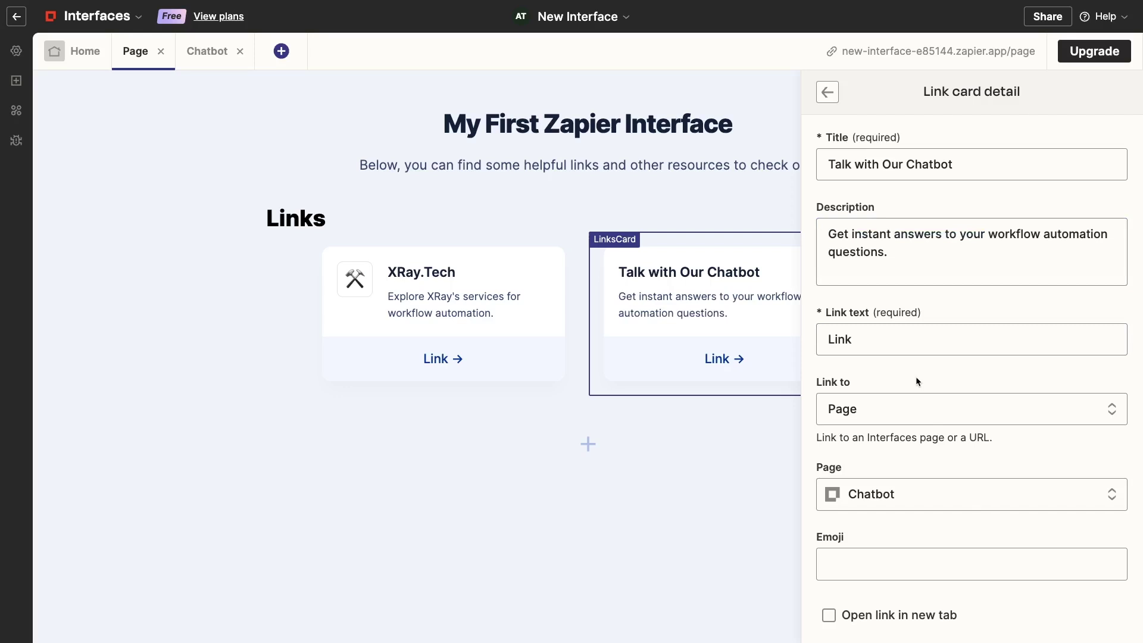
{"action": "triple_click", "coordinate": [893, 340]}
{"action": "type", "text": "Chat now"}
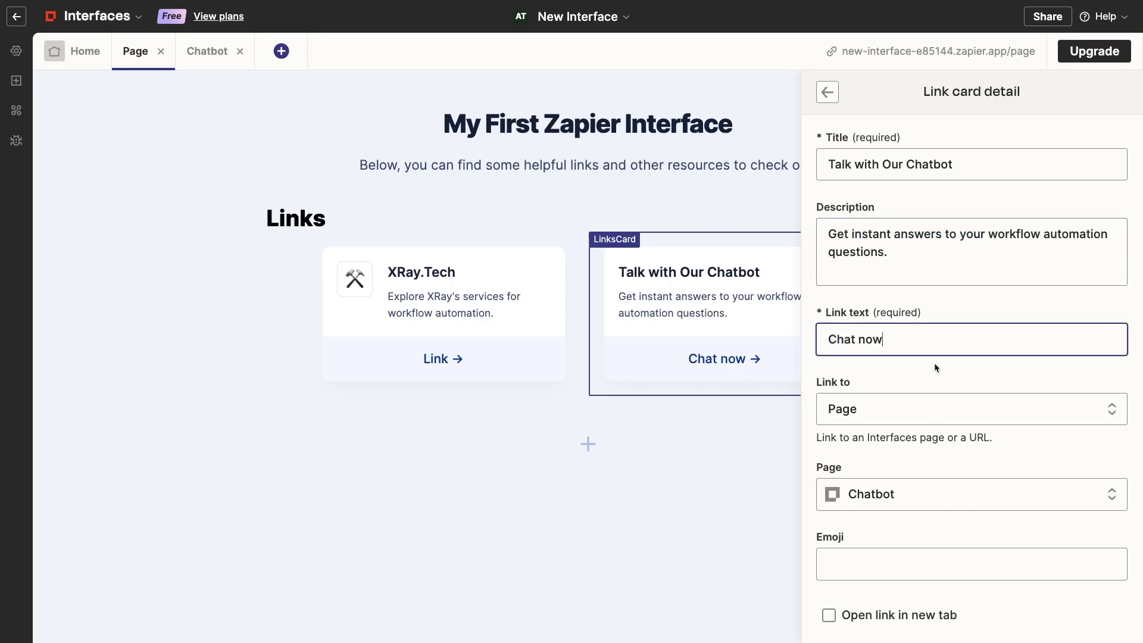
Give the card the robot emoji and finish editing the Links section
{"action": "left_click", "coordinate": [932, 558]}
{"action": "left_click", "coordinate": [858, 301]}
{"action": "type", "text": "robot"}
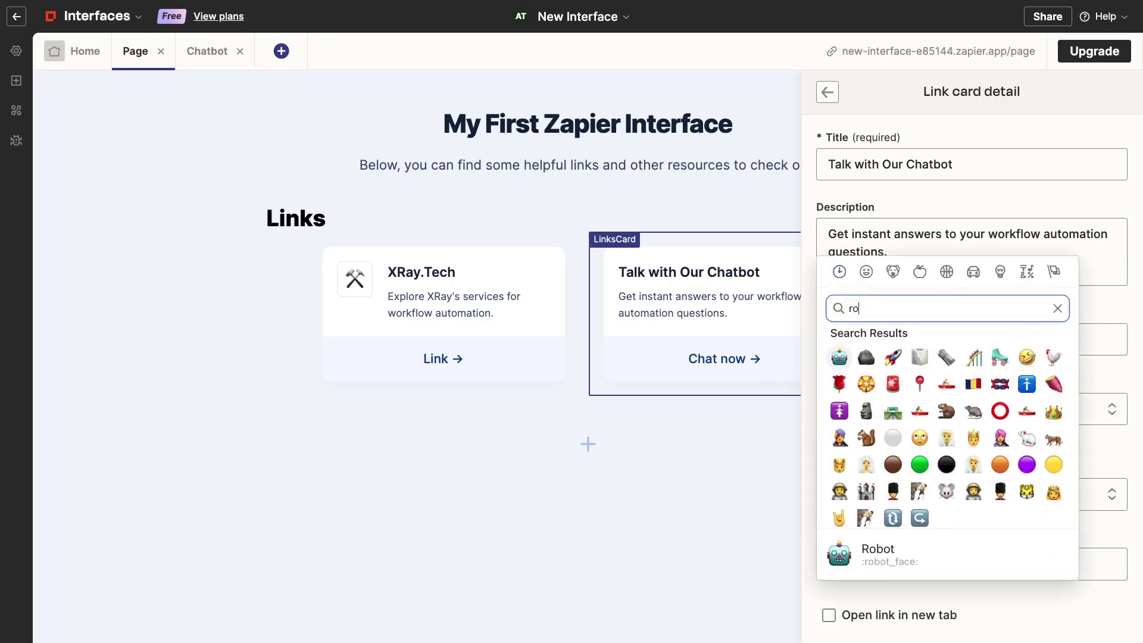
{"action": "left_click", "coordinate": [840, 358]}
{"action": "scroll", "coordinate": [1041, 466], "scroll_direction": "down", "scroll_amount": 3}
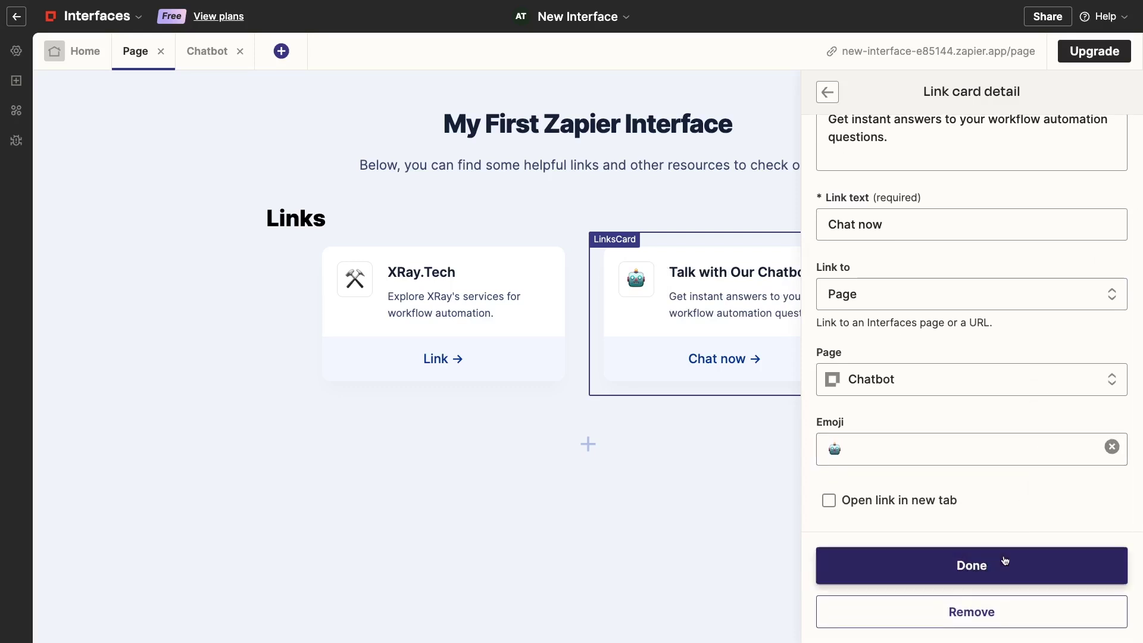
{"action": "left_click", "coordinate": [1004, 563]}
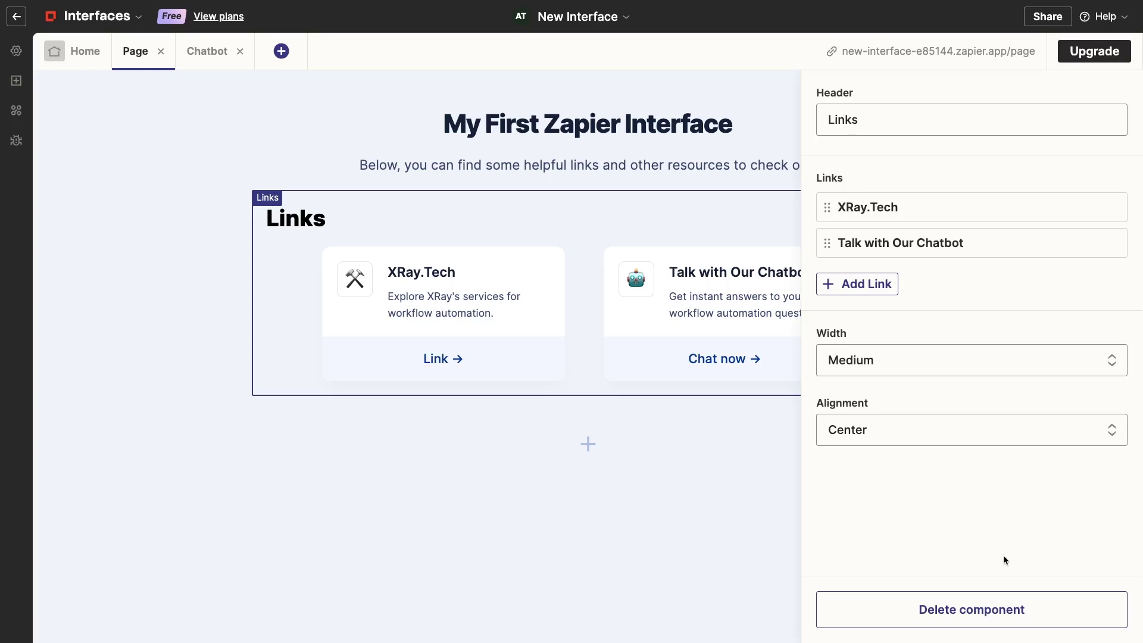
{"action": "left_click", "coordinate": [224, 181]}
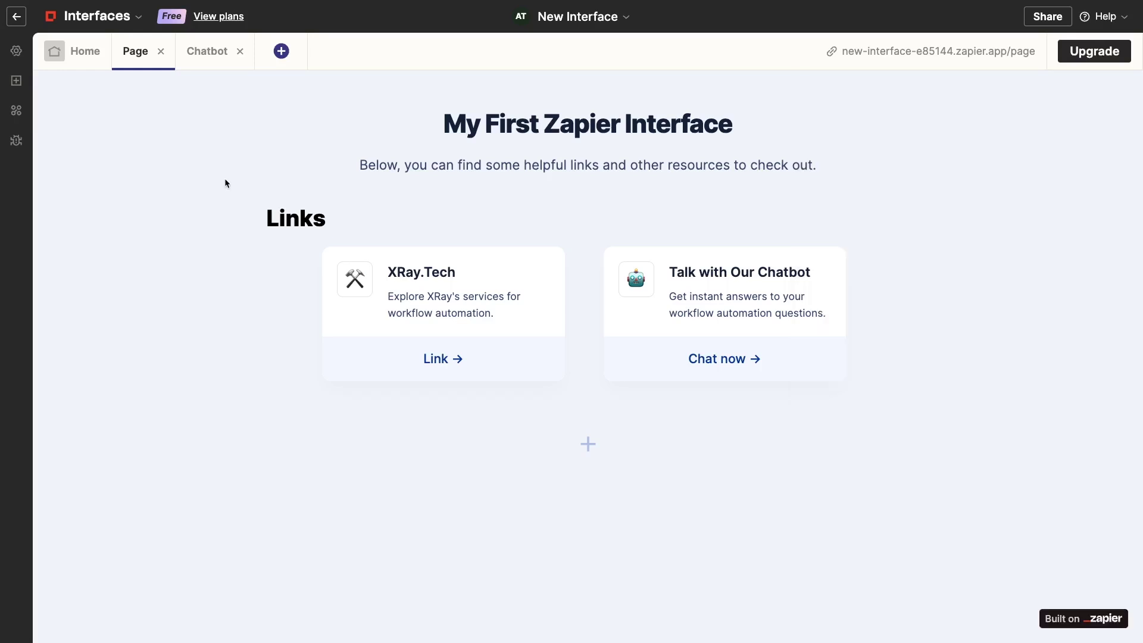
Change the page name 'Page' to 'Interface Home' in Page options and save
{"action": "left_click", "coordinate": [75, 52]}
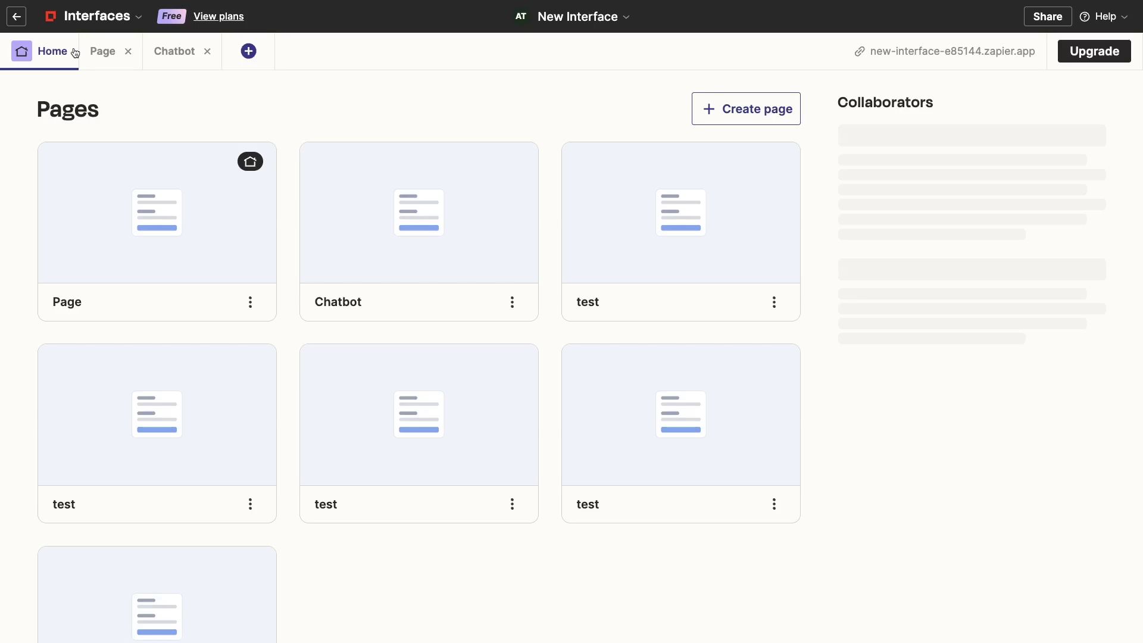
{"action": "left_click", "coordinate": [250, 302]}
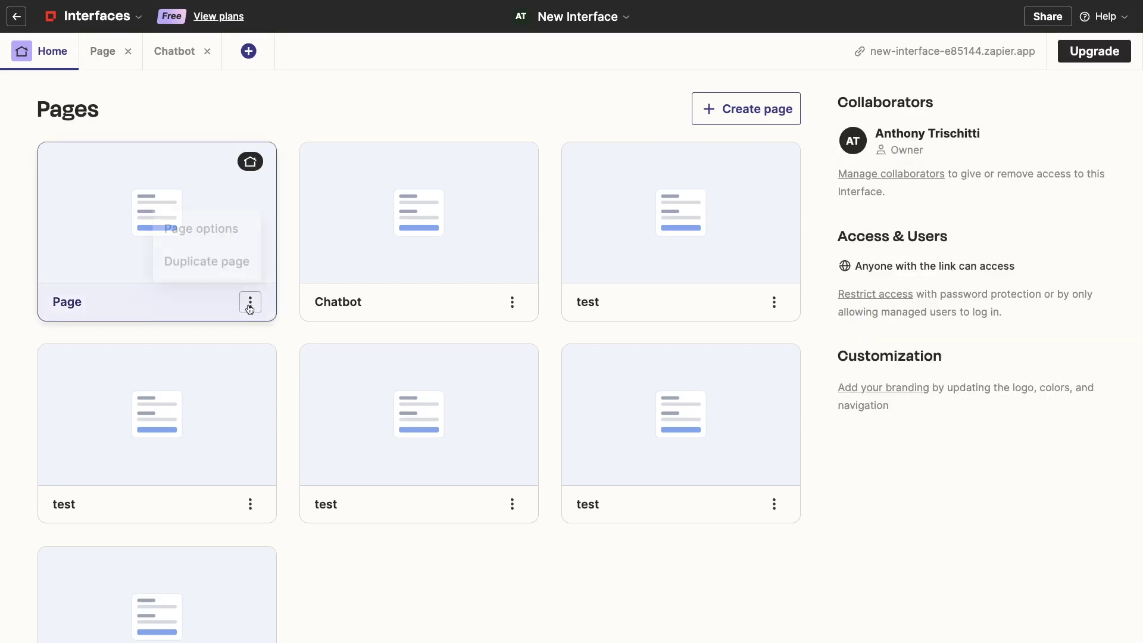
{"action": "left_click", "coordinate": [221, 240]}
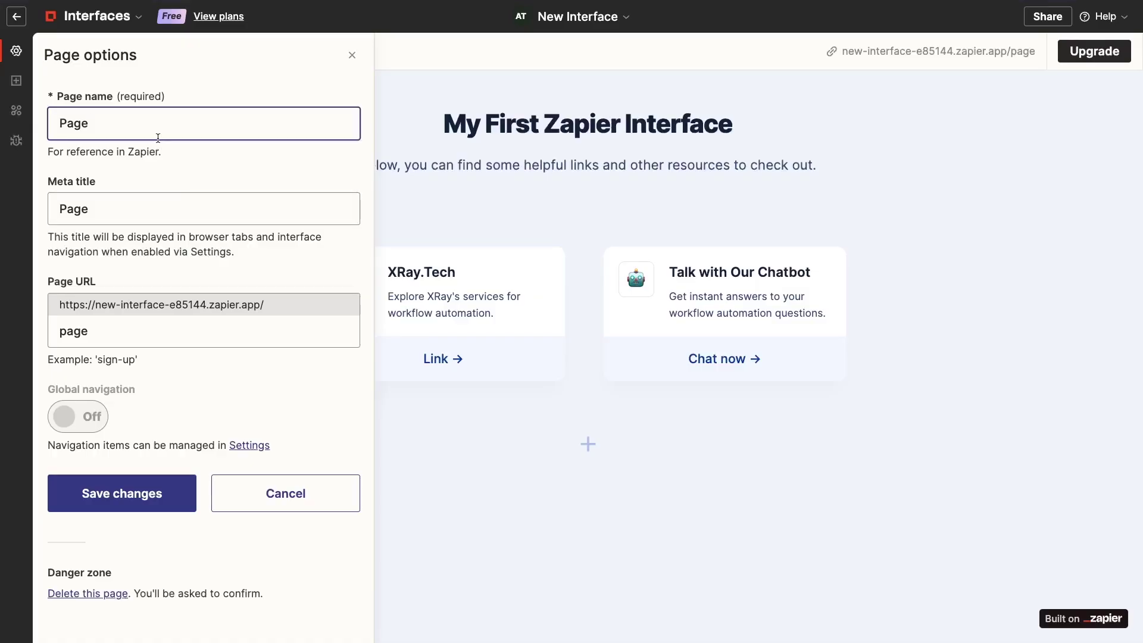
{"action": "double_click", "coordinate": [159, 138]}
{"action": "type", "text": "Interface Home"}
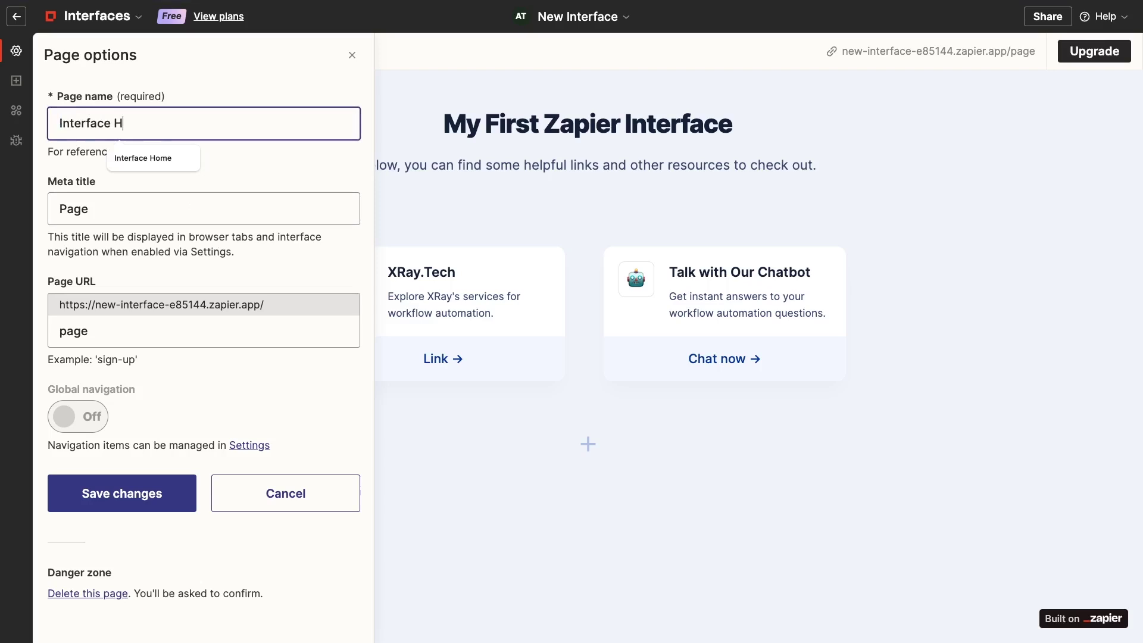
{"action": "left_click", "coordinate": [148, 495]}
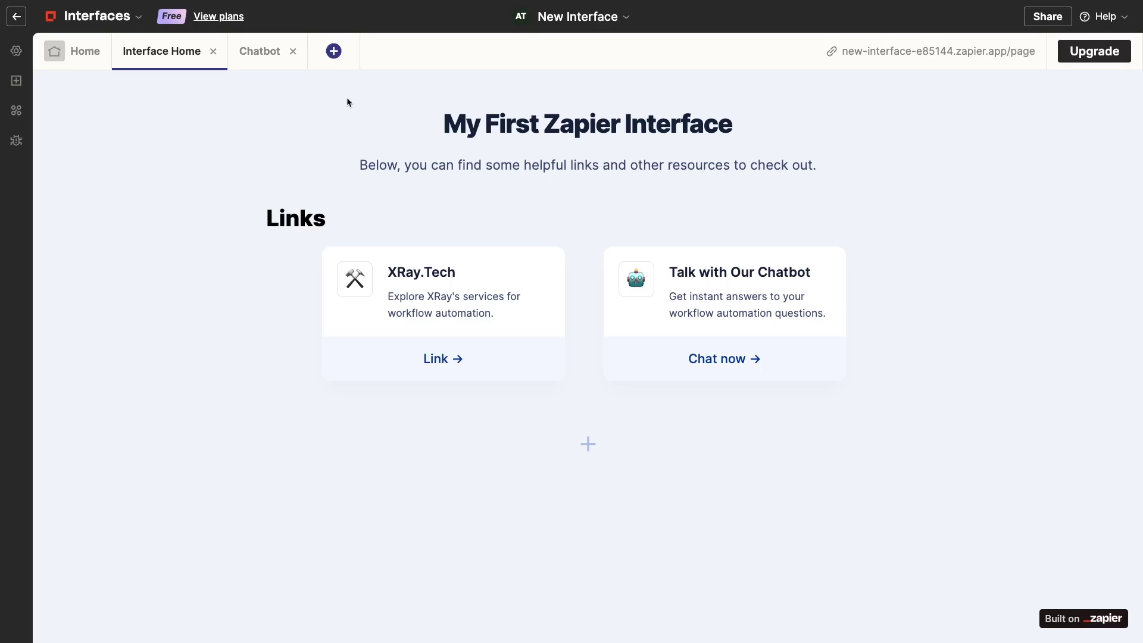
Create a new page named 'Contact Us'
{"action": "left_click", "coordinate": [334, 51]}
{"action": "type", "text": "C"}
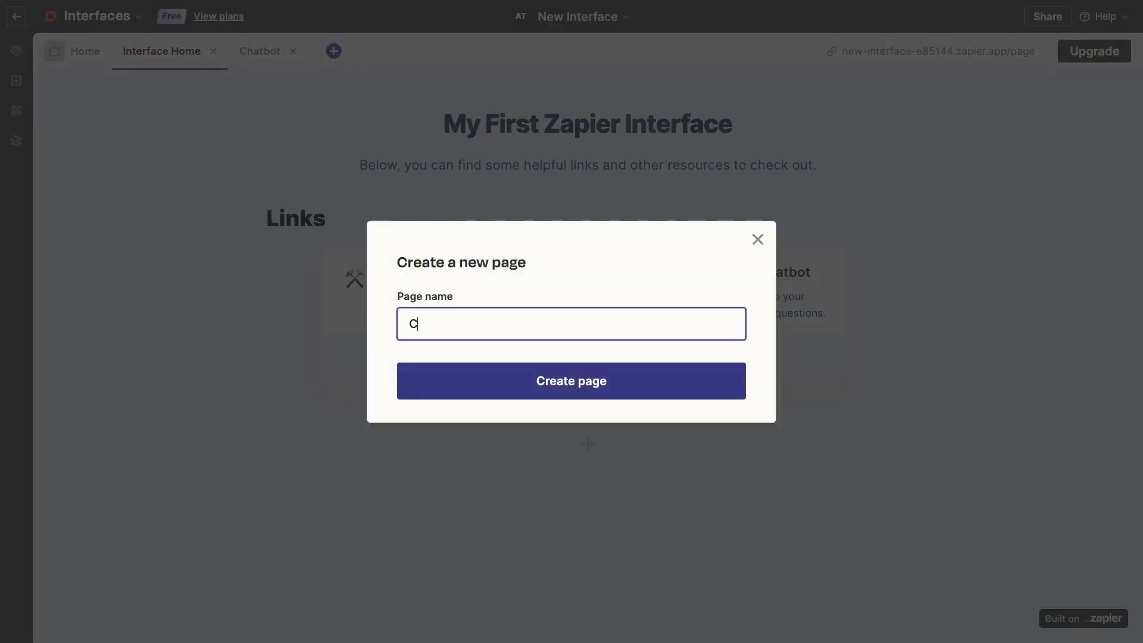
{"action": "type", "text": "ontact Us"}
{"action": "left_click", "coordinate": [553, 370]}
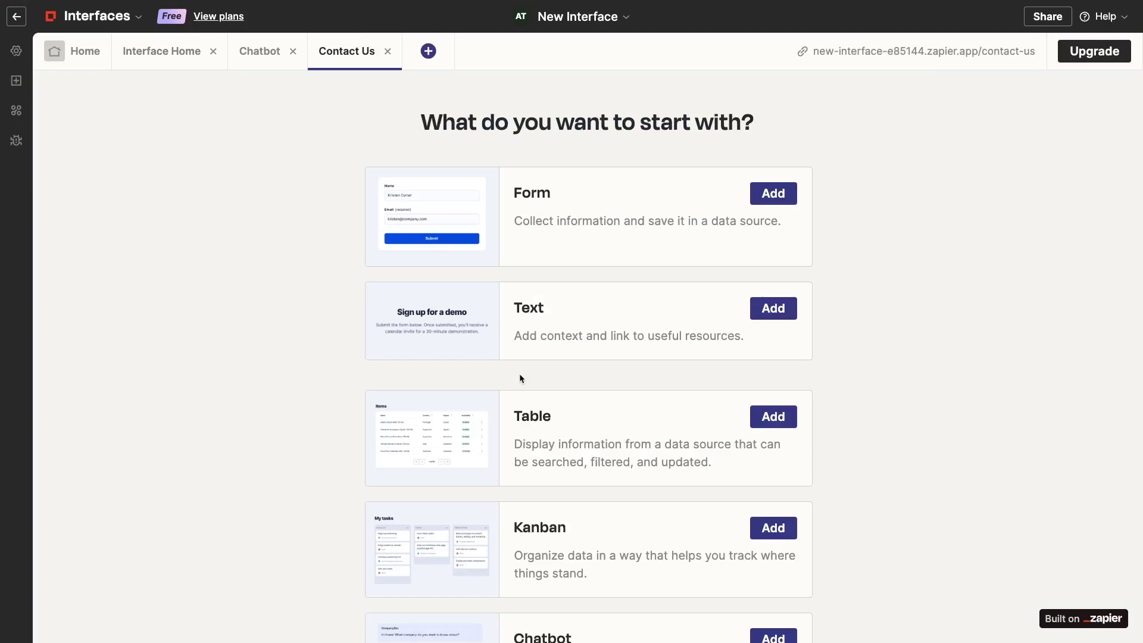
Add a form to the page using the Interface contact requests table as its data source
{"action": "left_click", "coordinate": [780, 202]}
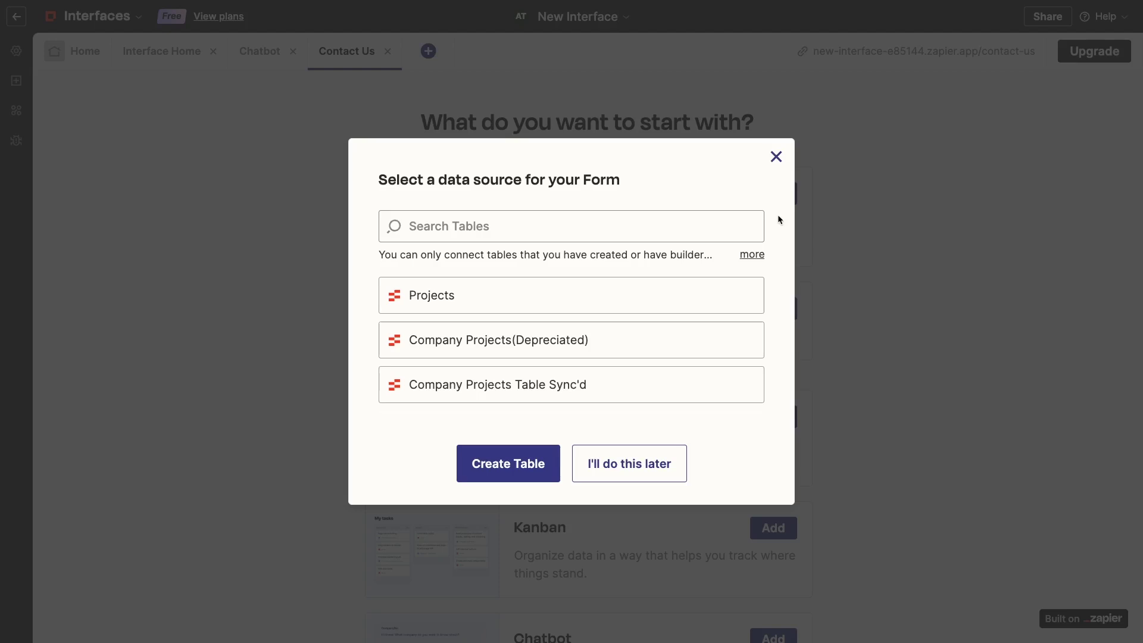
{"action": "left_click", "coordinate": [723, 227]}
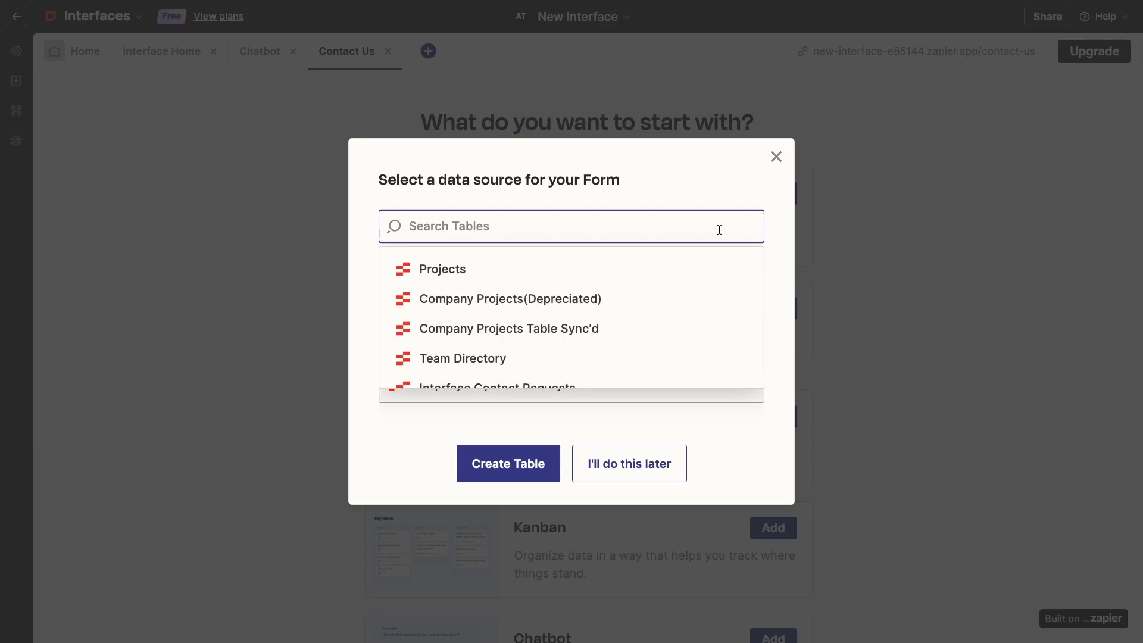
{"action": "scroll", "coordinate": [705, 290], "scroll_direction": "down", "scroll_amount": 1}
{"action": "scroll", "coordinate": [705, 289], "scroll_direction": "down", "scroll_amount": 1}
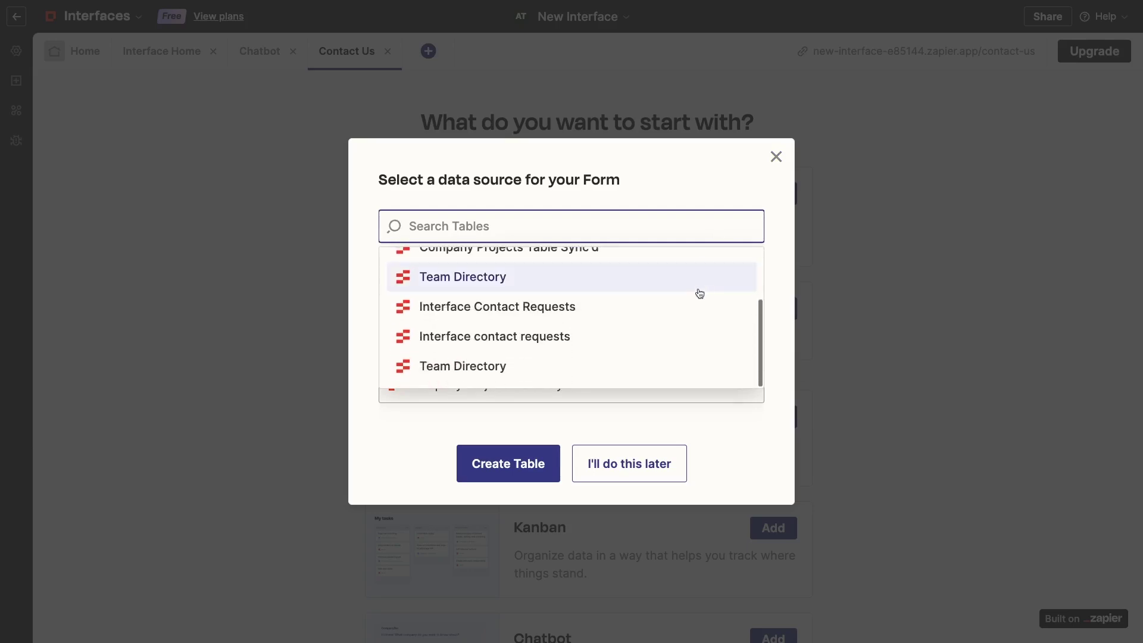
{"action": "left_click", "coordinate": [668, 339]}
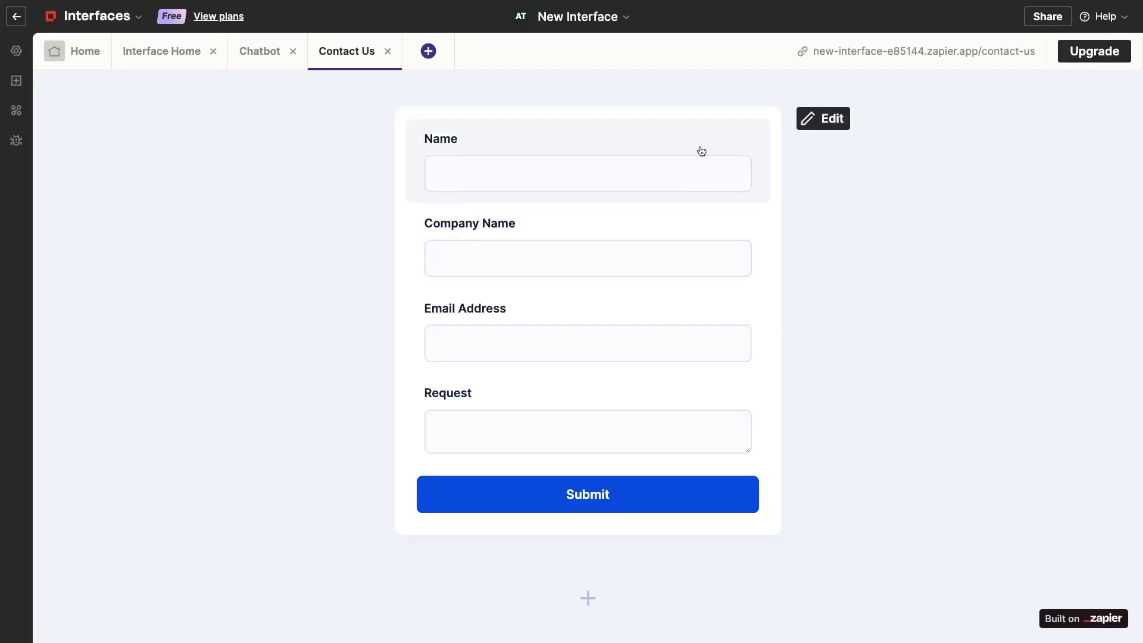
Look through the form's field and logic settings, then confirm responses go to 'Interface contact requests'
{"action": "left_click", "coordinate": [699, 146]}
{"action": "left_click", "coordinate": [828, 92]}
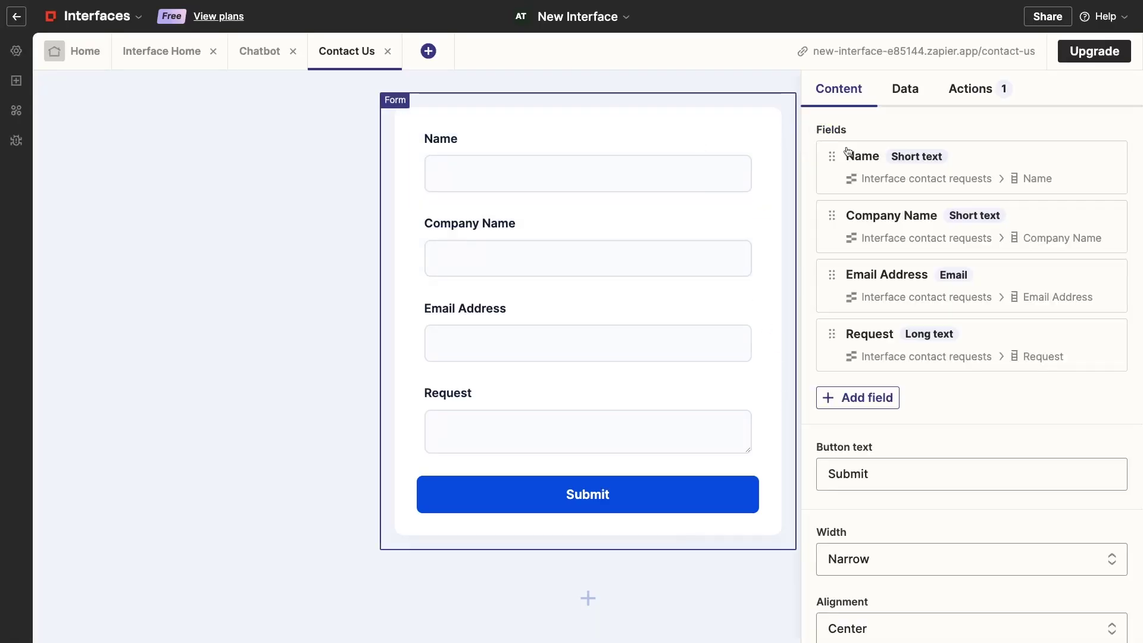
{"action": "scroll", "coordinate": [959, 300], "scroll_direction": "down", "scroll_amount": 2}
{"action": "scroll", "coordinate": [960, 302], "scroll_direction": "down", "scroll_amount": 2}
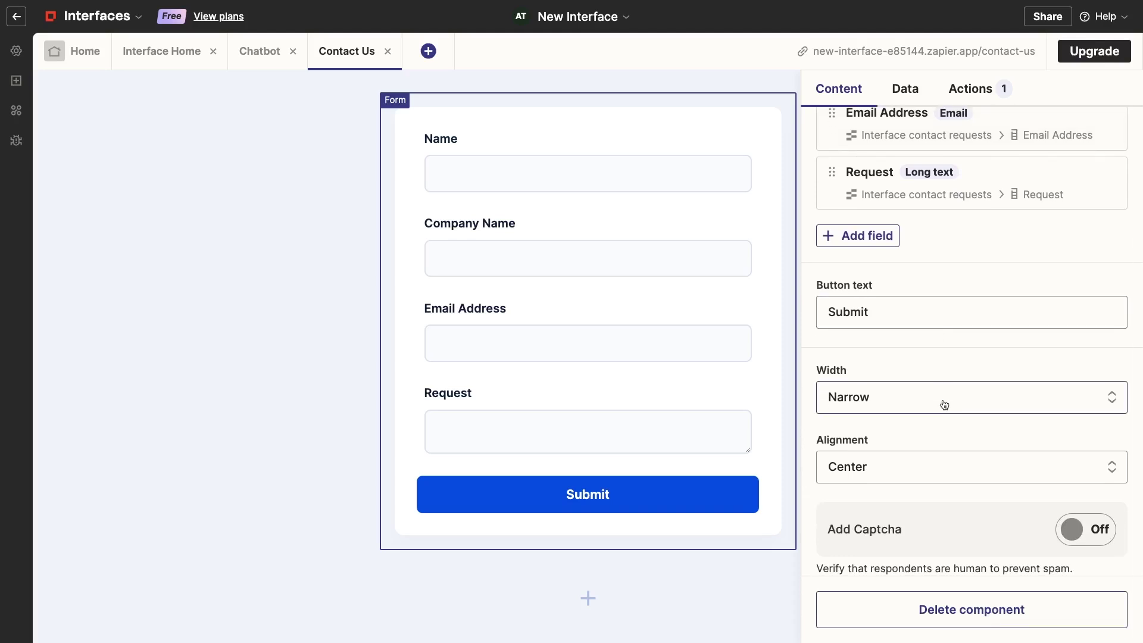
{"action": "scroll", "coordinate": [939, 339], "scroll_direction": "up", "scroll_amount": 3}
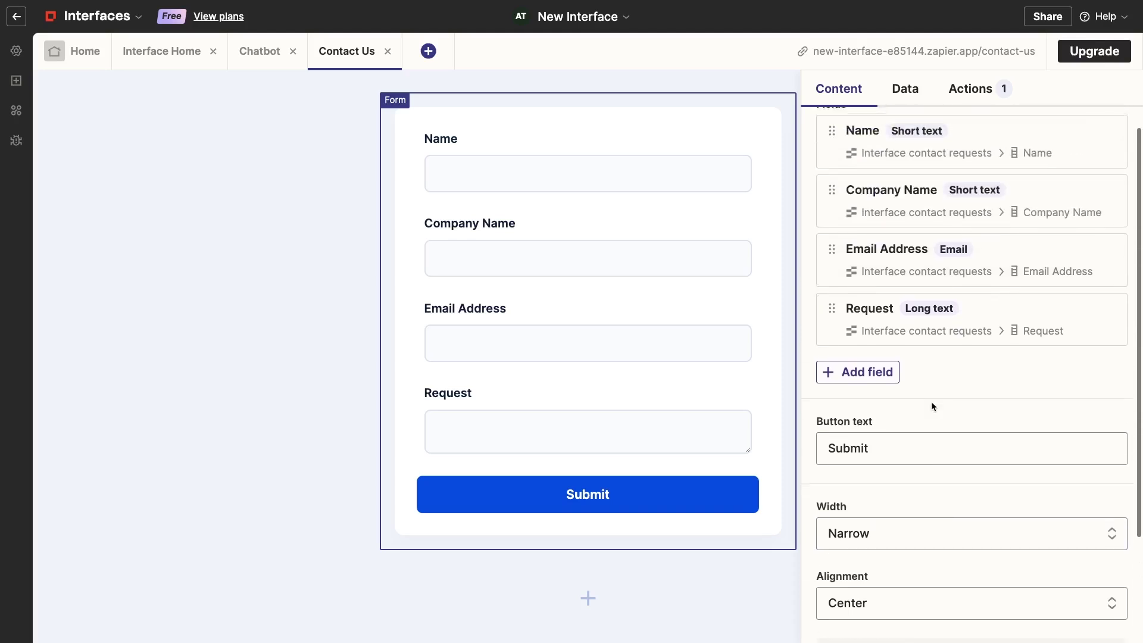
{"action": "left_click", "coordinate": [882, 197]}
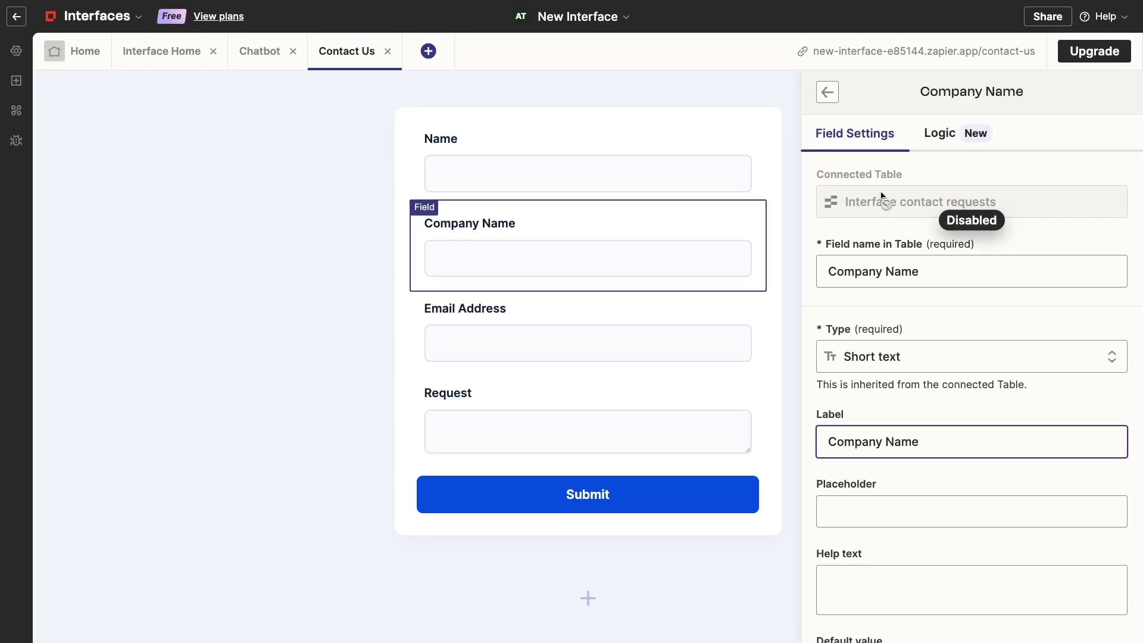
{"action": "scroll", "coordinate": [882, 195], "scroll_direction": "down", "scroll_amount": 3}
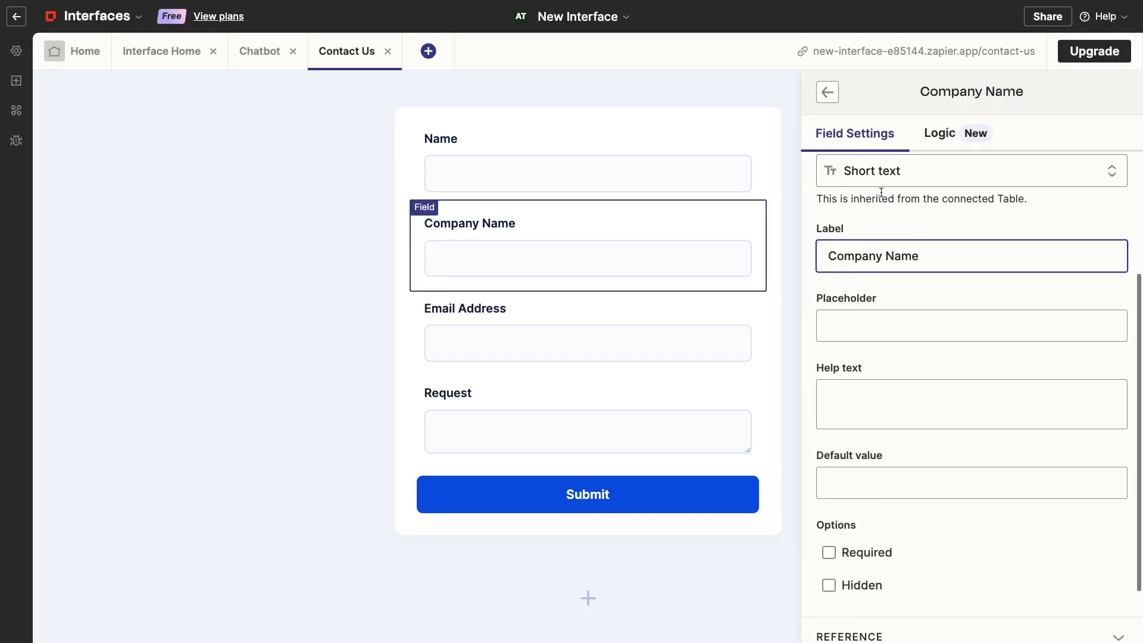
{"action": "left_click", "coordinate": [940, 137]}
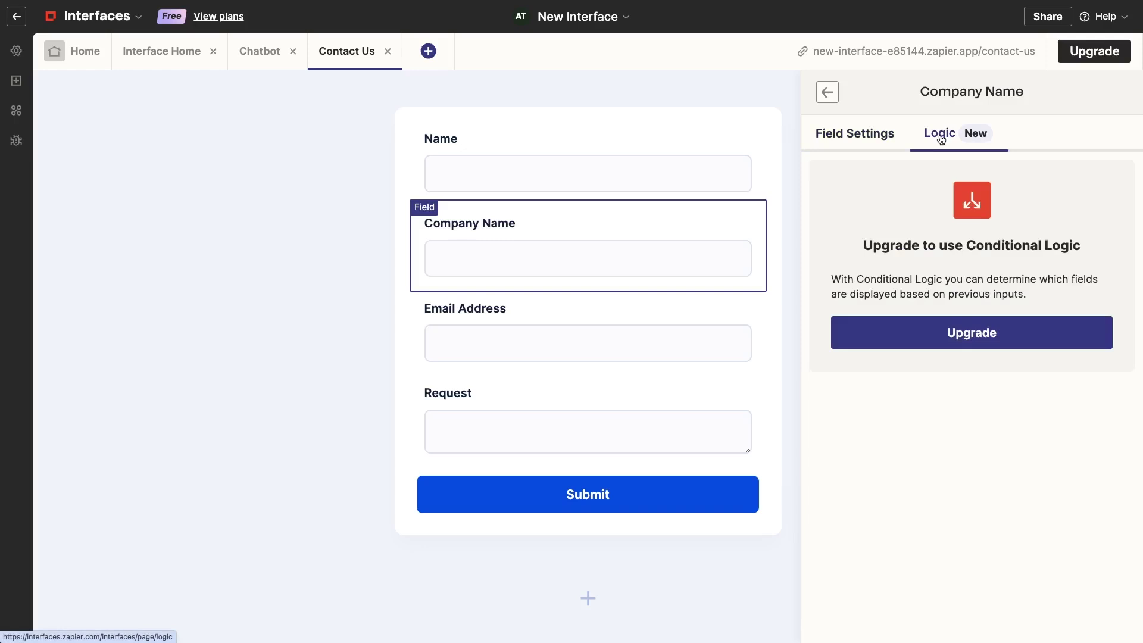
{"action": "left_click", "coordinate": [828, 93]}
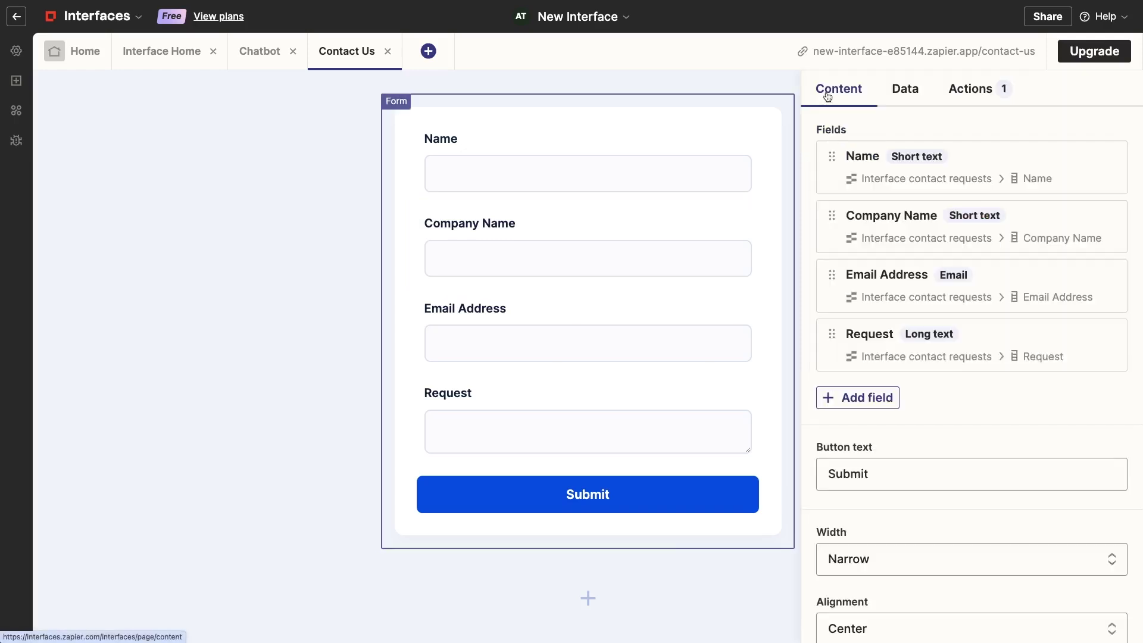
{"action": "left_click", "coordinate": [907, 90]}
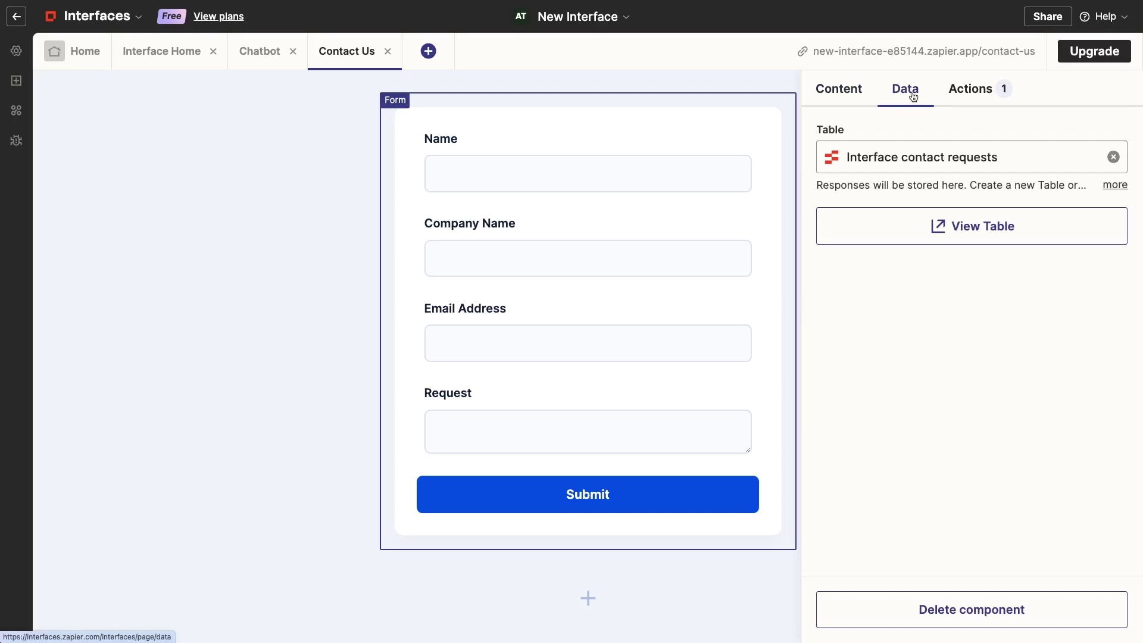
Add a Run Zap action to the Contact Us form submission and start creating the Zap
{"action": "left_click", "coordinate": [967, 90]}
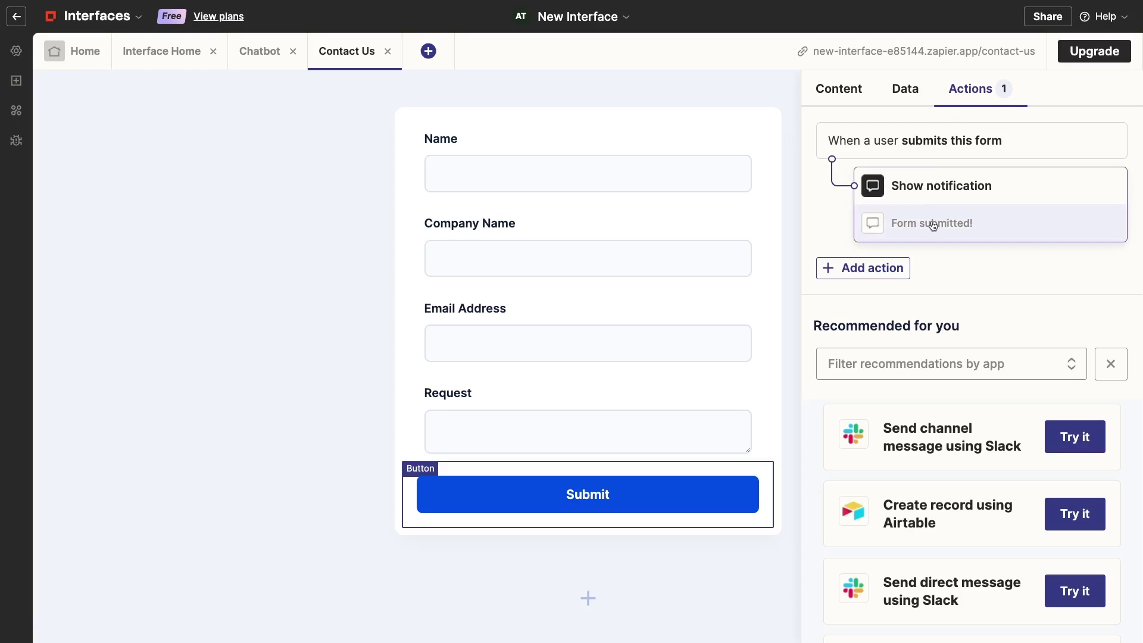
{"action": "left_click", "coordinate": [902, 267]}
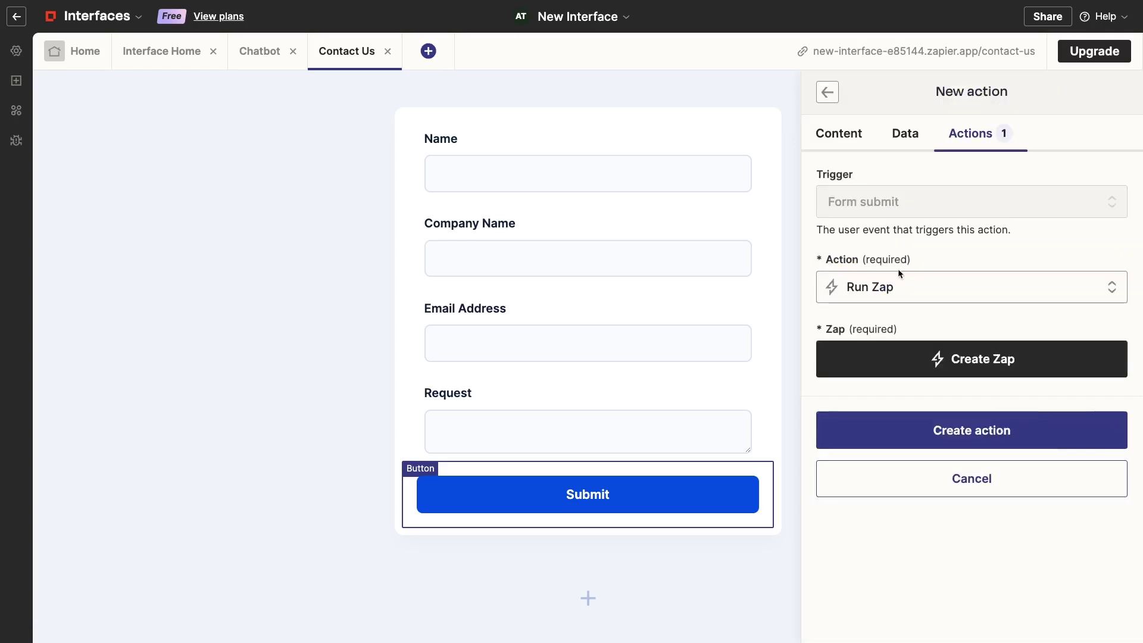
{"action": "left_click", "coordinate": [899, 286]}
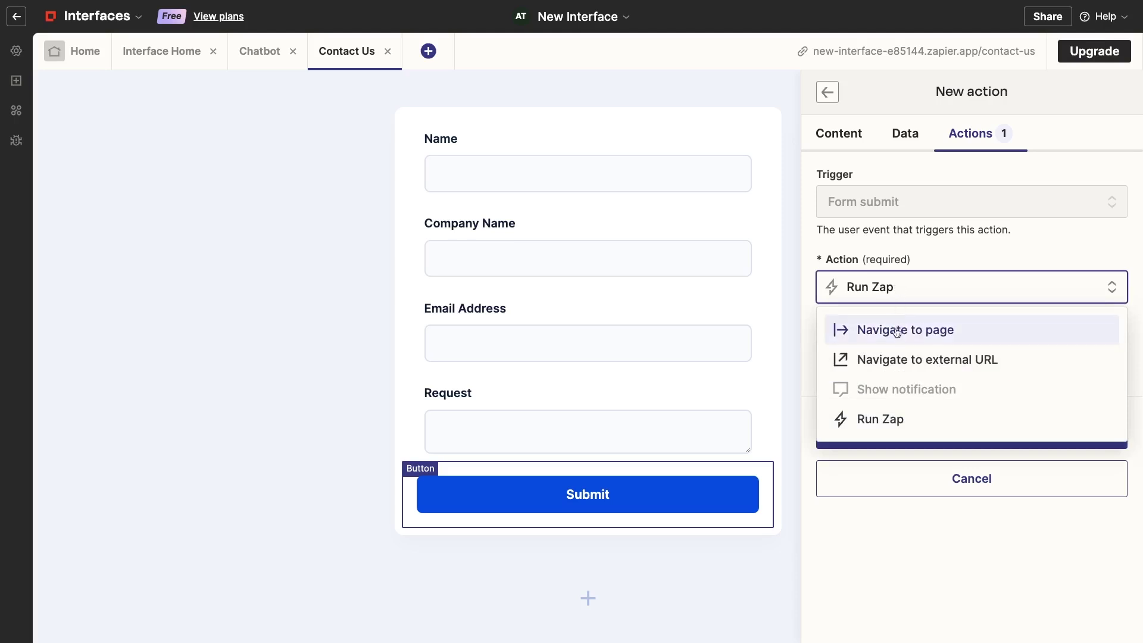
{"action": "left_click", "coordinate": [898, 420]}
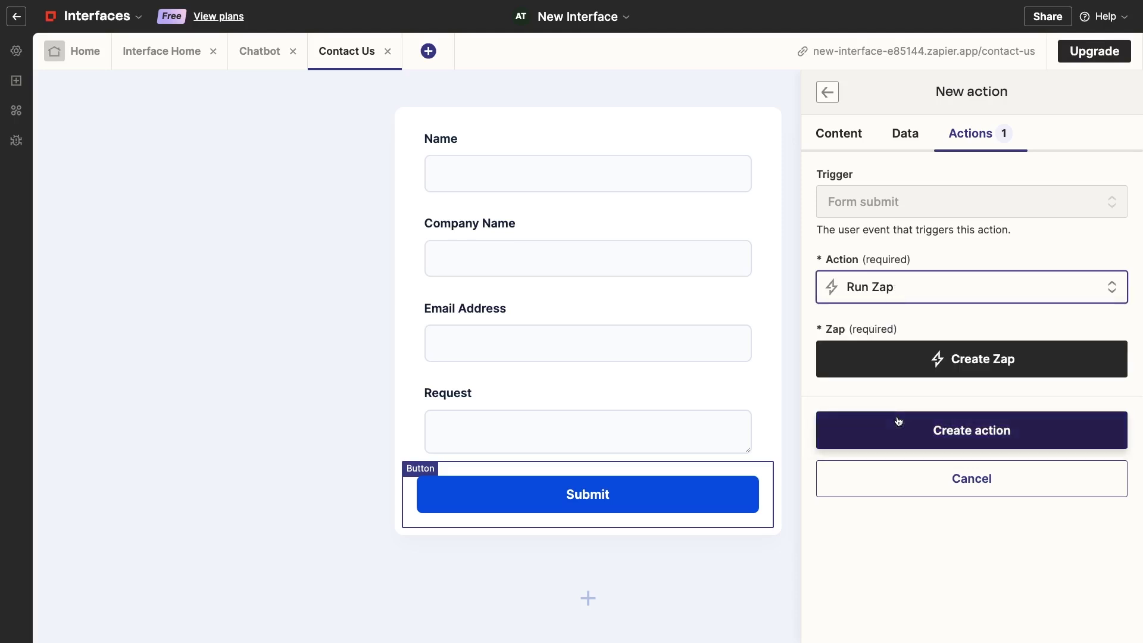
{"action": "left_click", "coordinate": [897, 364]}
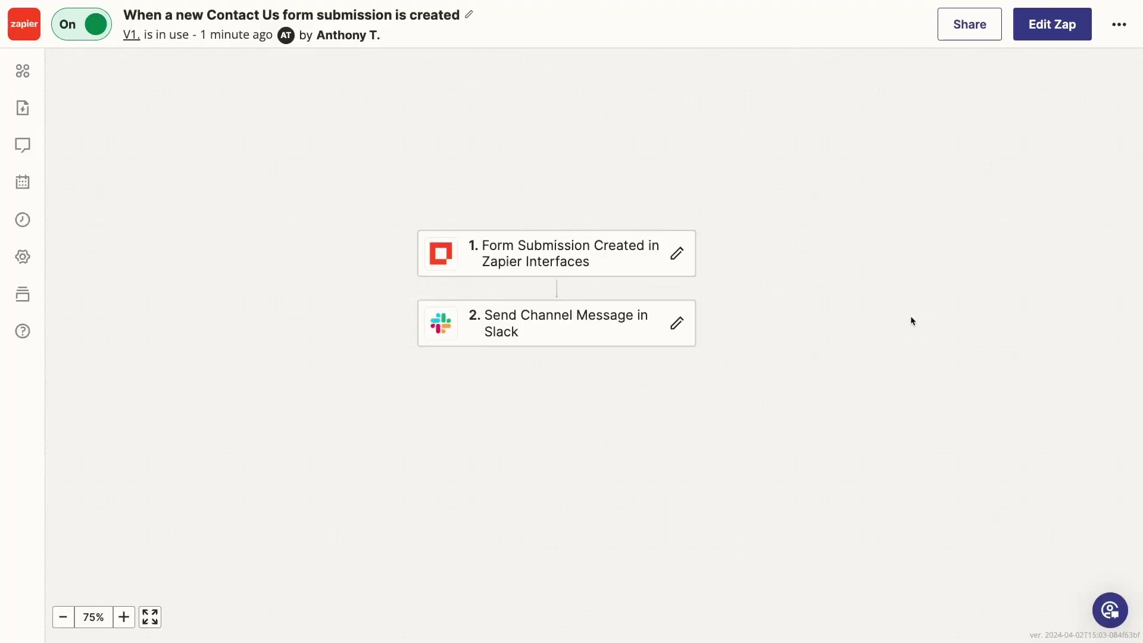
Review the Zap's form-submission trigger step and its Slack channel message step
{"action": "left_click", "coordinate": [538, 253]}
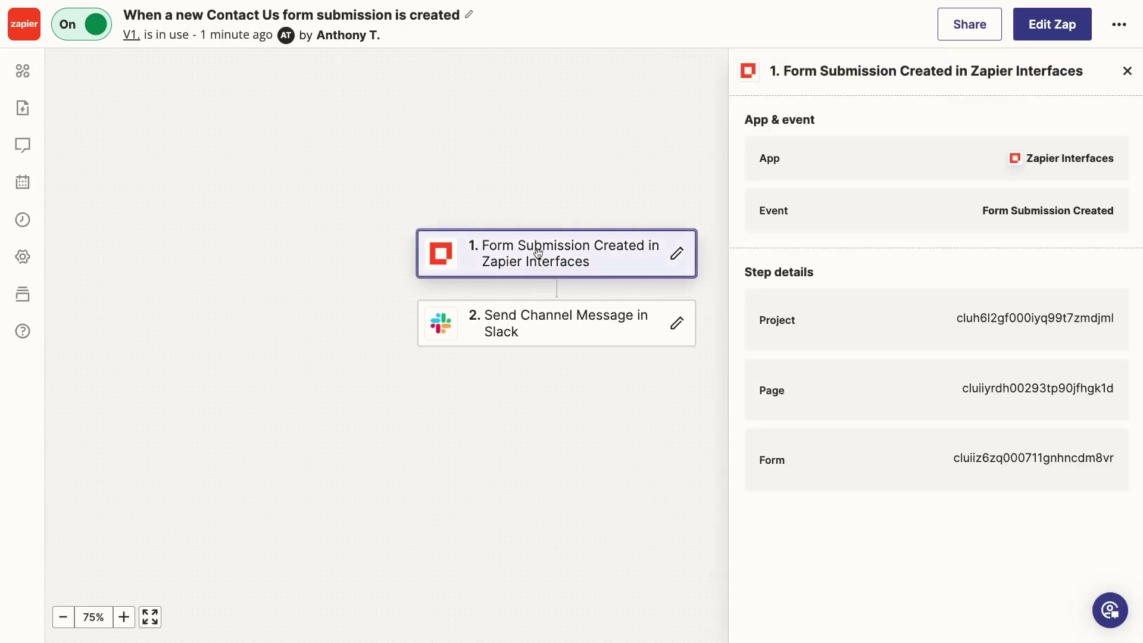
{"action": "left_click", "coordinate": [543, 327]}
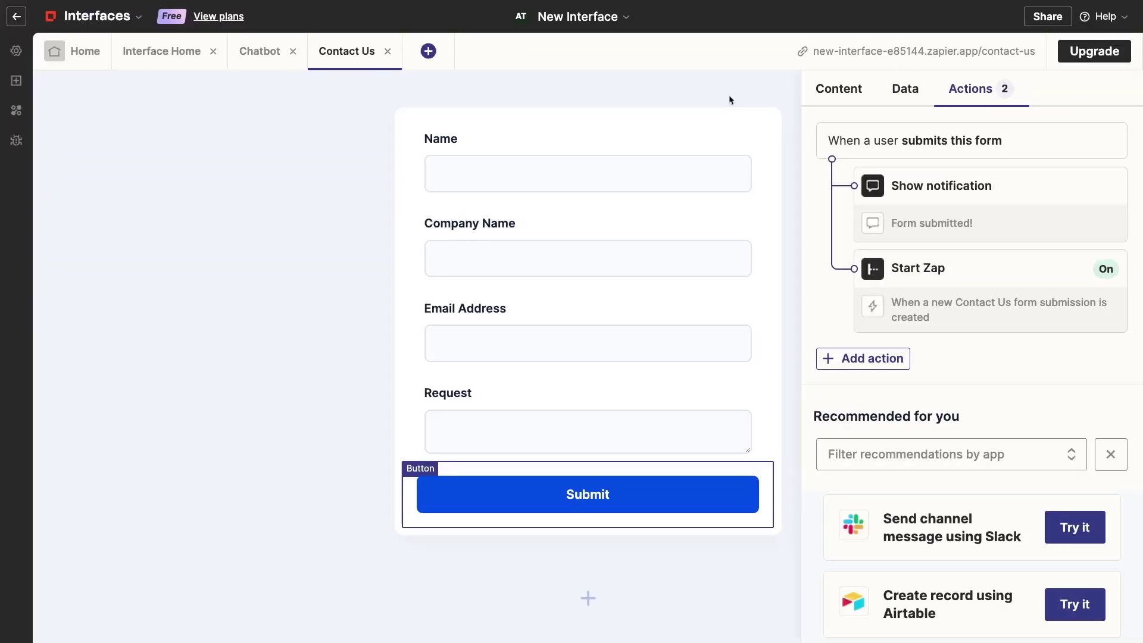
On Interface Home, add a new link card pointing to the Contact Us page
{"action": "left_click", "coordinate": [160, 55]}
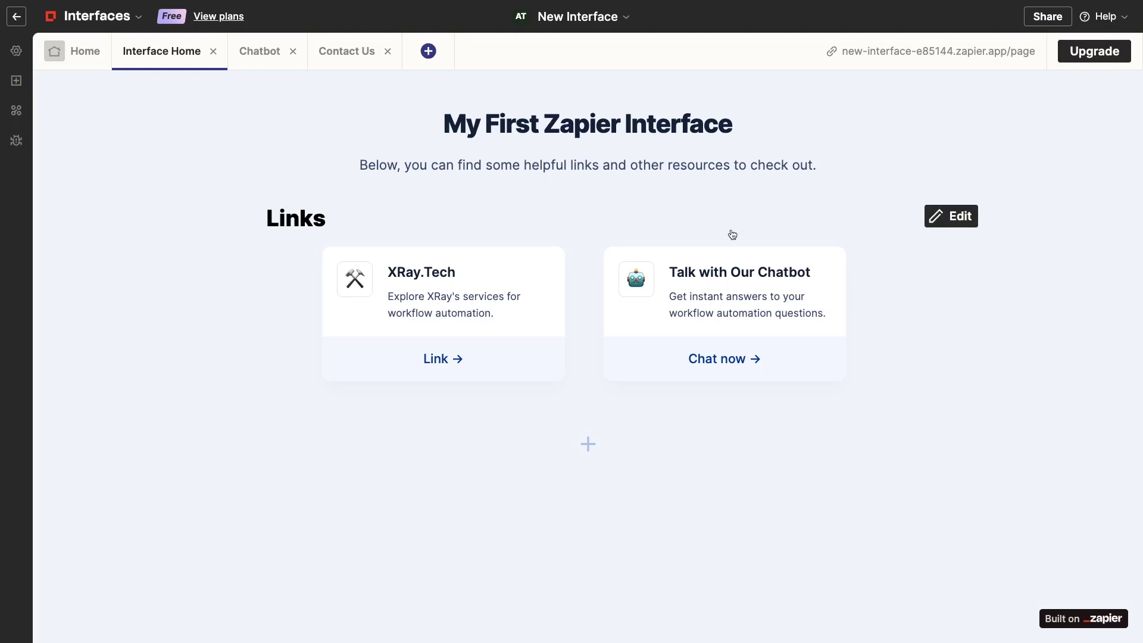
{"action": "left_click", "coordinate": [896, 297]}
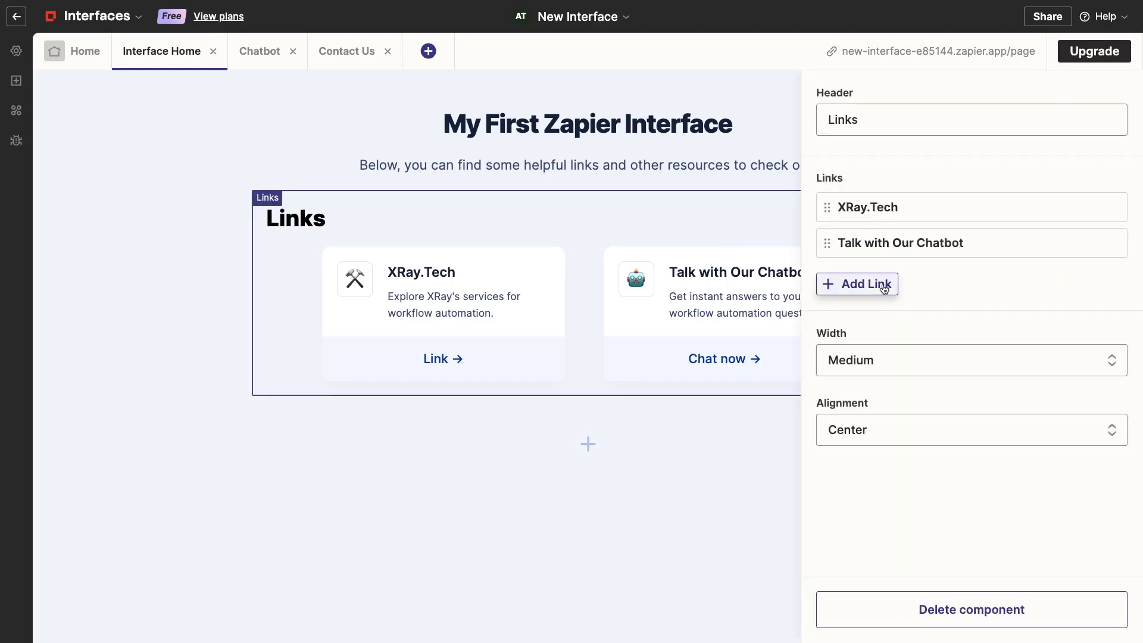
{"action": "left_click", "coordinate": [883, 286]}
{"action": "left_click", "coordinate": [994, 408]}
{"action": "left_click", "coordinate": [977, 482]}
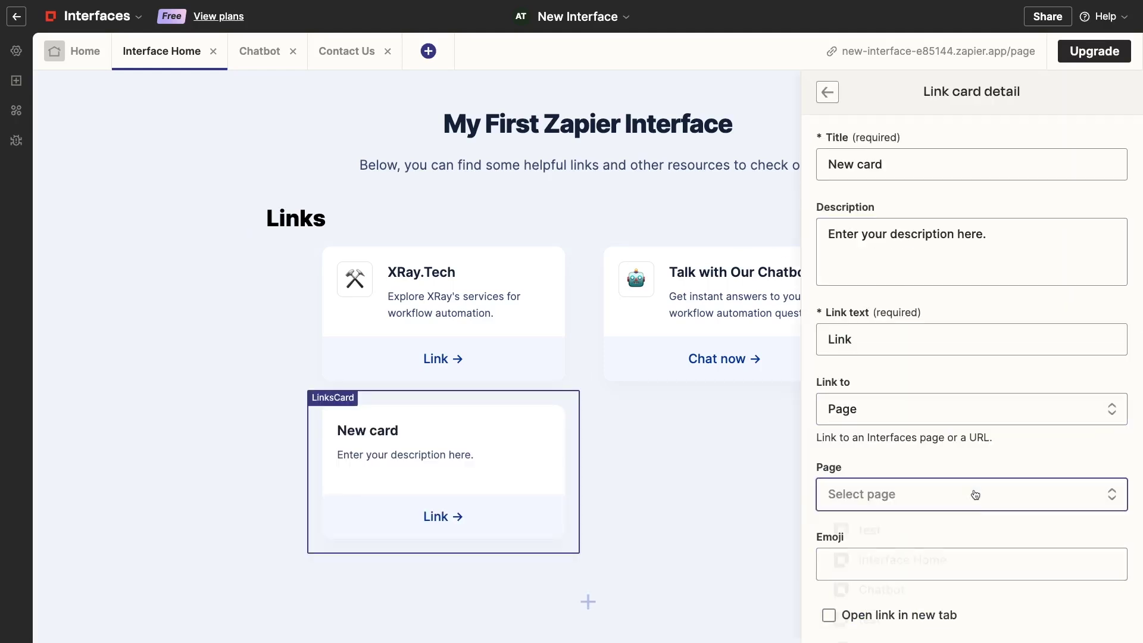
{"action": "left_click", "coordinate": [973, 492]}
{"action": "scroll", "coordinate": [947, 549], "scroll_direction": "down", "scroll_amount": 2}
{"action": "left_click", "coordinate": [945, 577]}
{"action": "scroll", "coordinate": [945, 577], "scroll_direction": "up", "scroll_amount": 1}
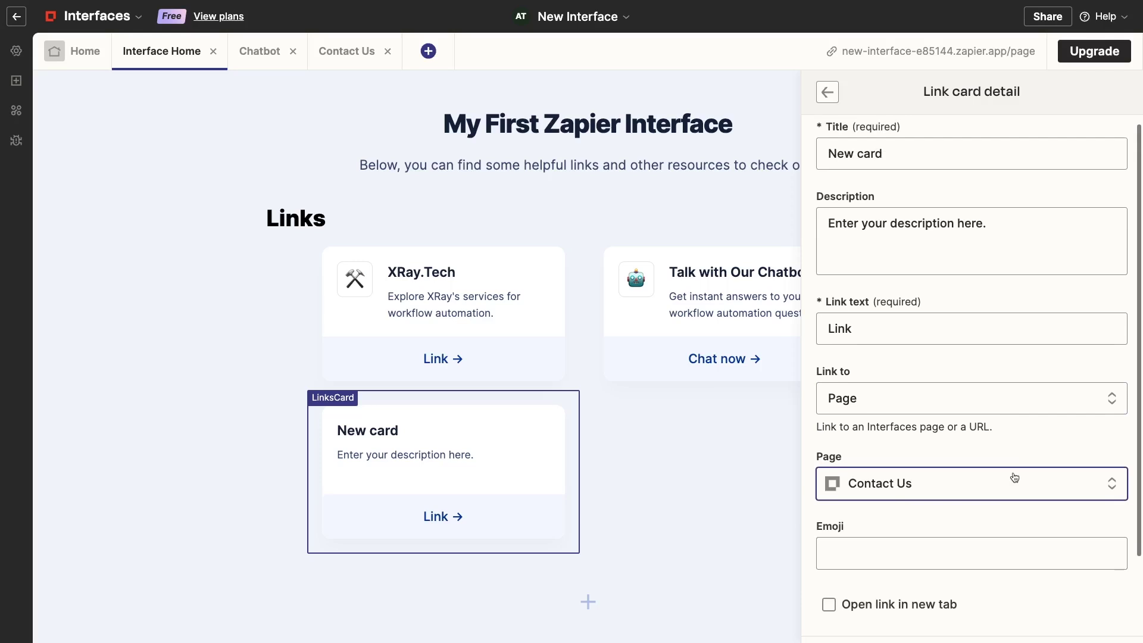
Title the card 'Contact Us', paste its description, add a waving-hand emoji, and open in a new tab
{"action": "triple_click", "coordinate": [858, 165]}
{"action": "type", "text": "Contact Us"}
{"action": "triple_click", "coordinate": [993, 258]}
{"action": "type", "text": "Get in touch with us and submit a request."}
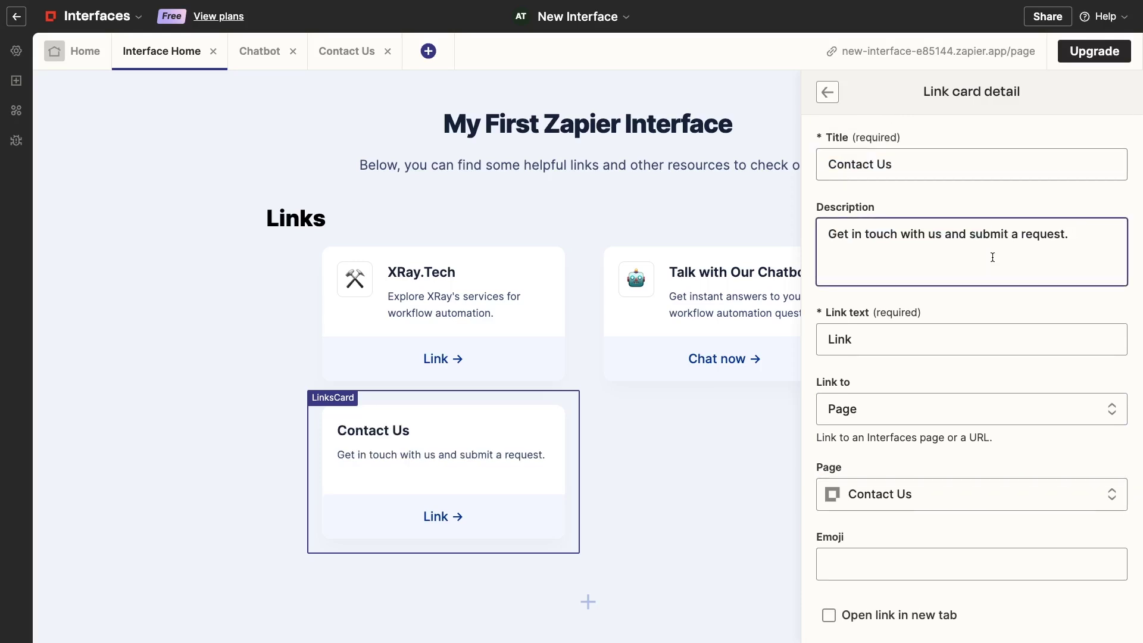
{"action": "left_click", "coordinate": [834, 554]}
{"action": "type", "text": "wave"}
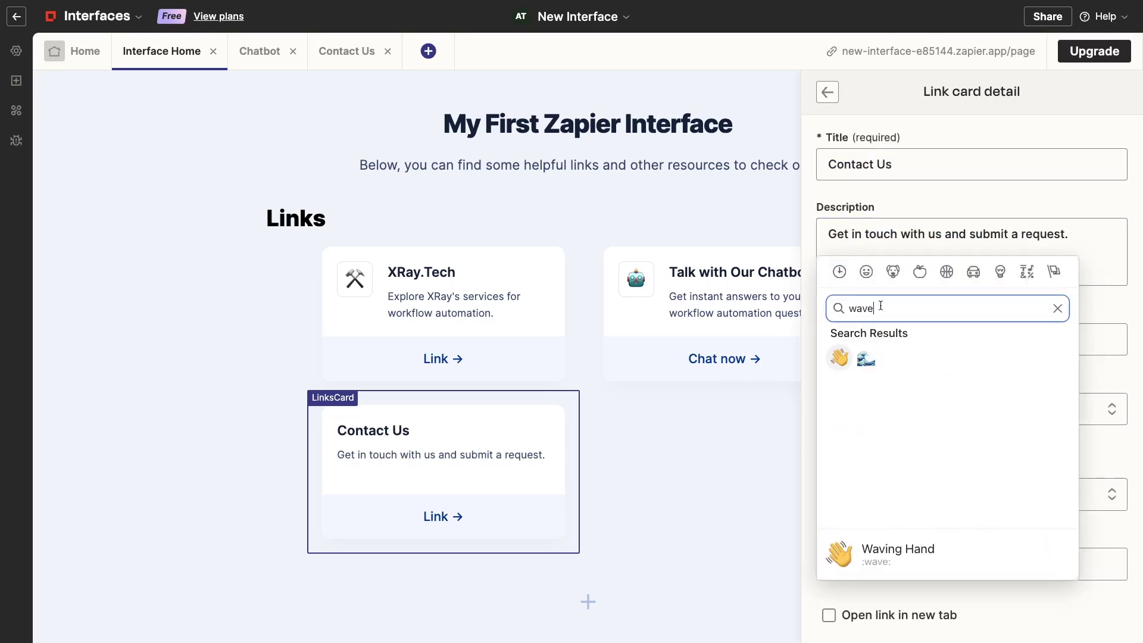
{"action": "left_click", "coordinate": [839, 357]}
{"action": "scroll", "coordinate": [929, 542], "scroll_direction": "down", "scroll_amount": 1}
{"action": "left_click", "coordinate": [929, 538]}
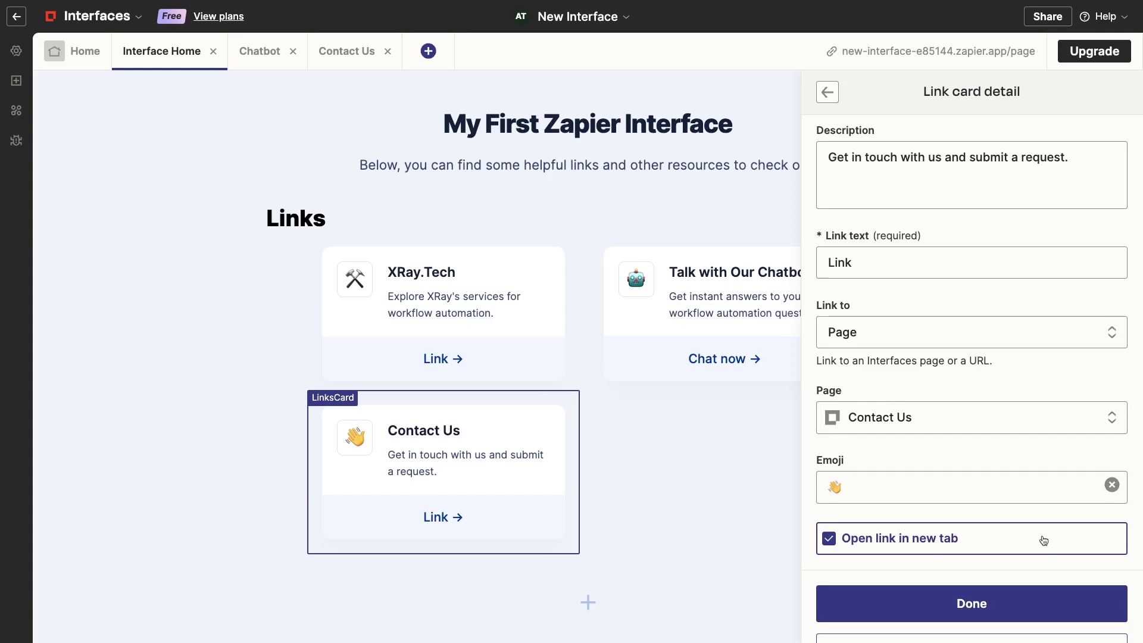
{"action": "scroll", "coordinate": [1042, 539], "scroll_direction": "down", "scroll_amount": 1}
{"action": "left_click", "coordinate": [1015, 562]}
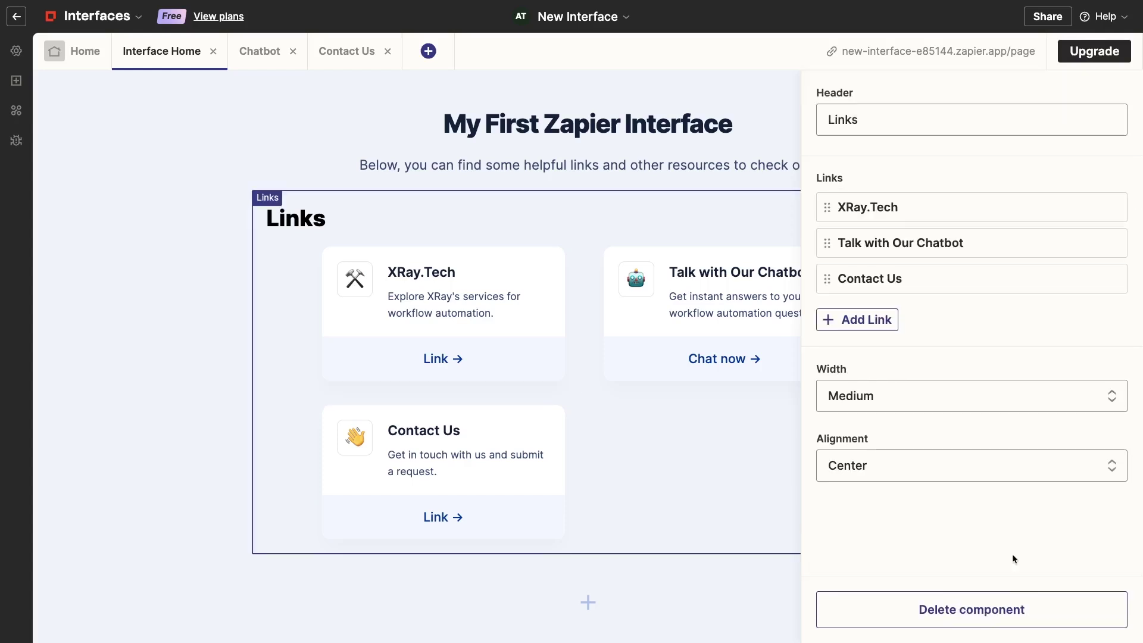
{"action": "left_click", "coordinate": [740, 575]}
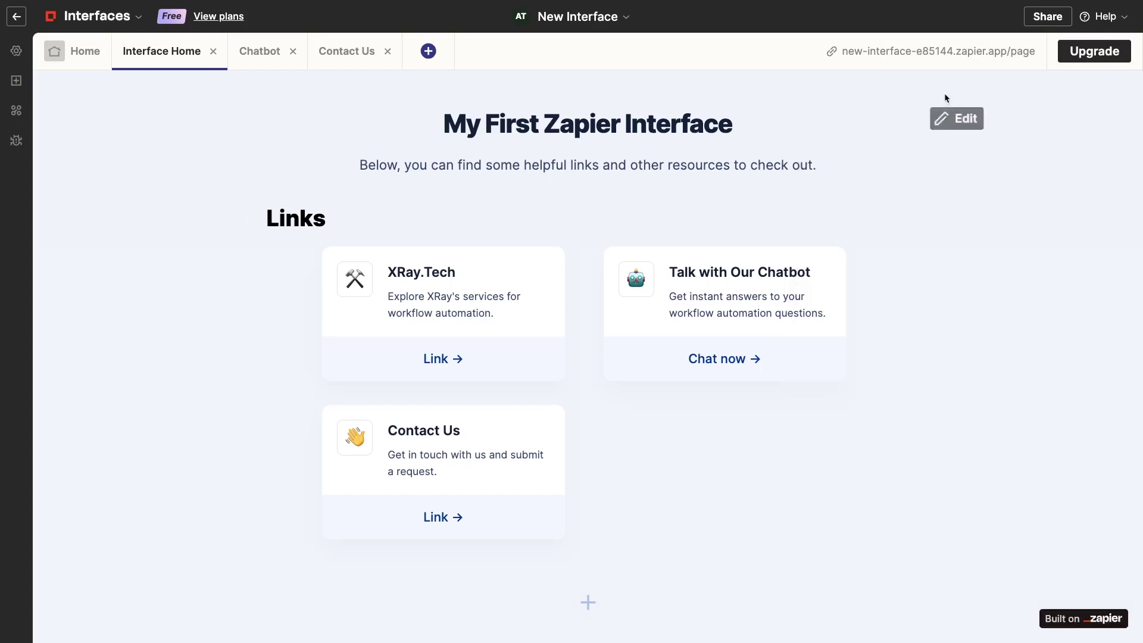
On the live interface, submit a Contact Us request from Tutorials Inc with an email and 'Interface Help'
{"action": "left_click", "coordinate": [946, 51]}
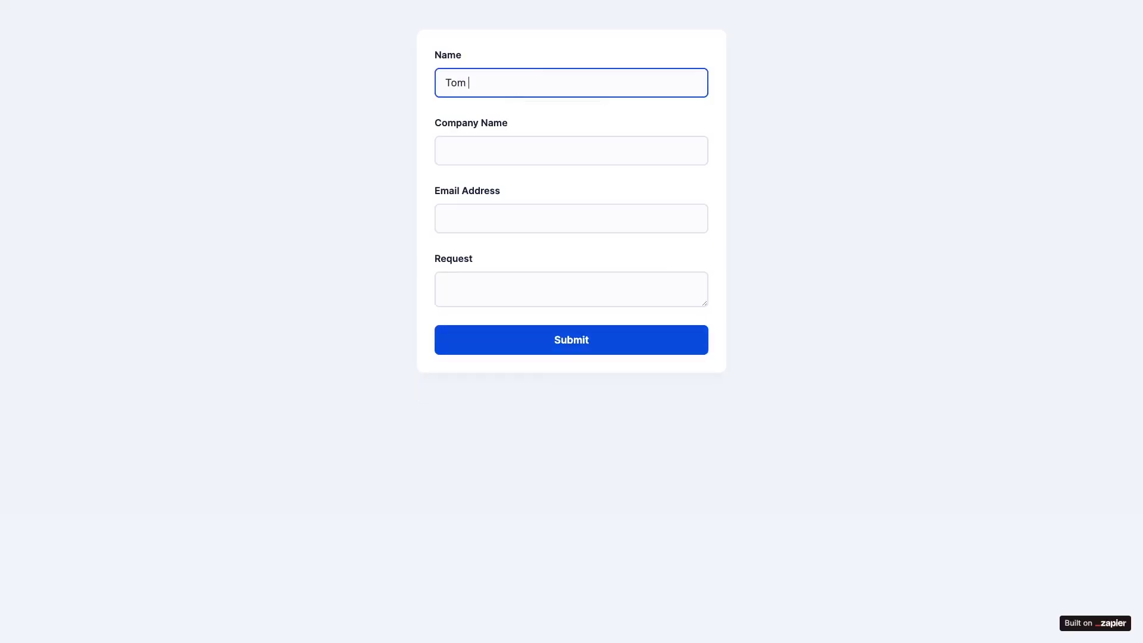
{"action": "key", "text": "Tab"}
{"action": "type", "text": "Tutorials Inc"}
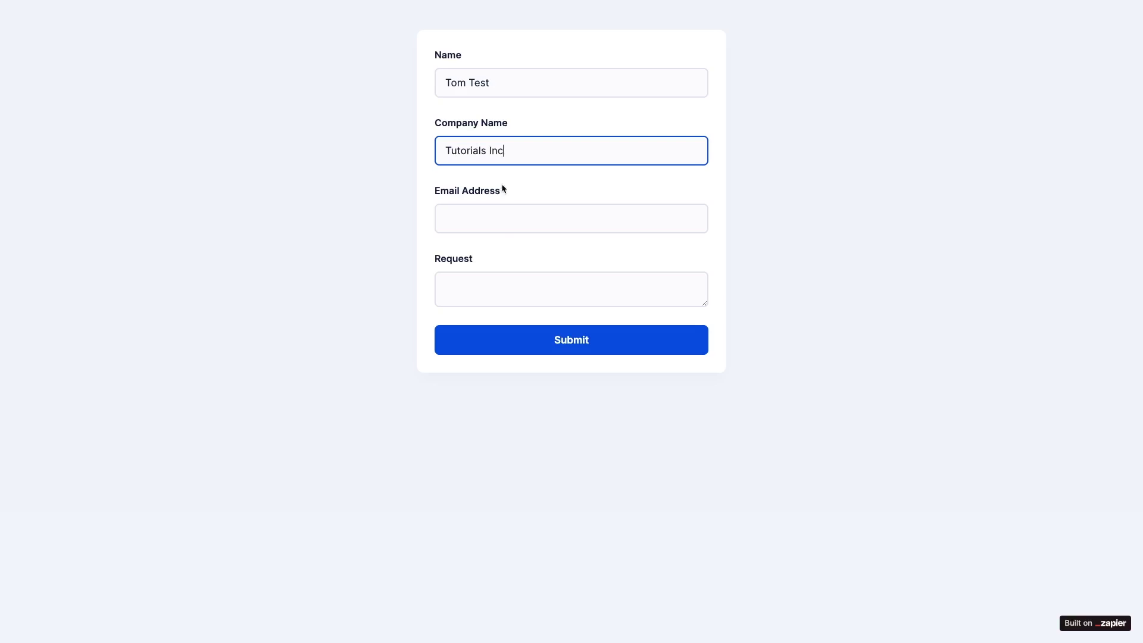
{"action": "left_click", "coordinate": [501, 227]}
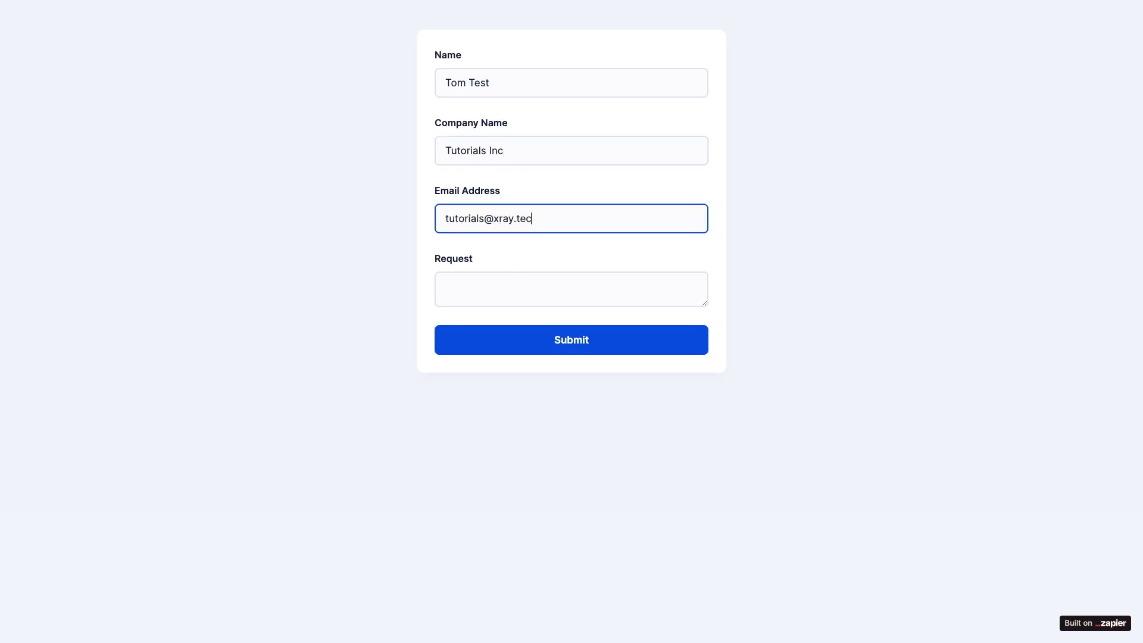
{"action": "left_click", "coordinate": [470, 283]}
{"action": "type", "text": "Interface Help"}
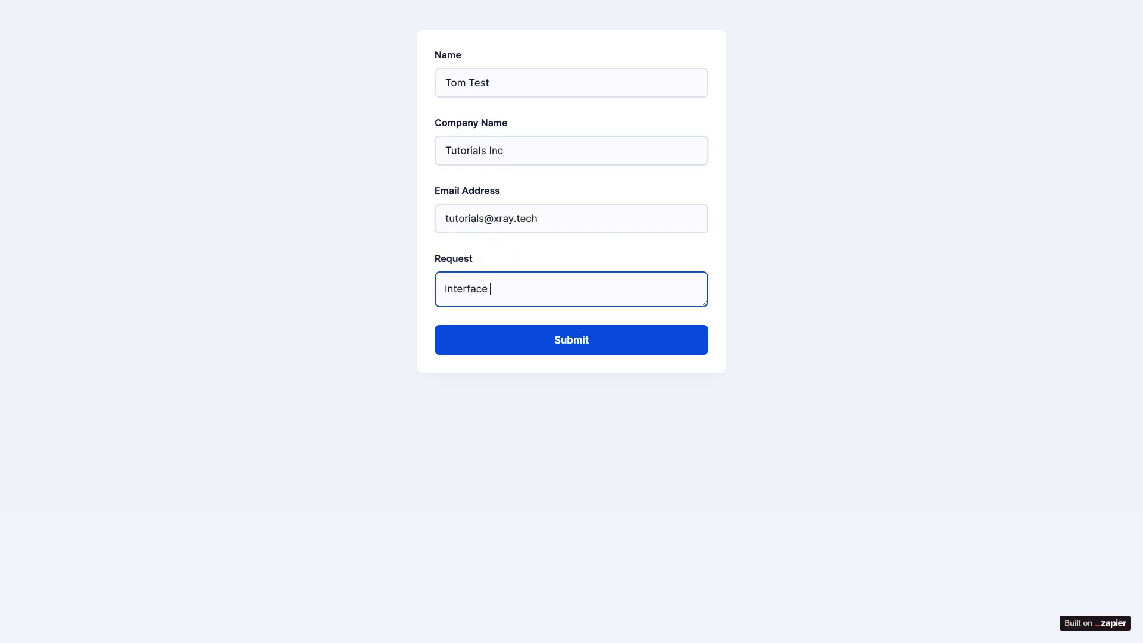
{"action": "left_click", "coordinate": [469, 338]}
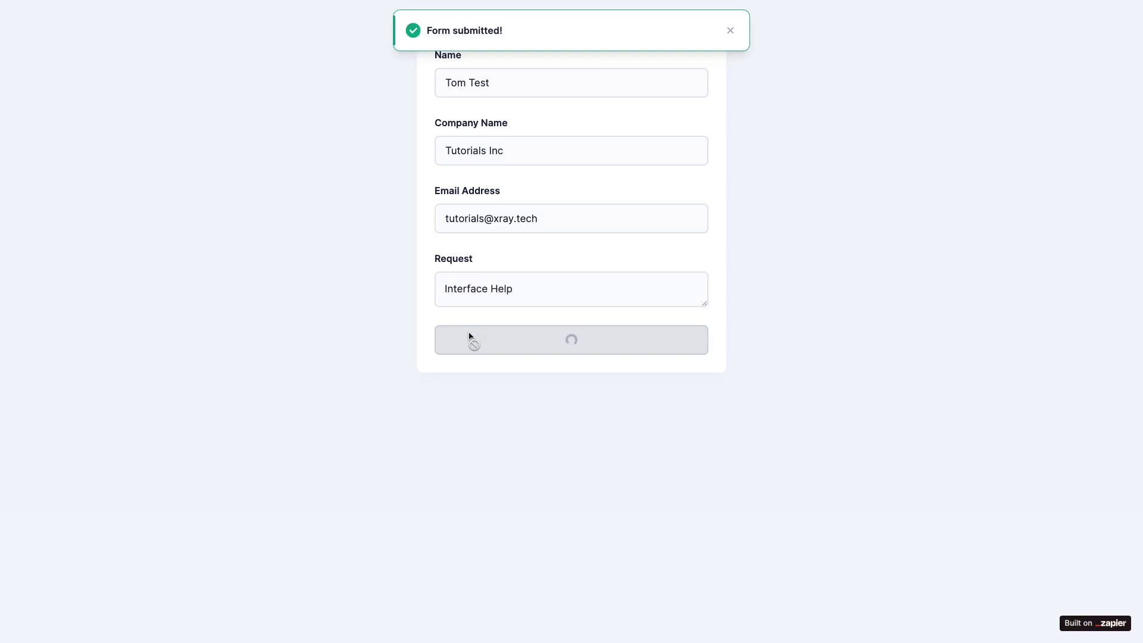